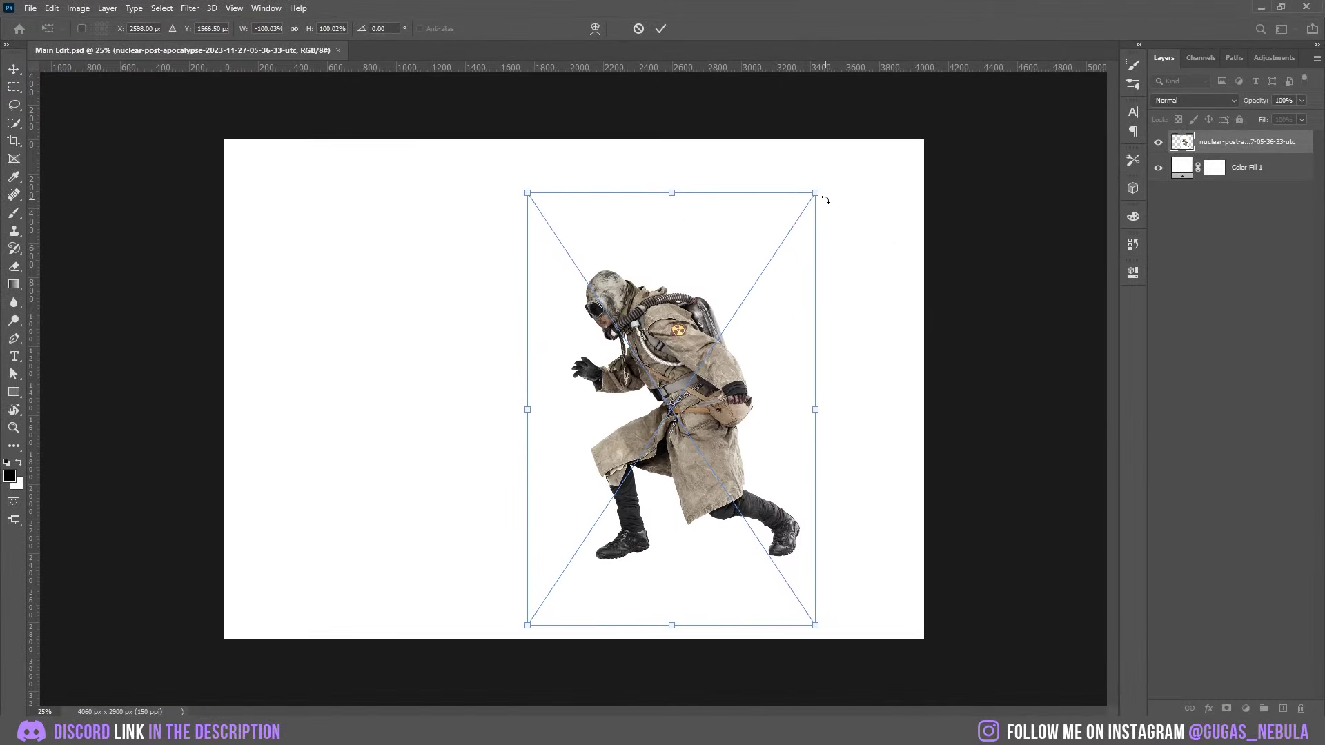
Shrink, rotate and seat the soldier on the rock, and shrink the T-rex photo up-left
drag(826, 200, 720, 310)
drag(662, 399, 755, 423)
key(Return)
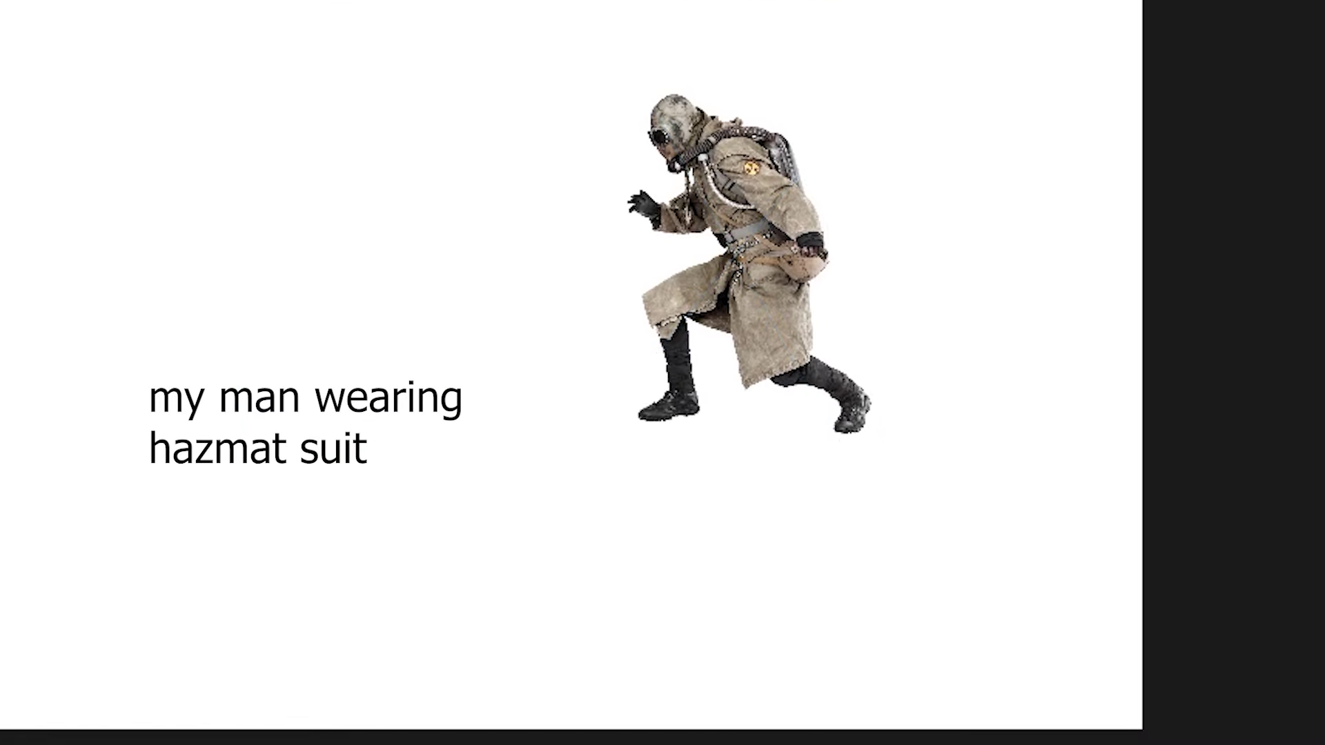
drag(771, 245, 783, 272)
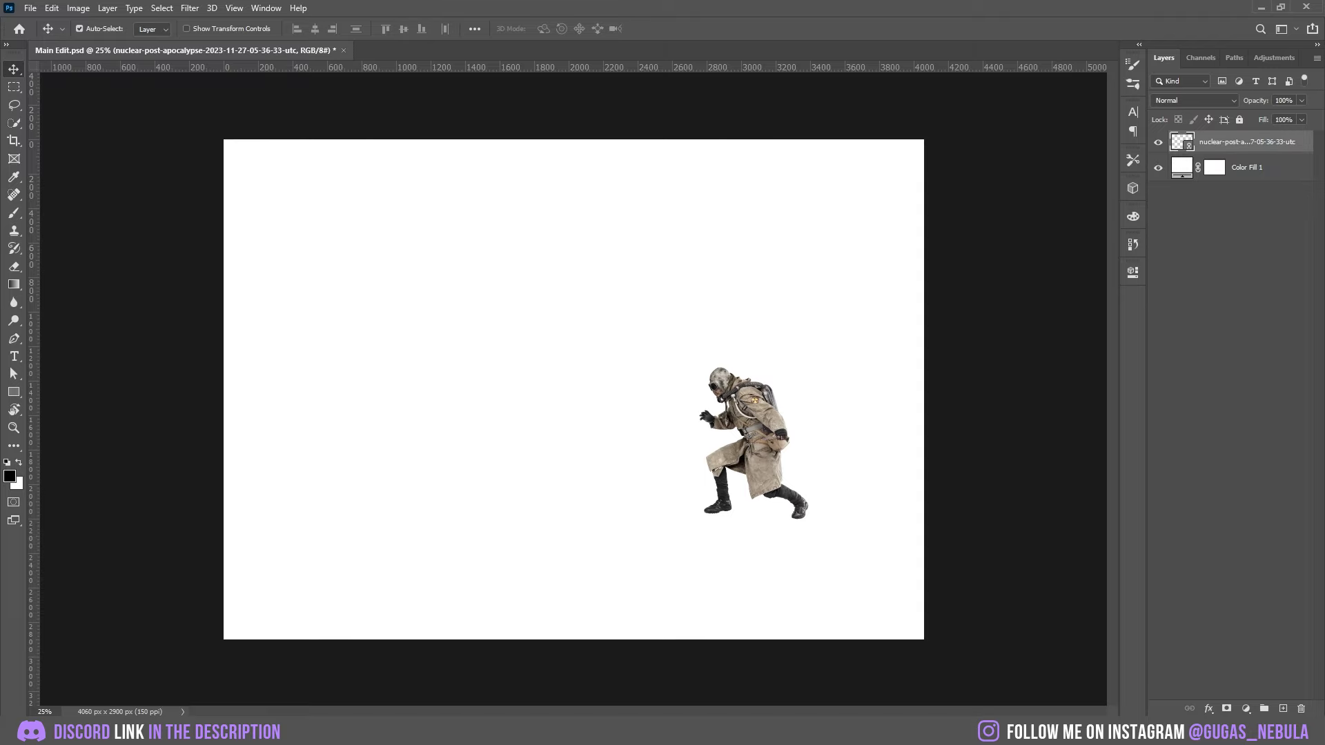
drag(1311, 414, 637, 279)
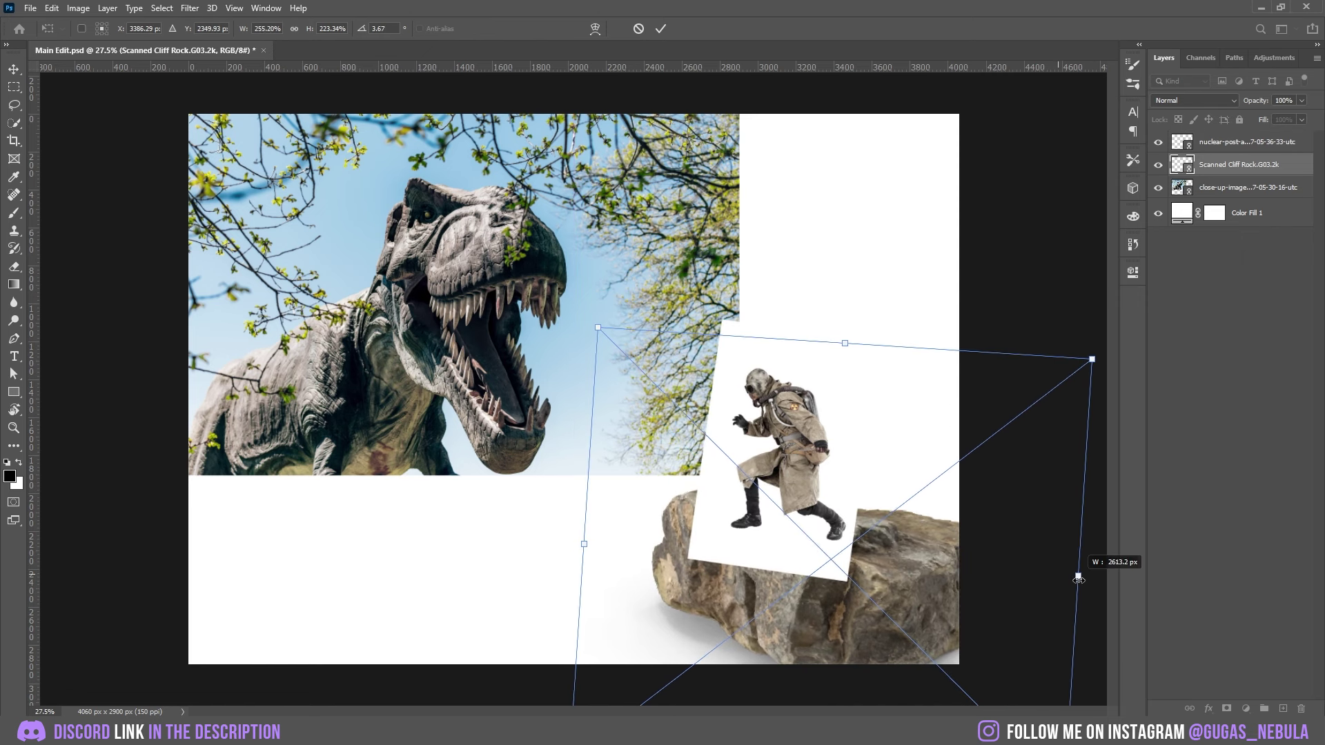
drag(1079, 556, 1085, 566)
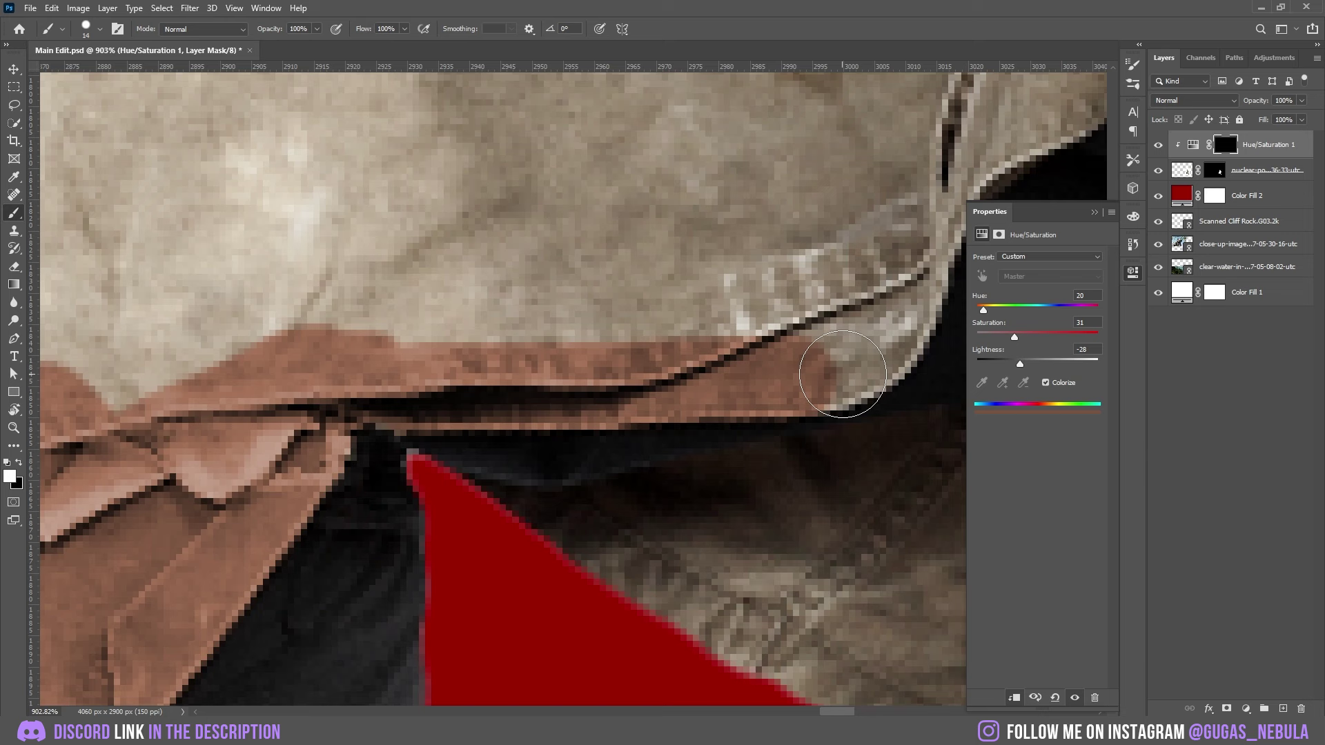
Paint the brown tint onto the coat collar and mask the knight photo to just his head
drag(911, 258, 921, 207)
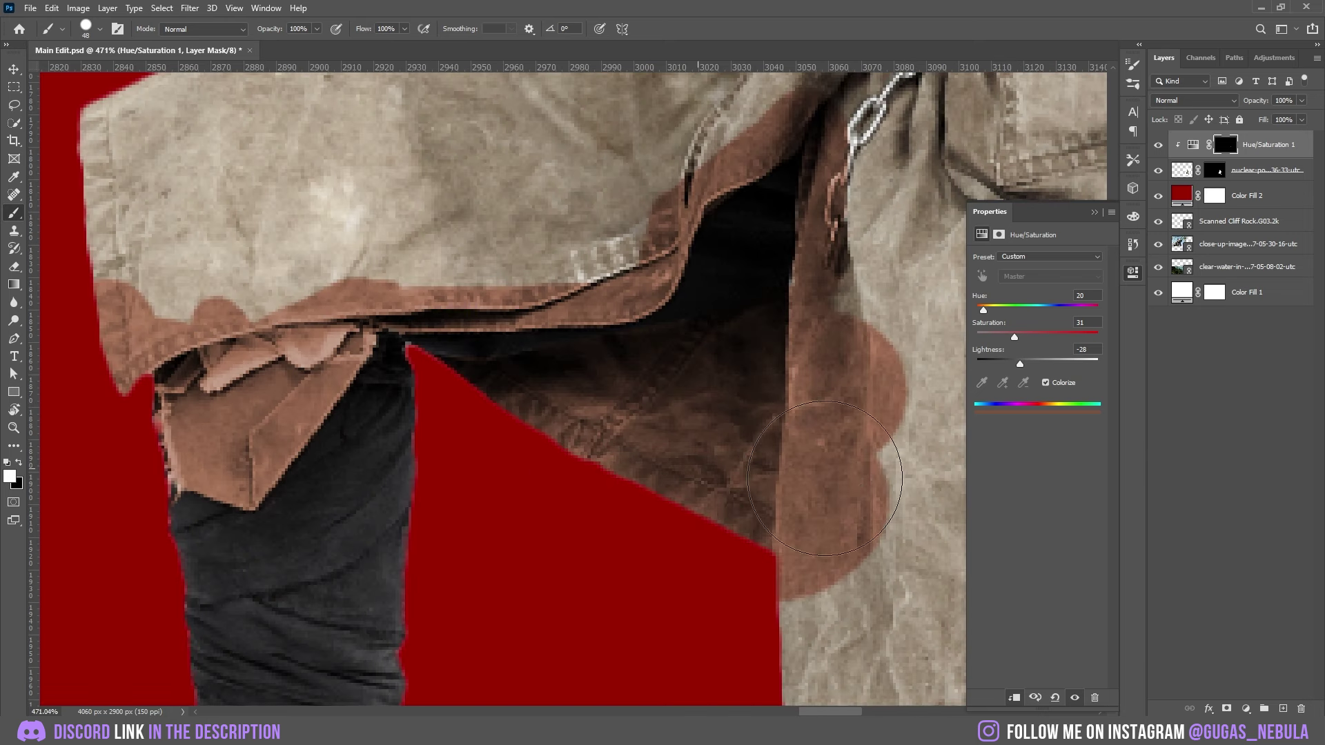
scroll(799, 432, down, 3)
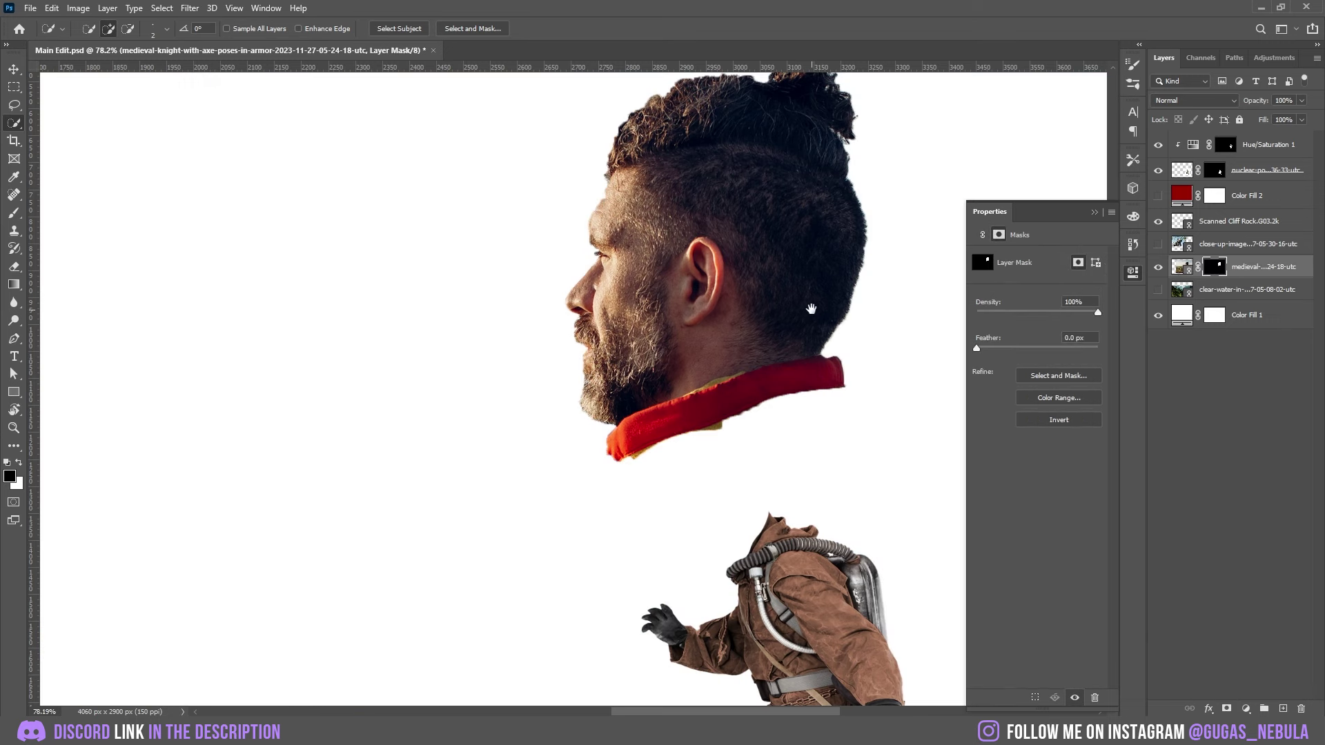
drag(812, 308, 757, 363)
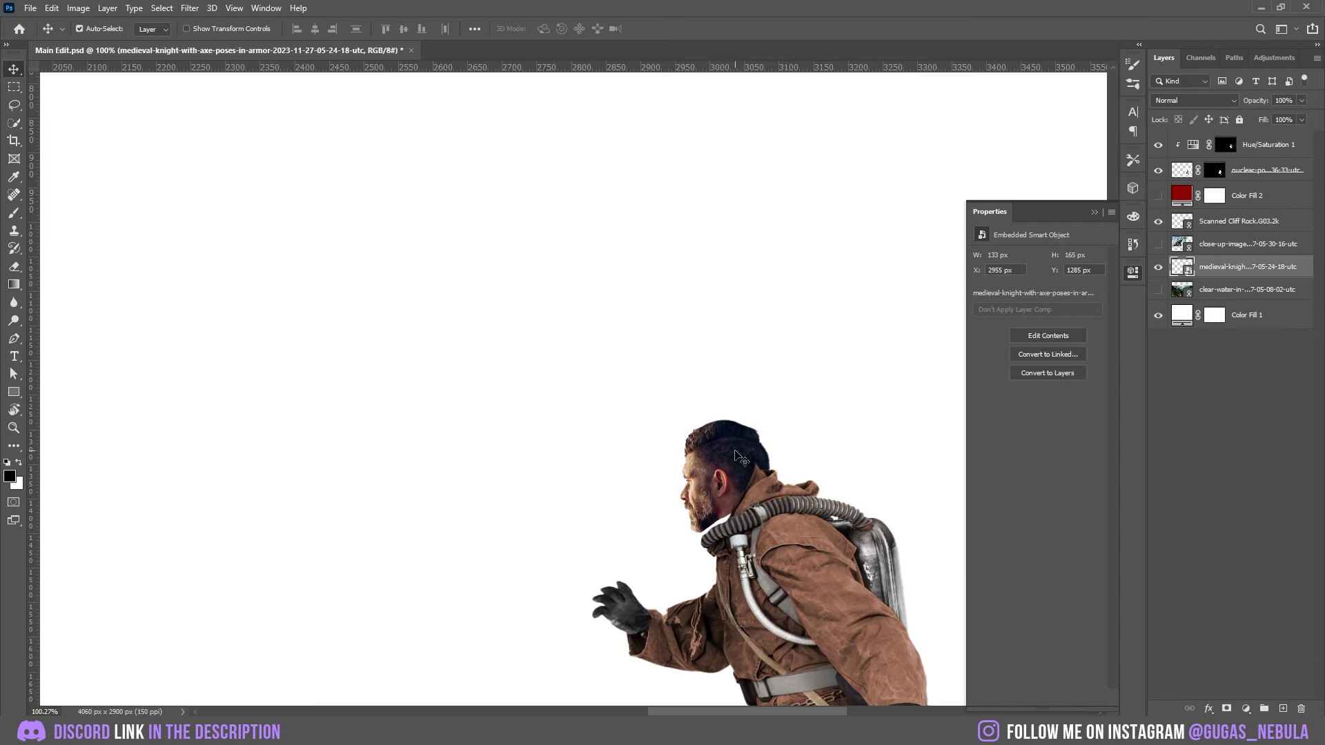
Commit the new head, select the traced T-rex outline, and refine its mask along the jaw
key(Return)
scroll(802, 432, down, 3)
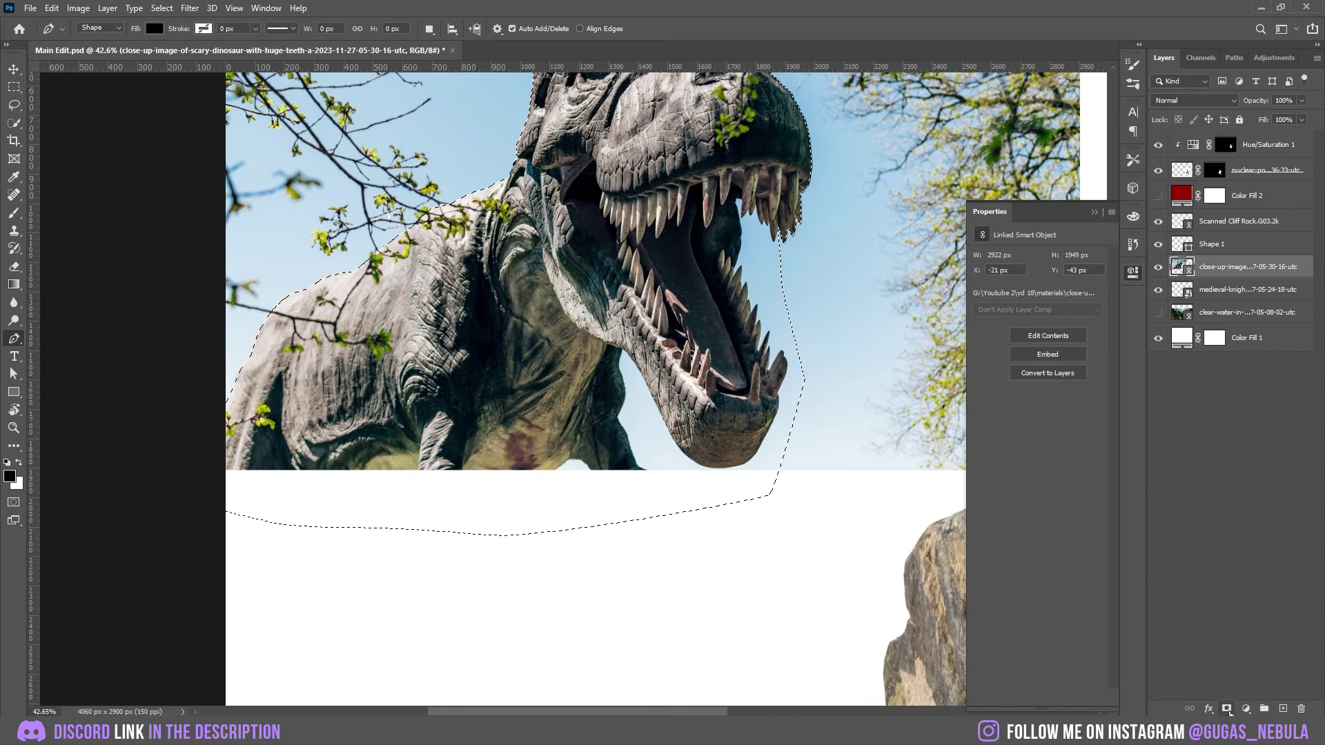
click(1213, 249)
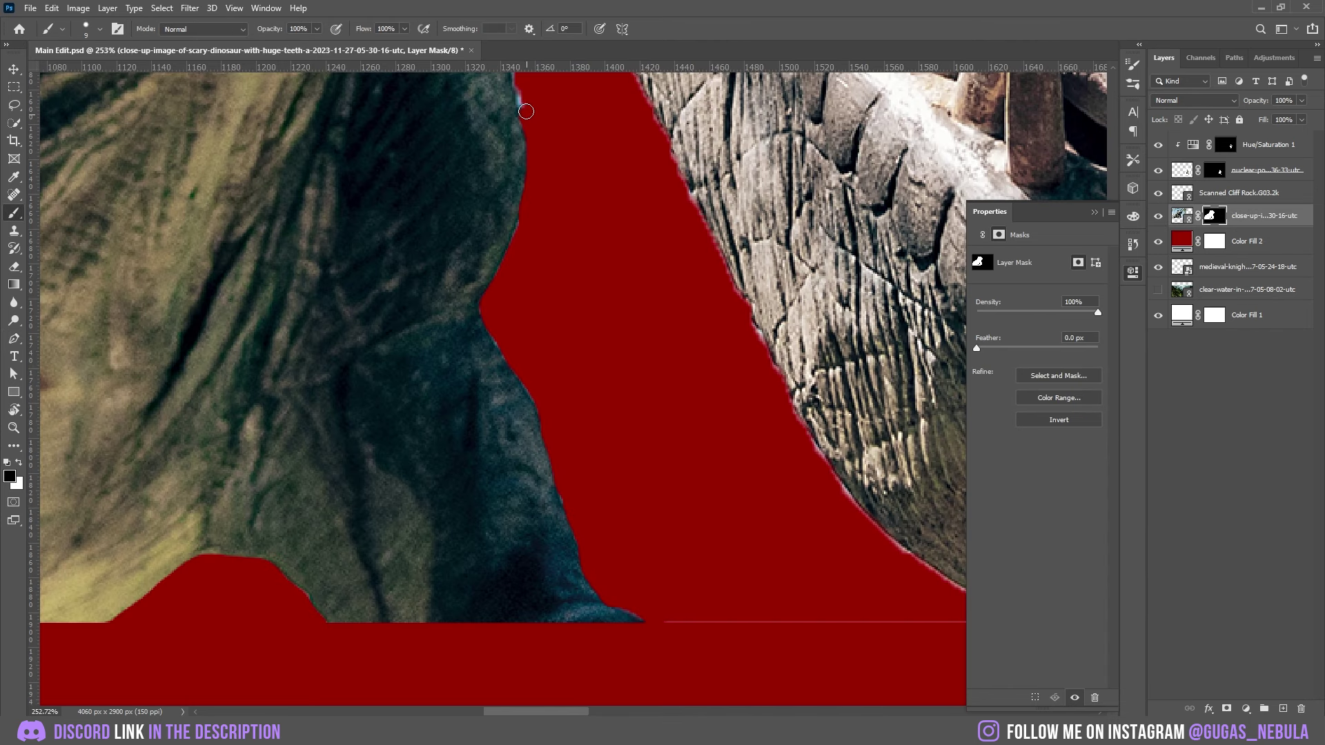
drag(526, 111, 671, 558)
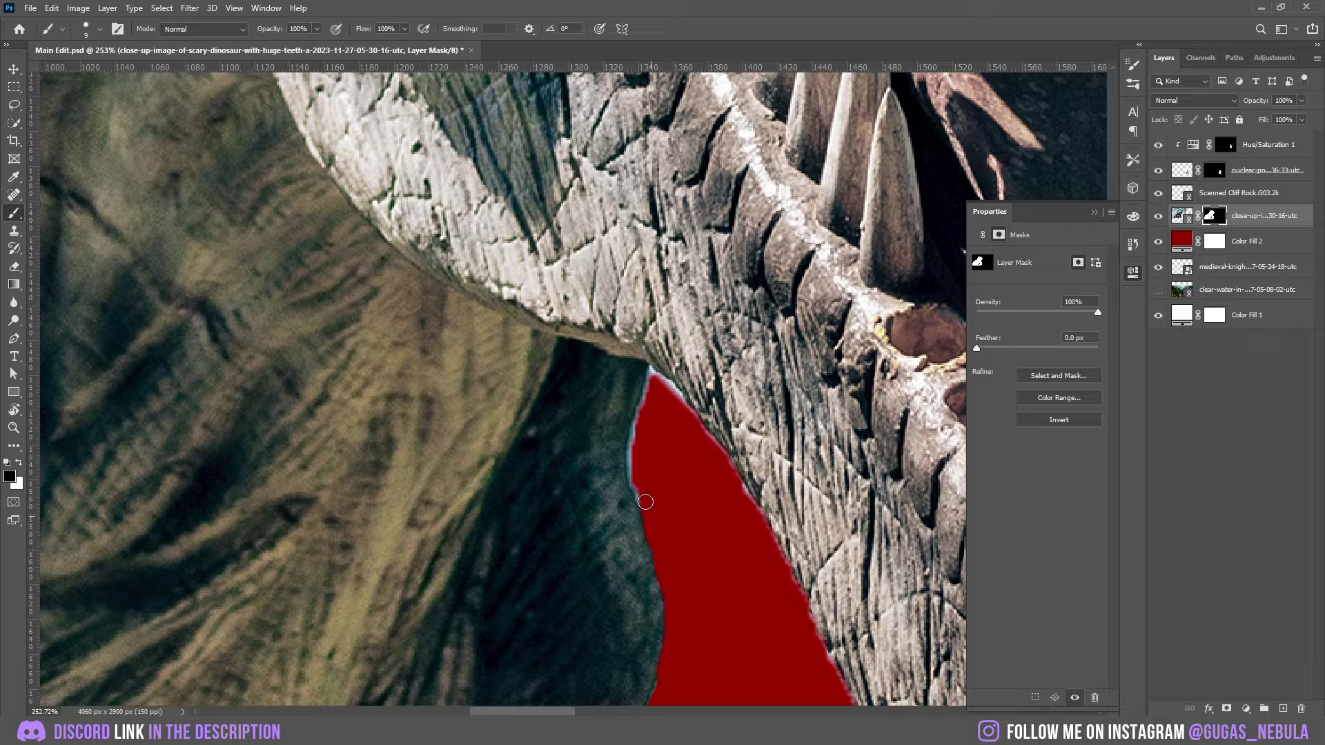
mouse_move(646, 502)
mouse_down()
mouse_move(607, 544)
mouse_move(639, 417)
mouse_up()
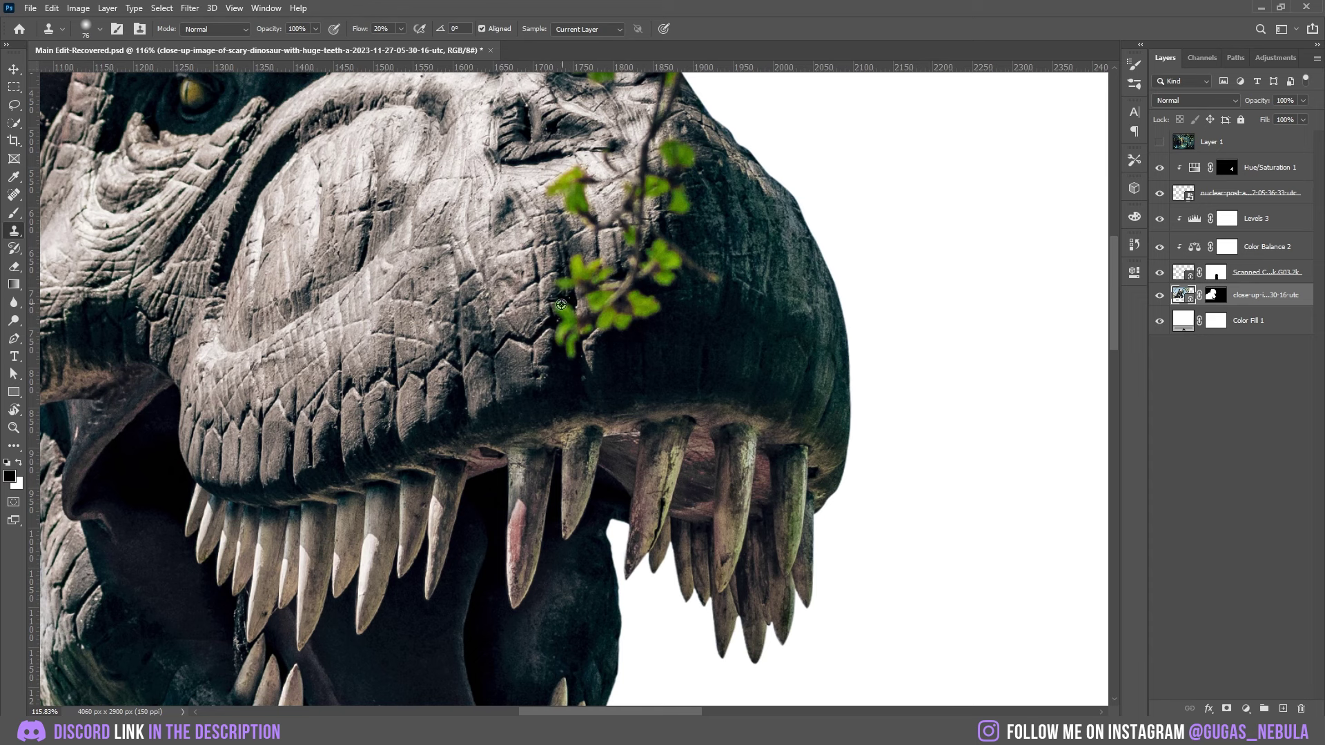
Clone clean snout skin over the green leaves on the T-rex's snout using a smaller brush
alt+scroll(561, 304, up, 3)
alt+right_click(563, 374)
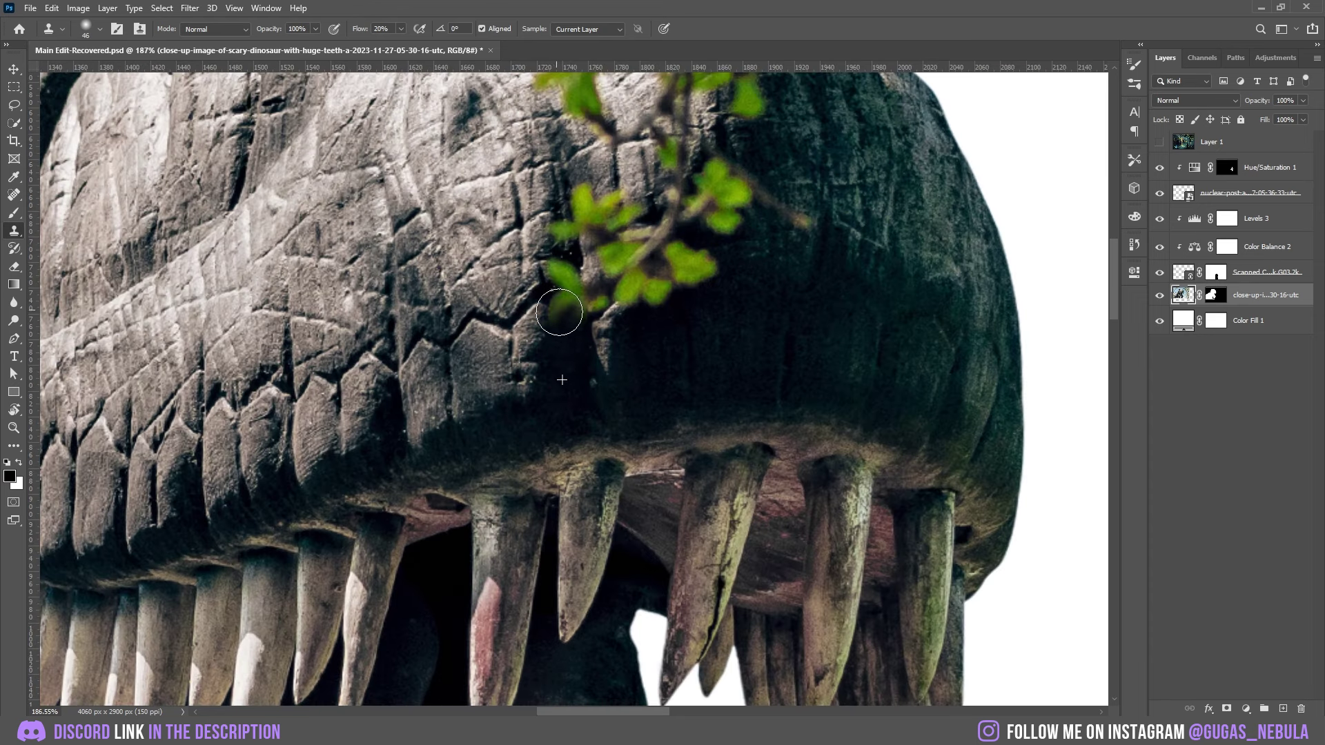
alt+scroll(567, 363, up, 2)
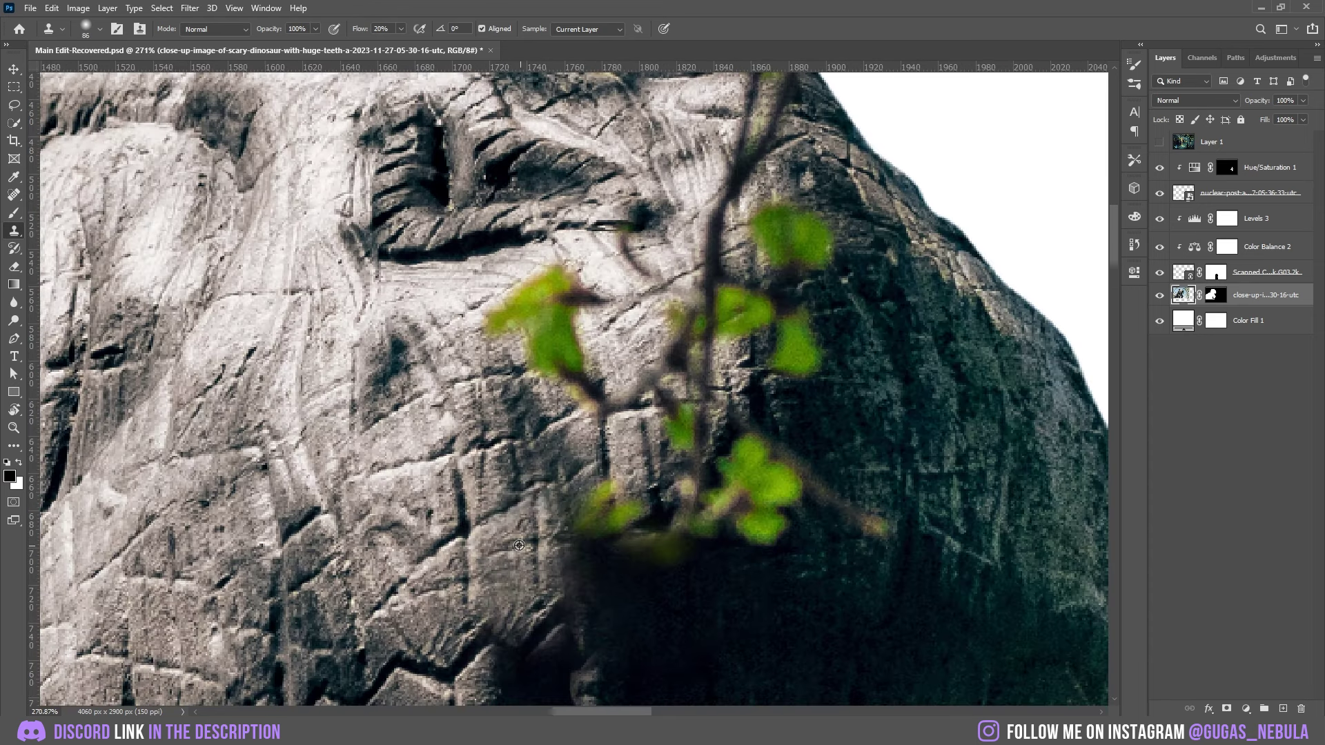
alt+scroll(545, 525, down, 2)
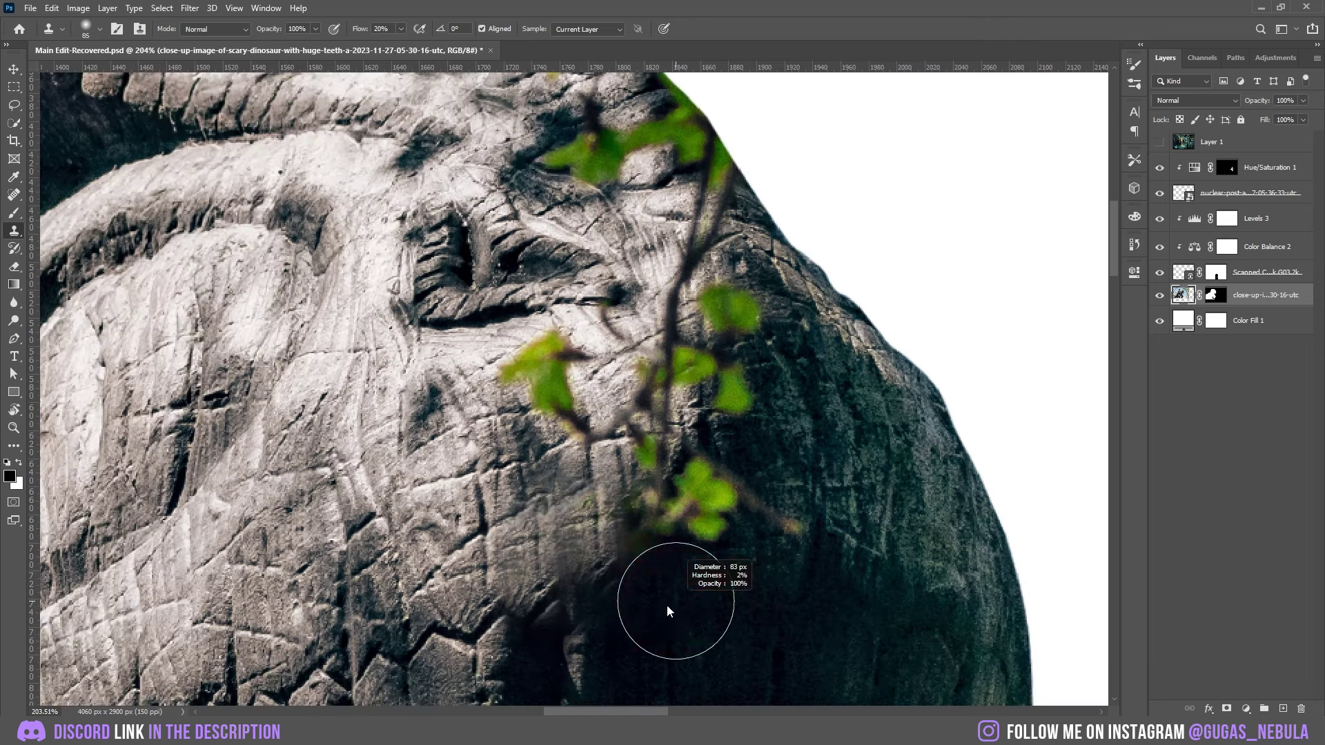
alt+scroll(666, 534, down, 1)
key(bracketleft)
key(bracketleft)
key(bracketleft)
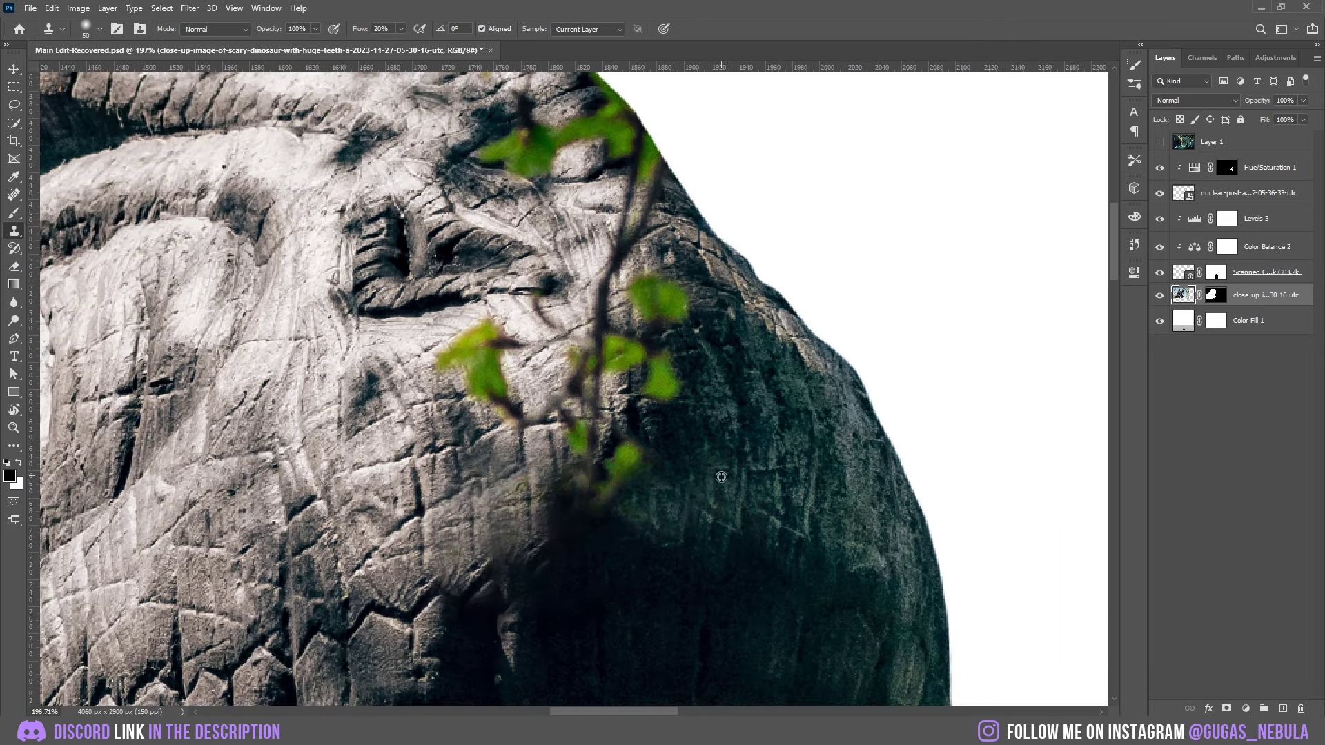
alt+click(681, 455)
mouse_move(567, 460)
mouse_down()
mouse_move(621, 483)
mouse_move(584, 496)
mouse_up()
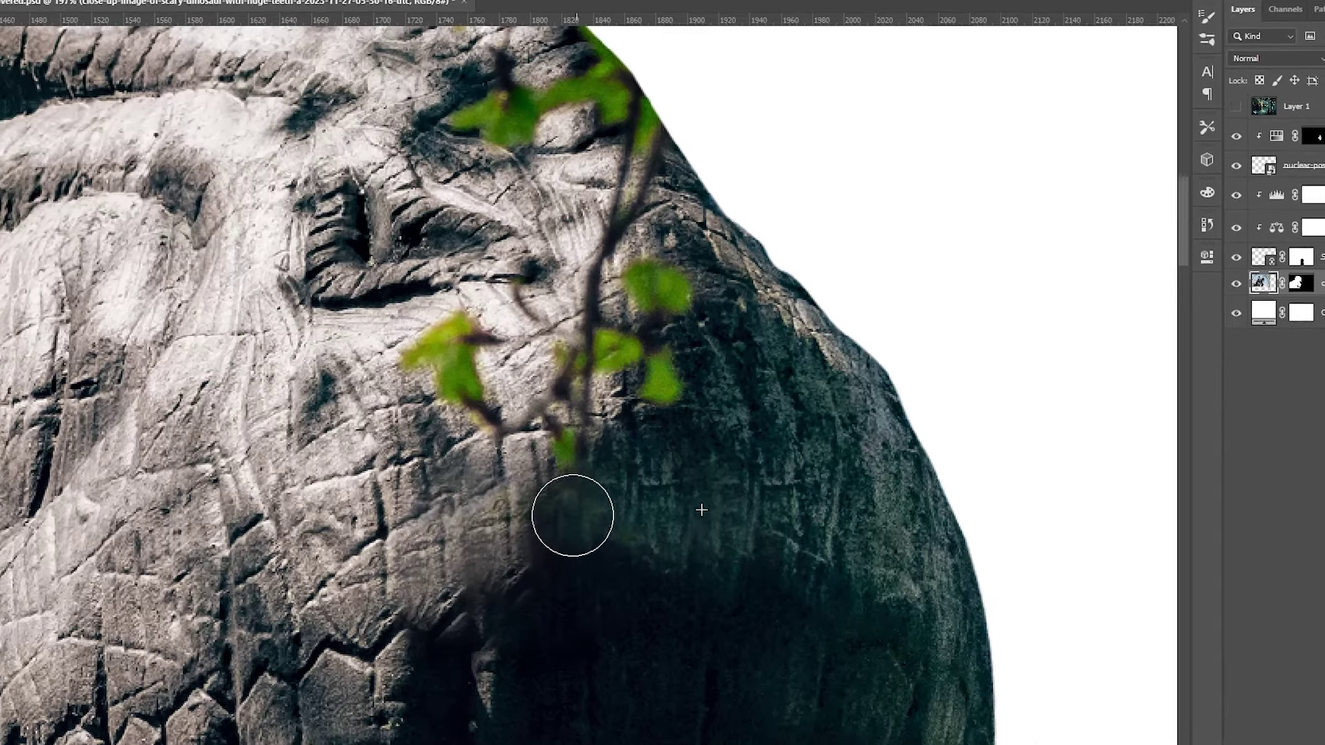
alt+scroll(621, 531, up, 1)
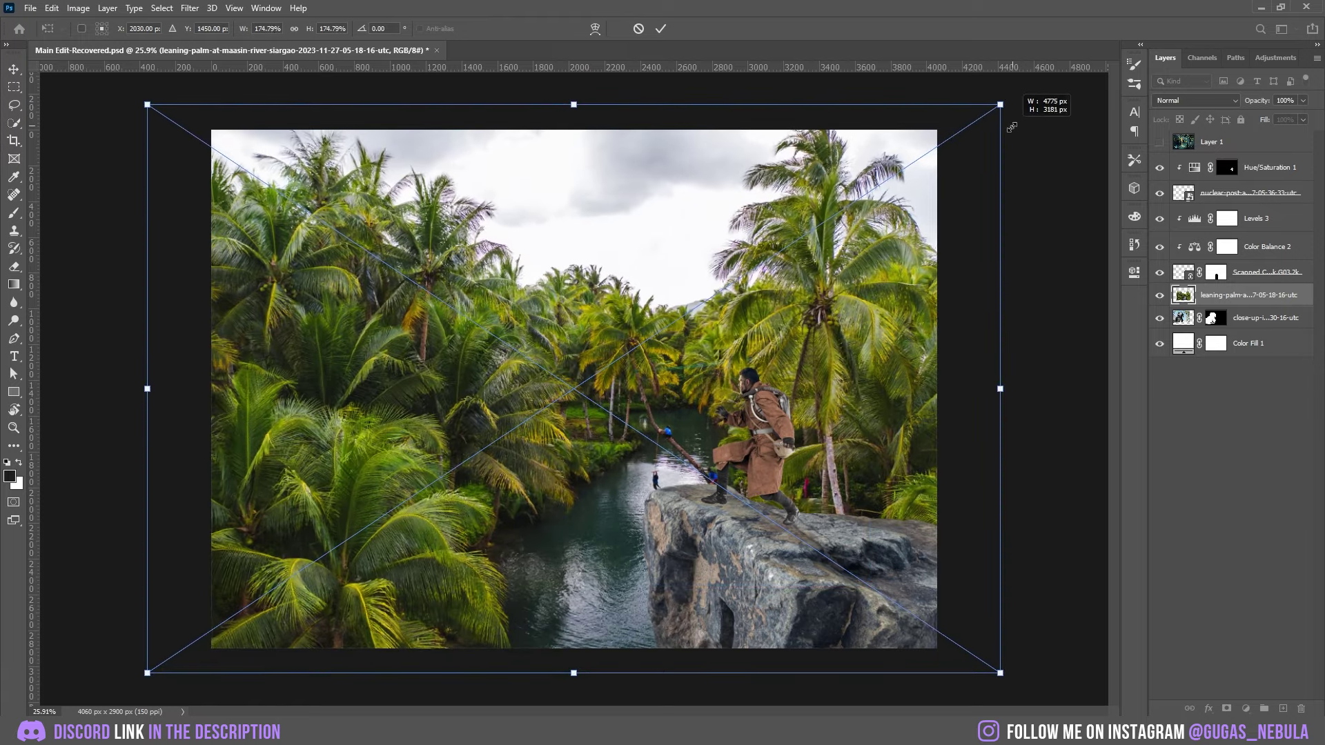
Enlarge the palm photo, tilt it about -7.6 degrees, and place it below the T-rex
drag(842, 320, 751, 585)
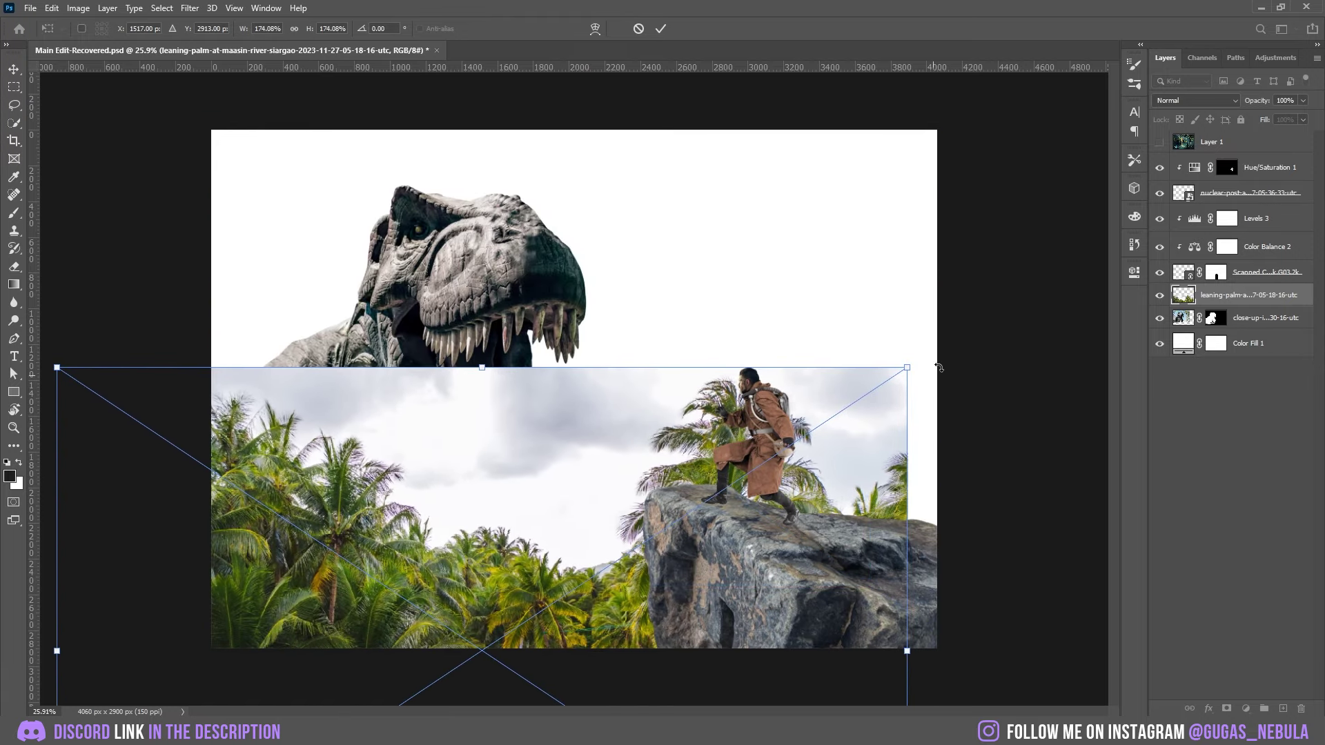
drag(914, 365, 875, 312)
drag(761, 492, 915, 461)
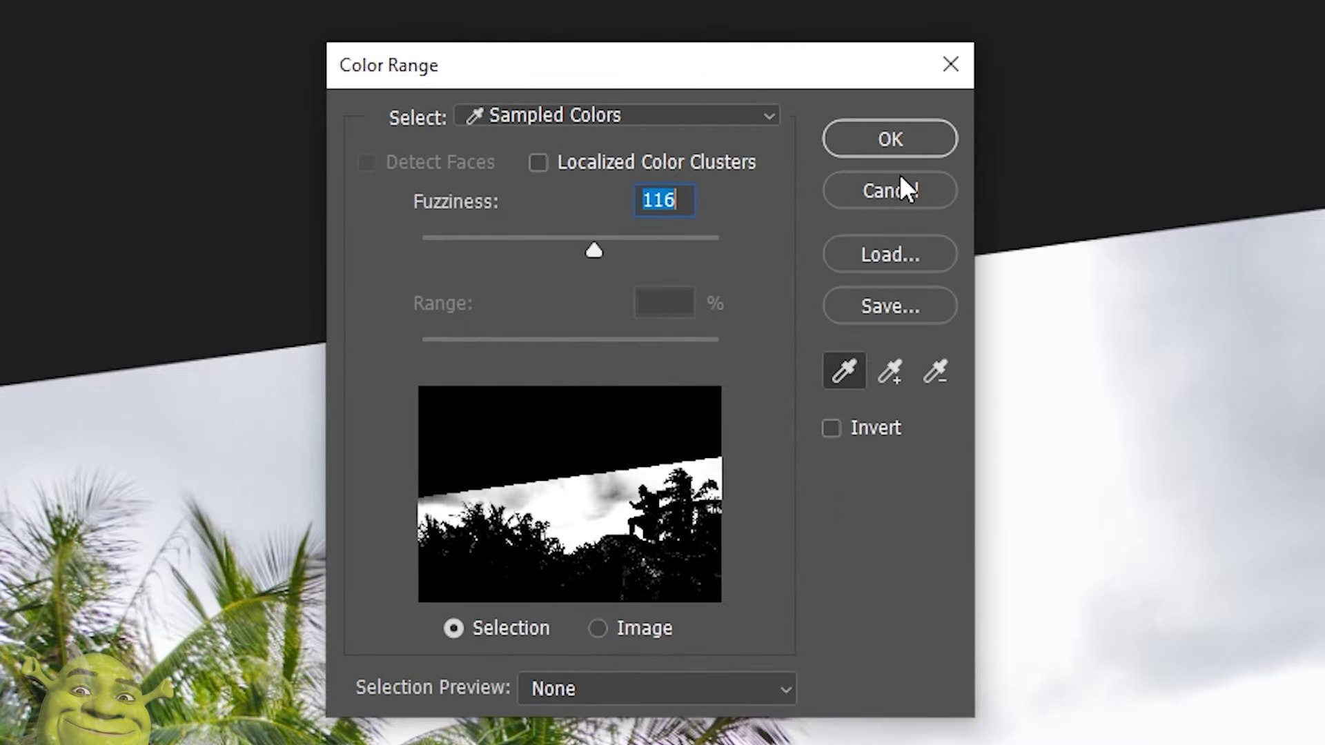
Mask out the sky via Color Range and refine the mask edges around the palm fronds
click(889, 139)
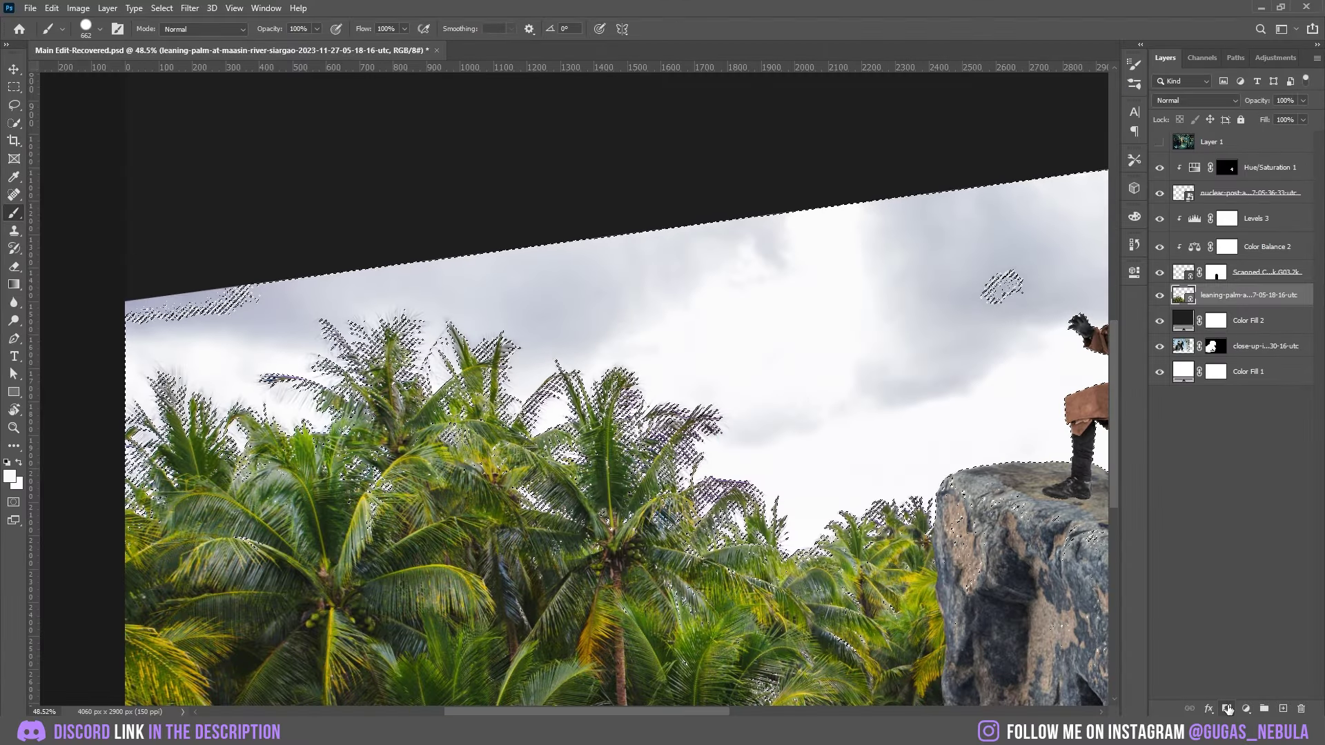
click(1227, 708)
scroll(447, 326, down, 3)
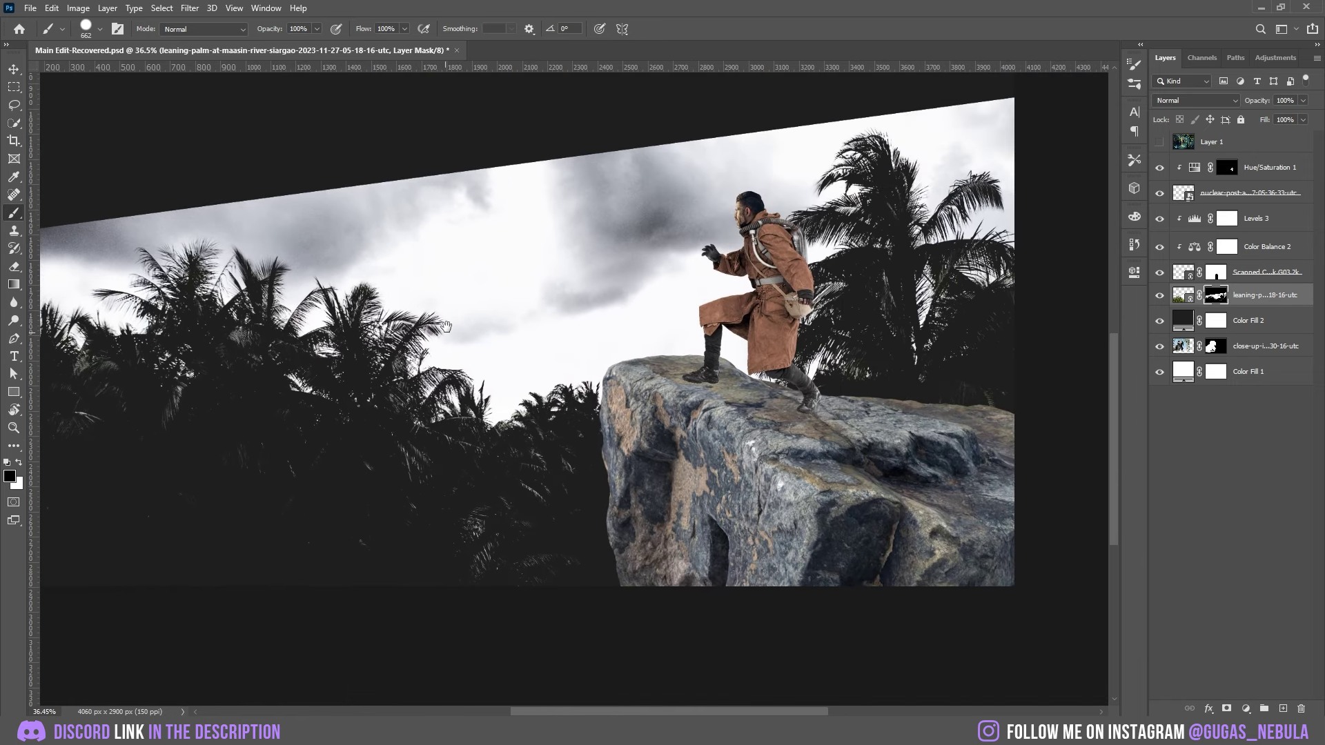
key(alt+ctrl+r)
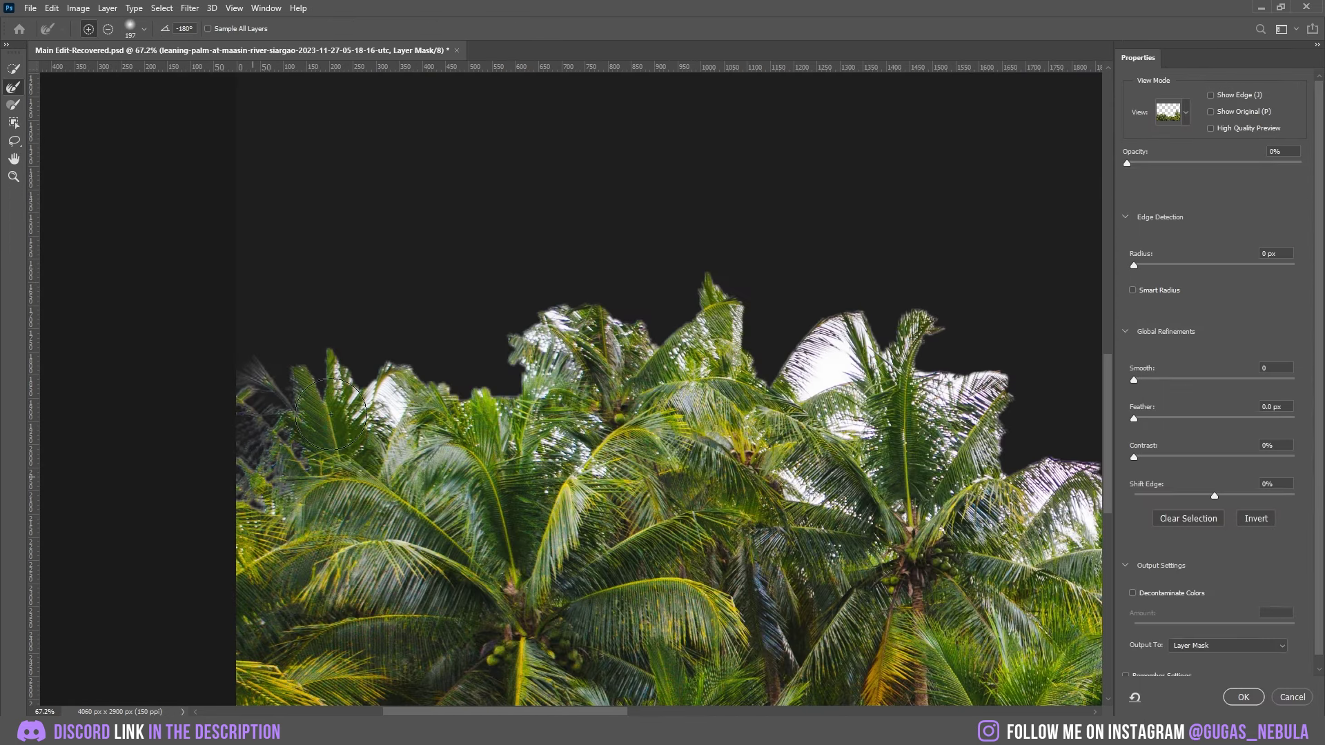
key(bracketright)
drag(394, 421, 416, 451)
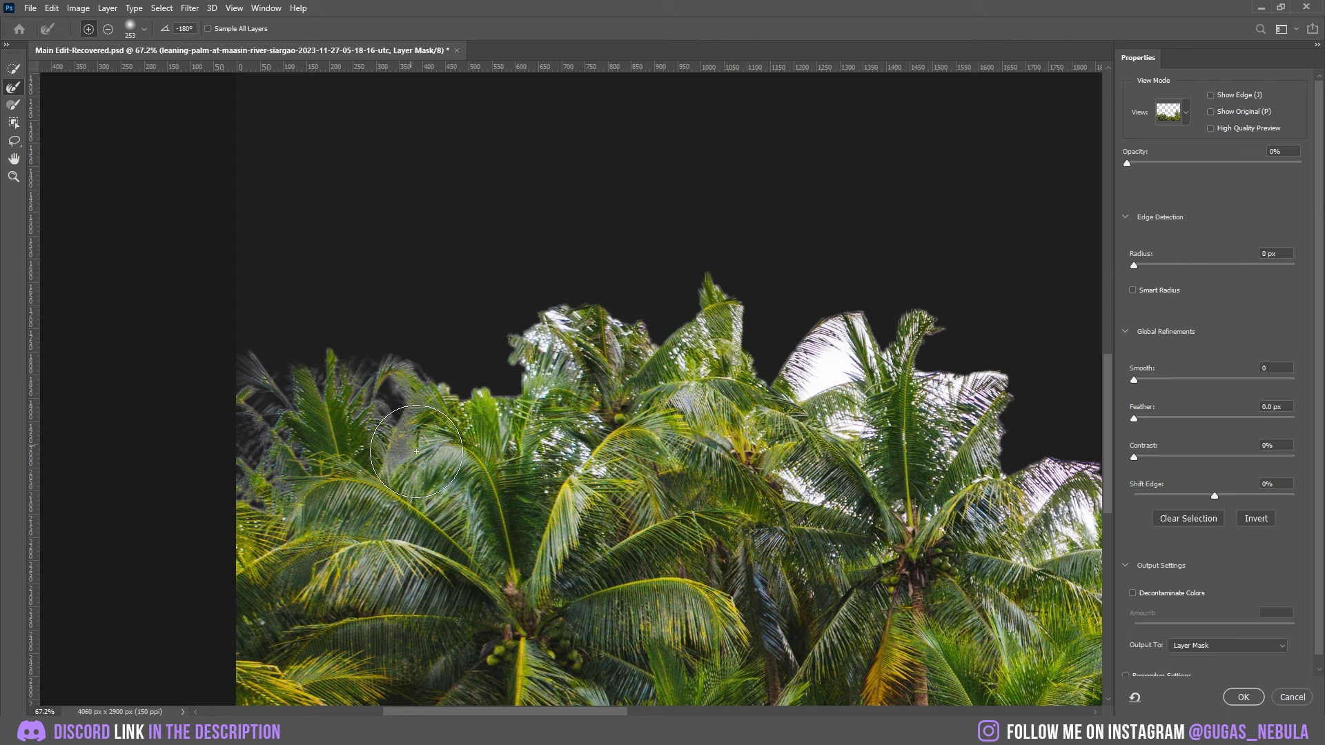
mouse_move(465, 510)
mouse_down()
mouse_move(469, 479)
mouse_move(536, 391)
mouse_move(531, 341)
mouse_up()
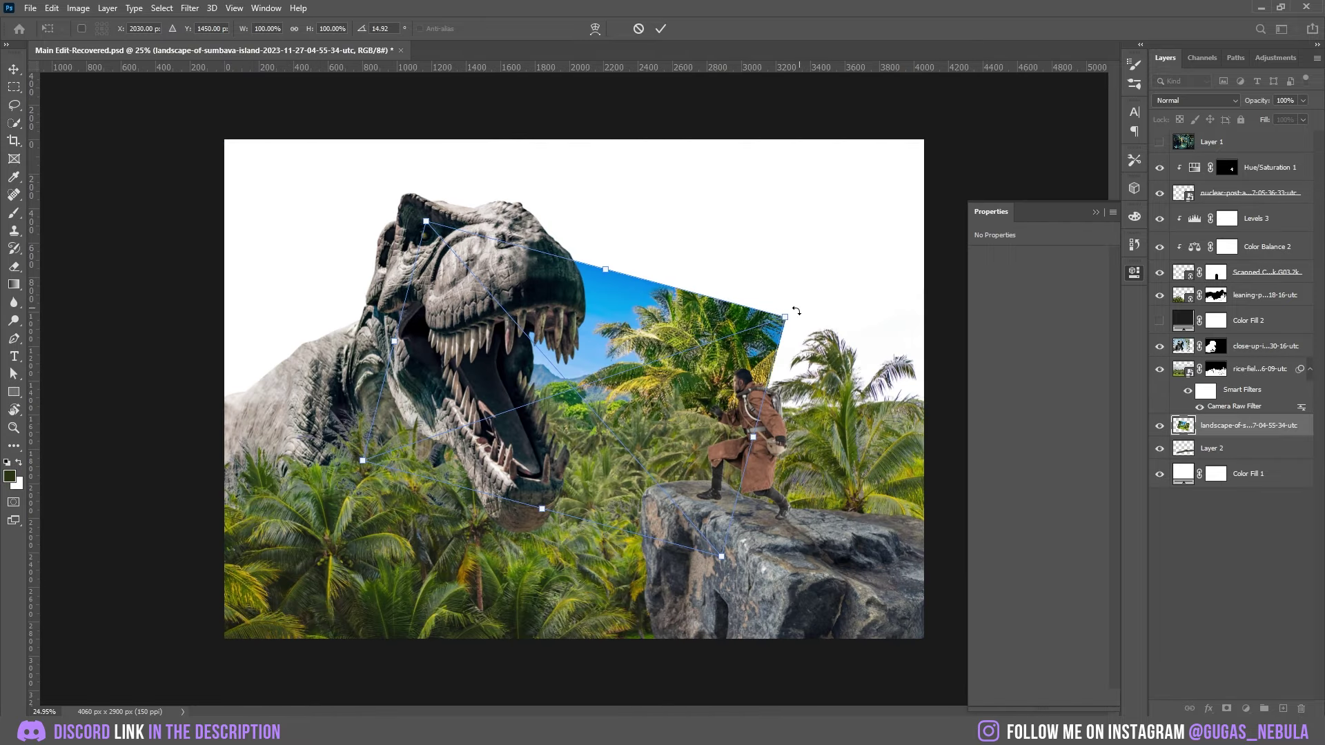
Enlarge and shift the island landscape left, raise the green-trees sky photo, and brighten midtones to 1.40
drag(786, 317, 916, 265)
drag(814, 336, 590, 292)
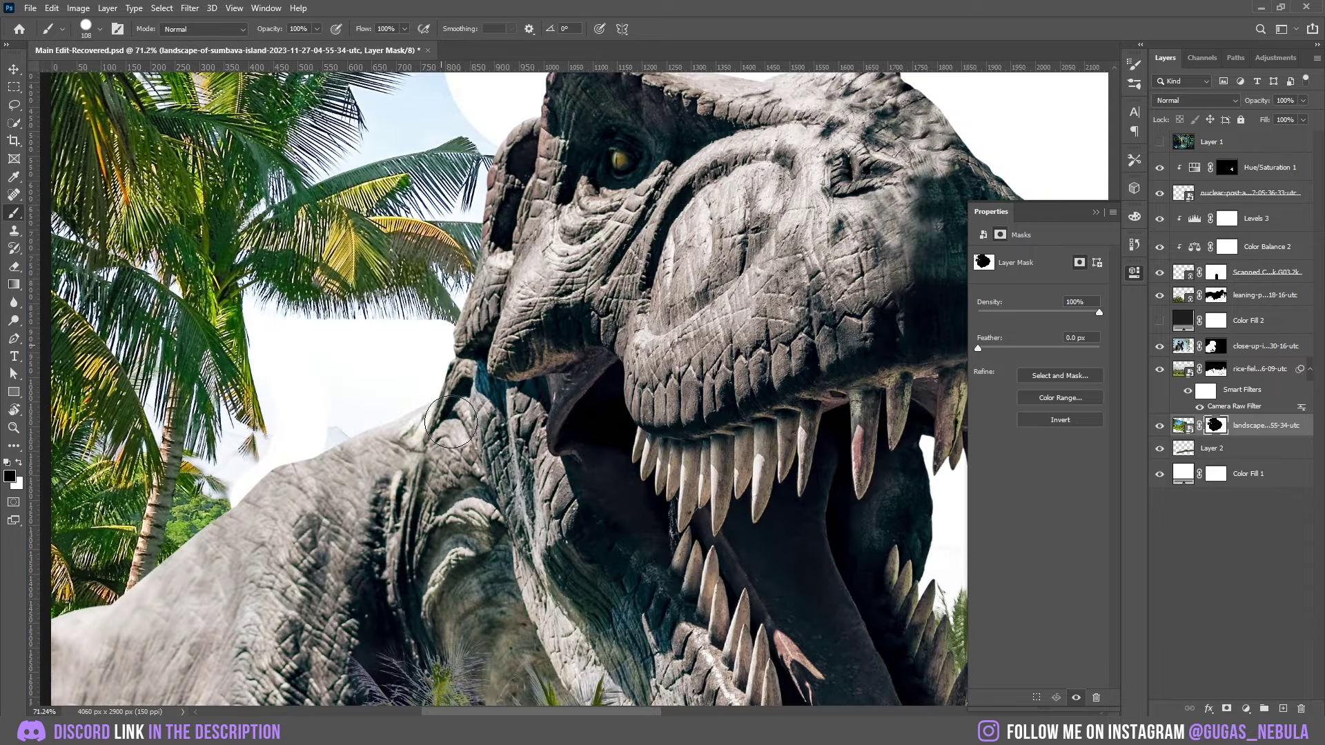
key(bracketright)
key(bracketright)
key(bracketright)
key(bracketright)
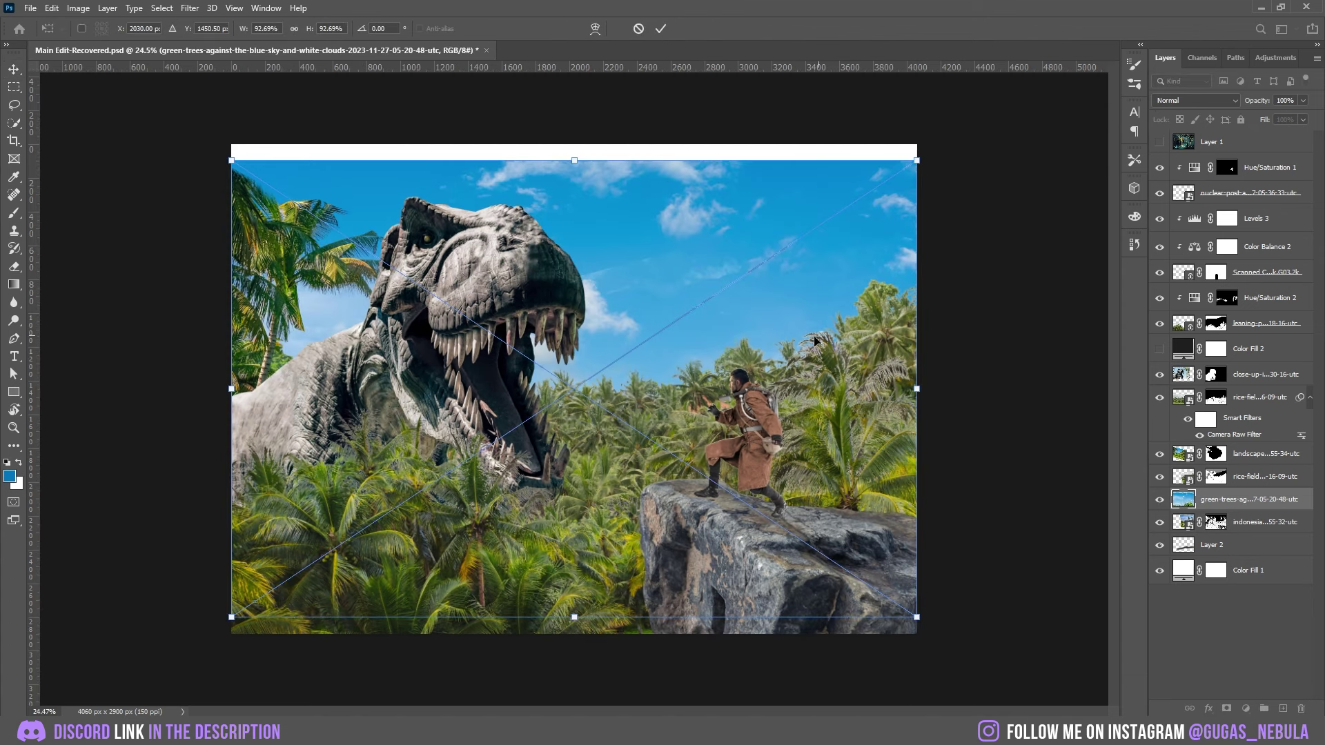
drag(816, 340, 798, 238)
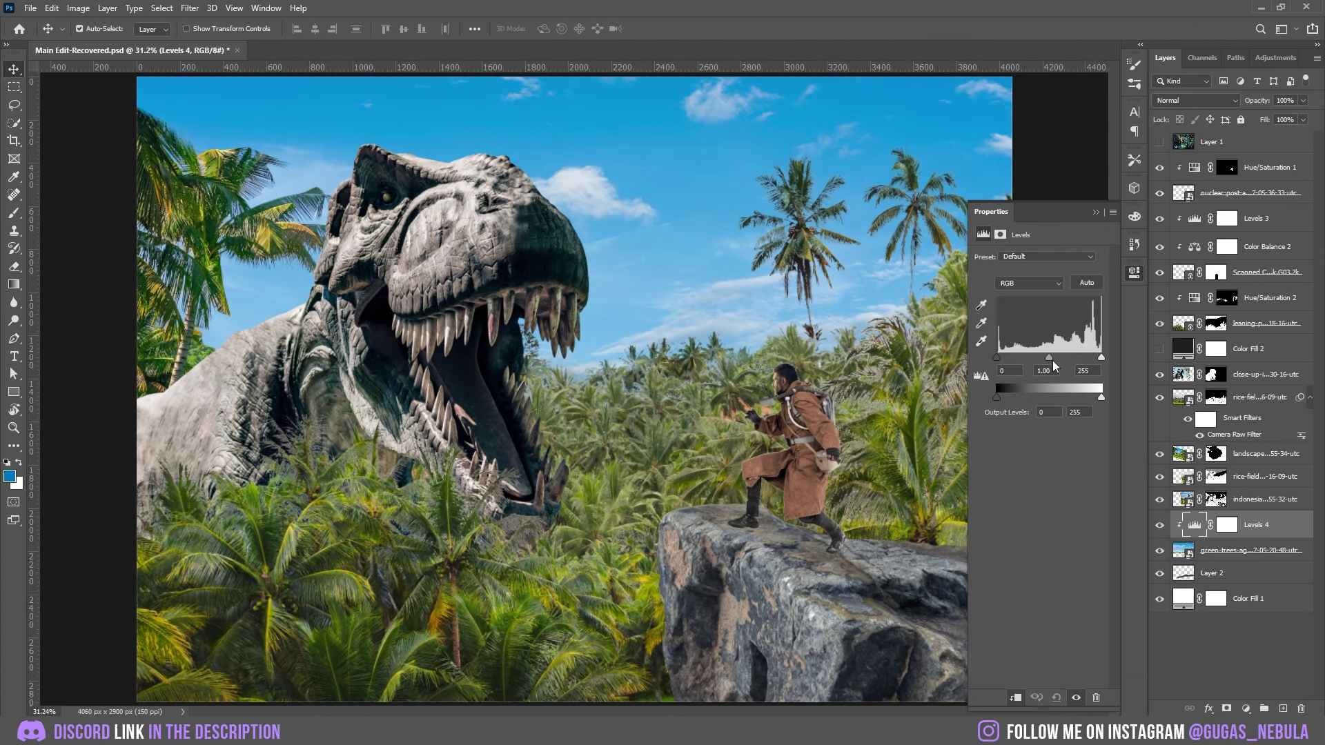
drag(1048, 357, 1036, 355)
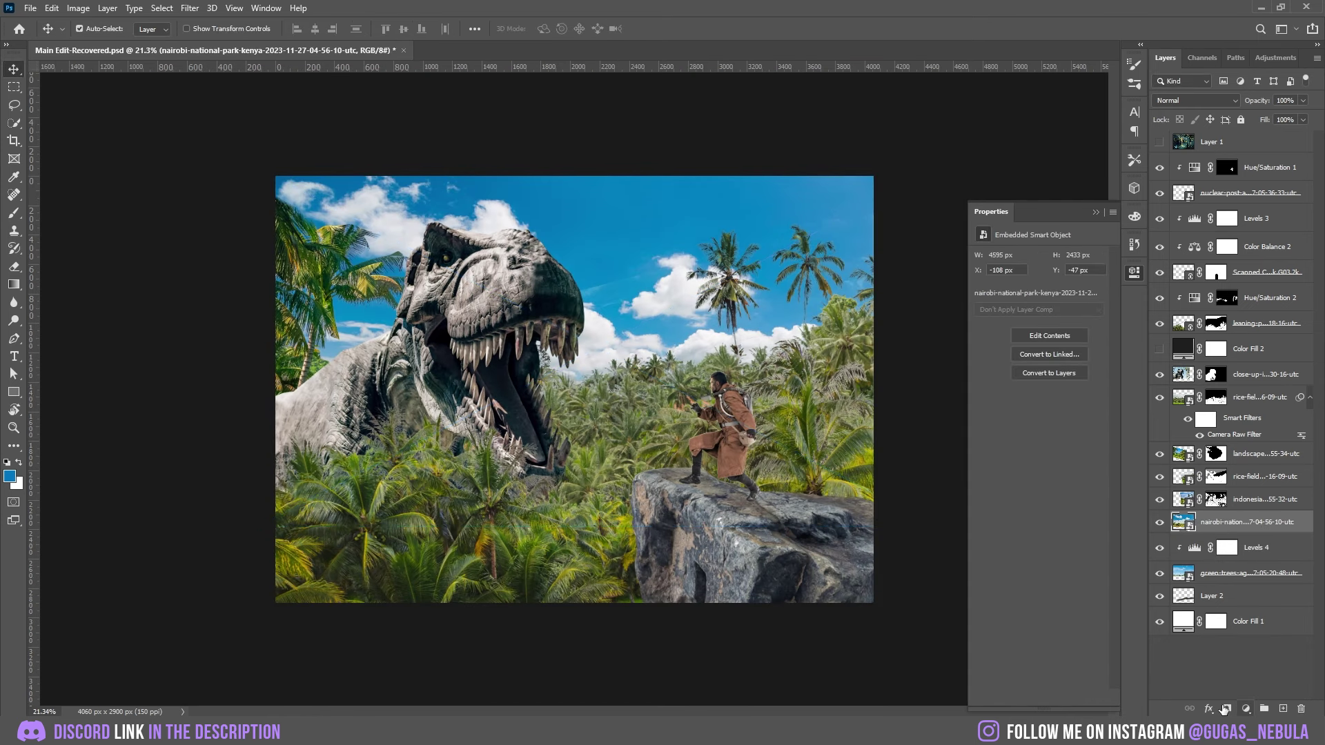
Add a mask to the Kenya park photo and paint away its top to reveal the sky
click(1225, 709)
key(b)
mouse_move(532, 331)
mouse_down()
mouse_move(586, 307)
mouse_move(538, 345)
mouse_up()
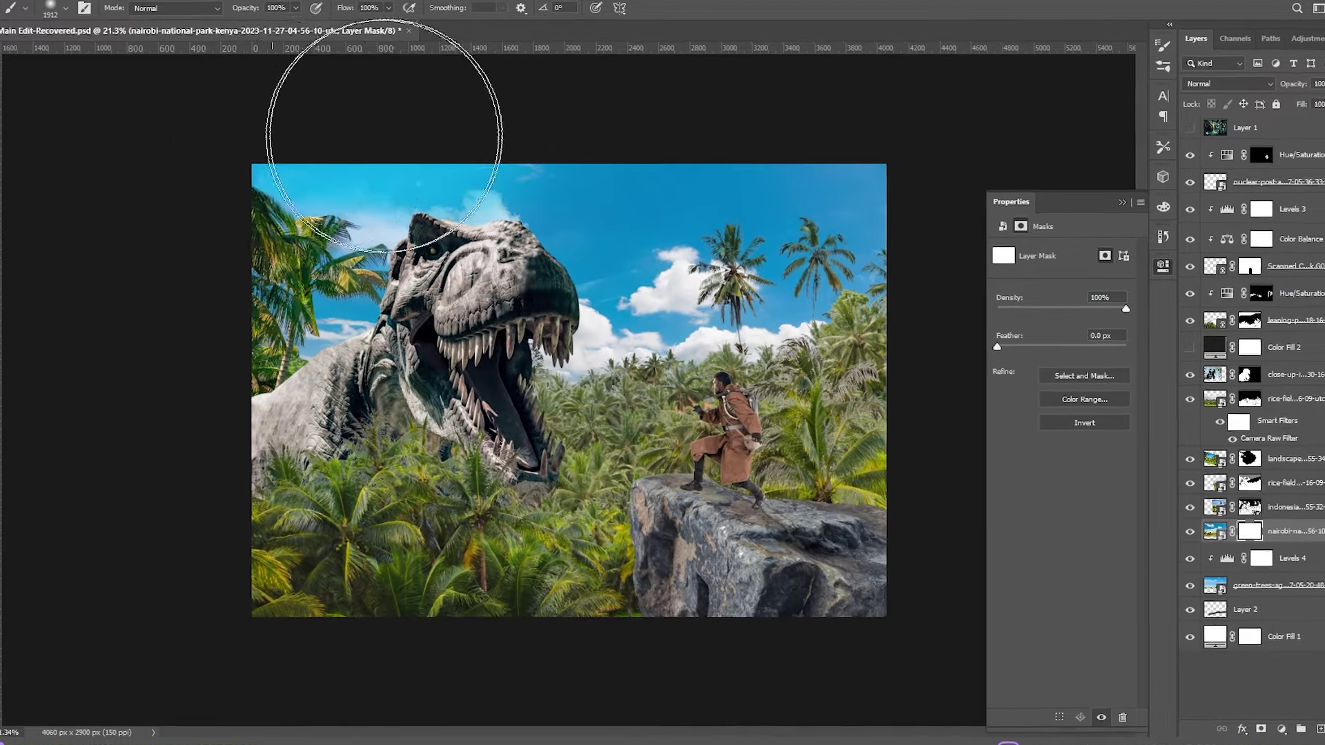
mouse_move(383, 136)
mouse_down()
mouse_move(838, 127)
mouse_move(837, 116)
mouse_move(688, 100)
mouse_move(643, 149)
mouse_move(788, 219)
mouse_move(816, 196)
mouse_up()
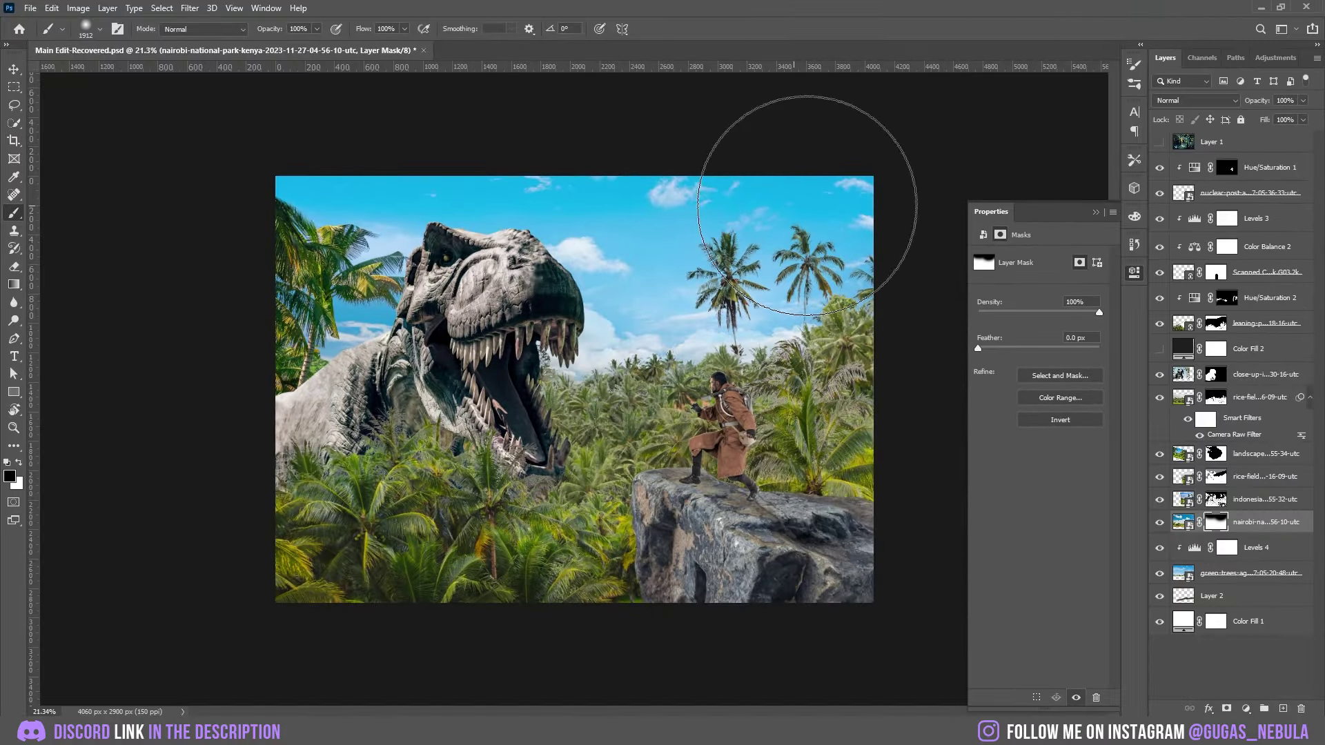
scroll(806, 205, up, 3)
scroll(628, 276, down, 2)
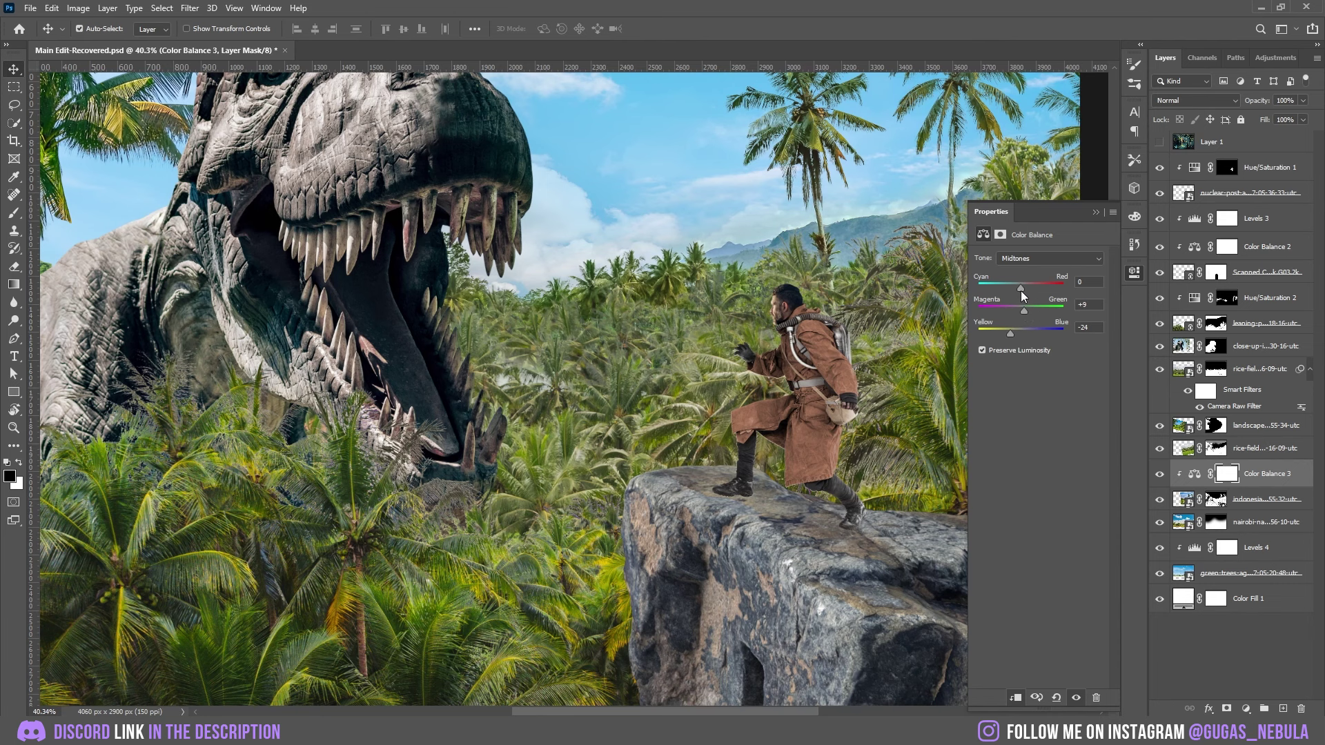
Shift midtones toward red, darken the rock, and paint shading over the T-rex head, neck and jaw
drag(1022, 291, 1028, 286)
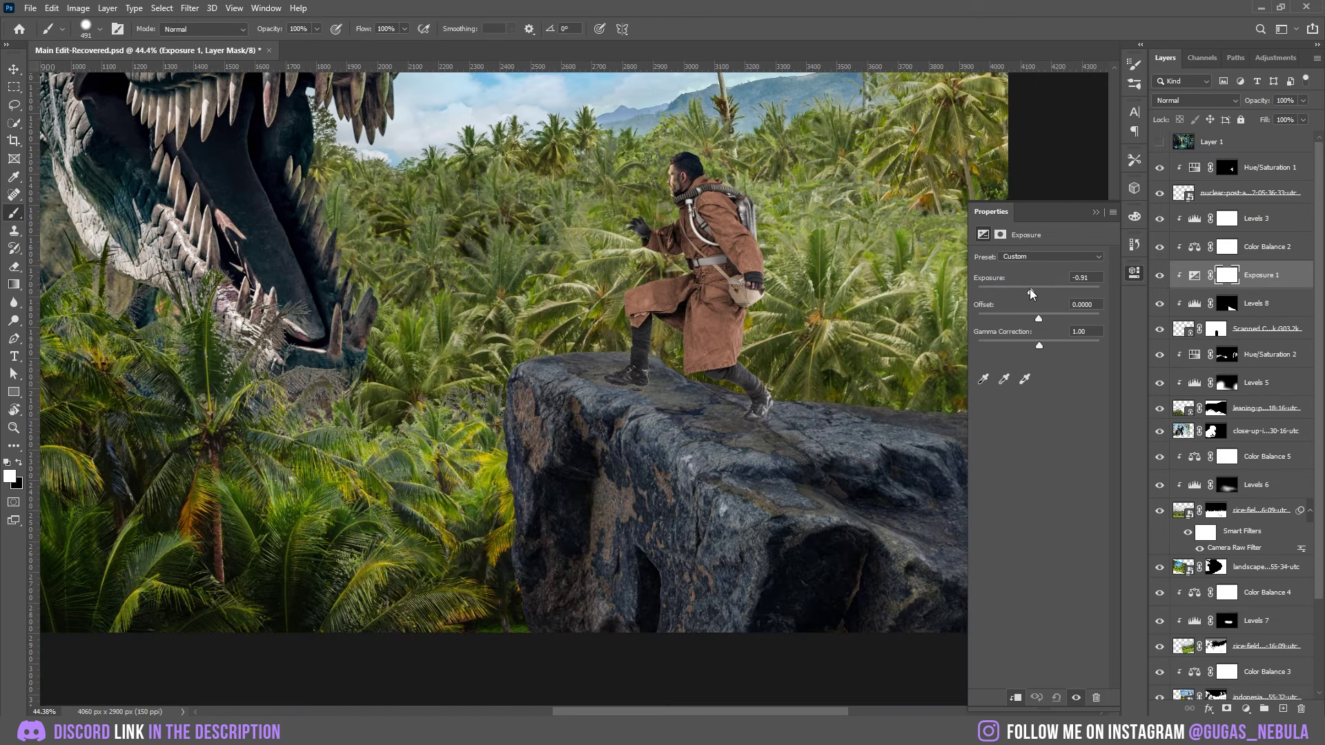
drag(1030, 288, 1017, 291)
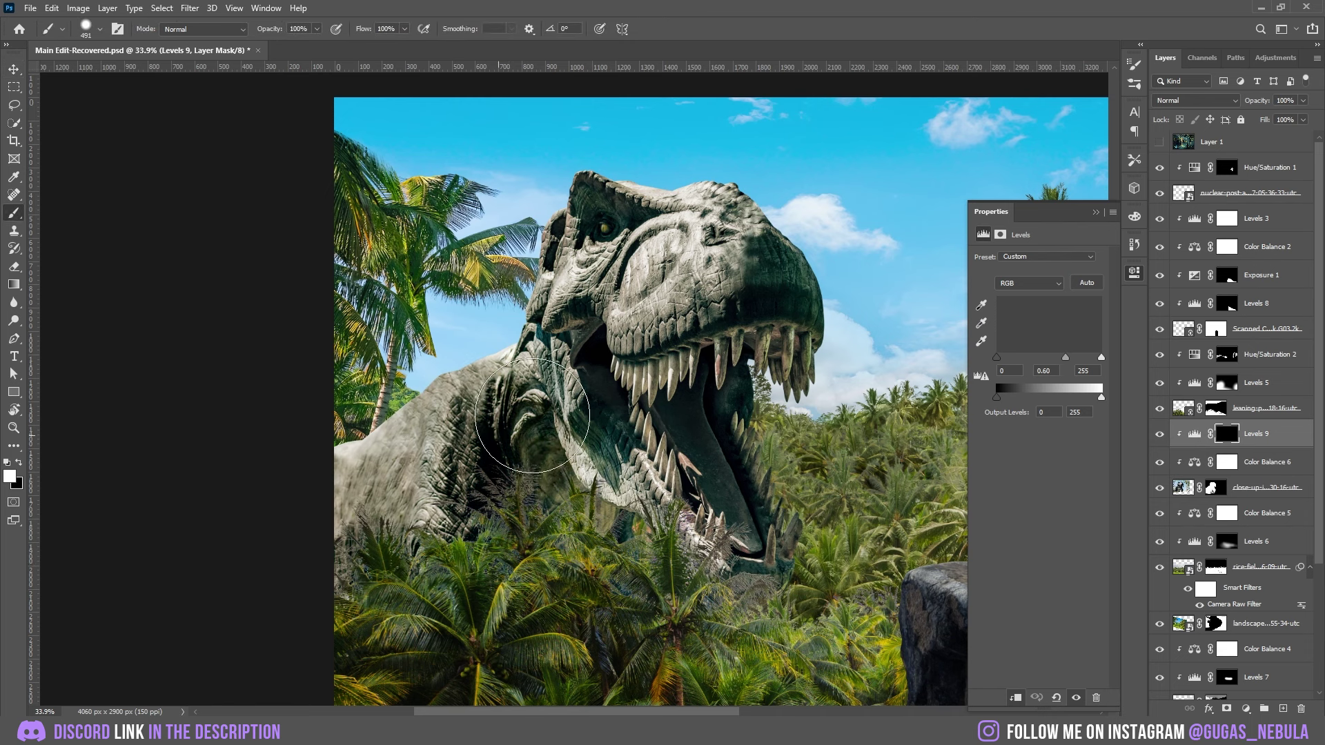
drag(532, 416, 558, 307)
mouse_move(593, 251)
mouse_down()
mouse_move(642, 248)
mouse_move(690, 276)
mouse_up()
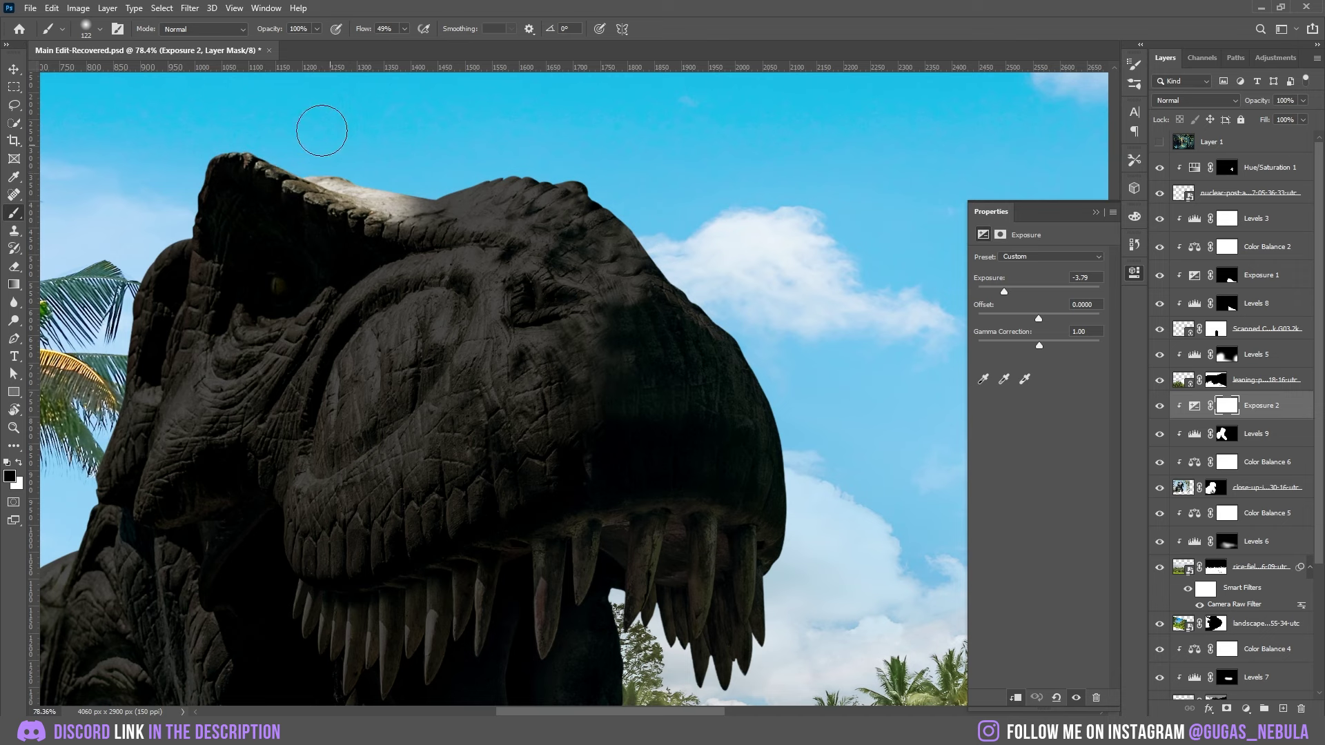
mouse_move(441, 191)
mouse_down()
mouse_move(564, 236)
mouse_move(515, 188)
mouse_move(504, 128)
mouse_up()
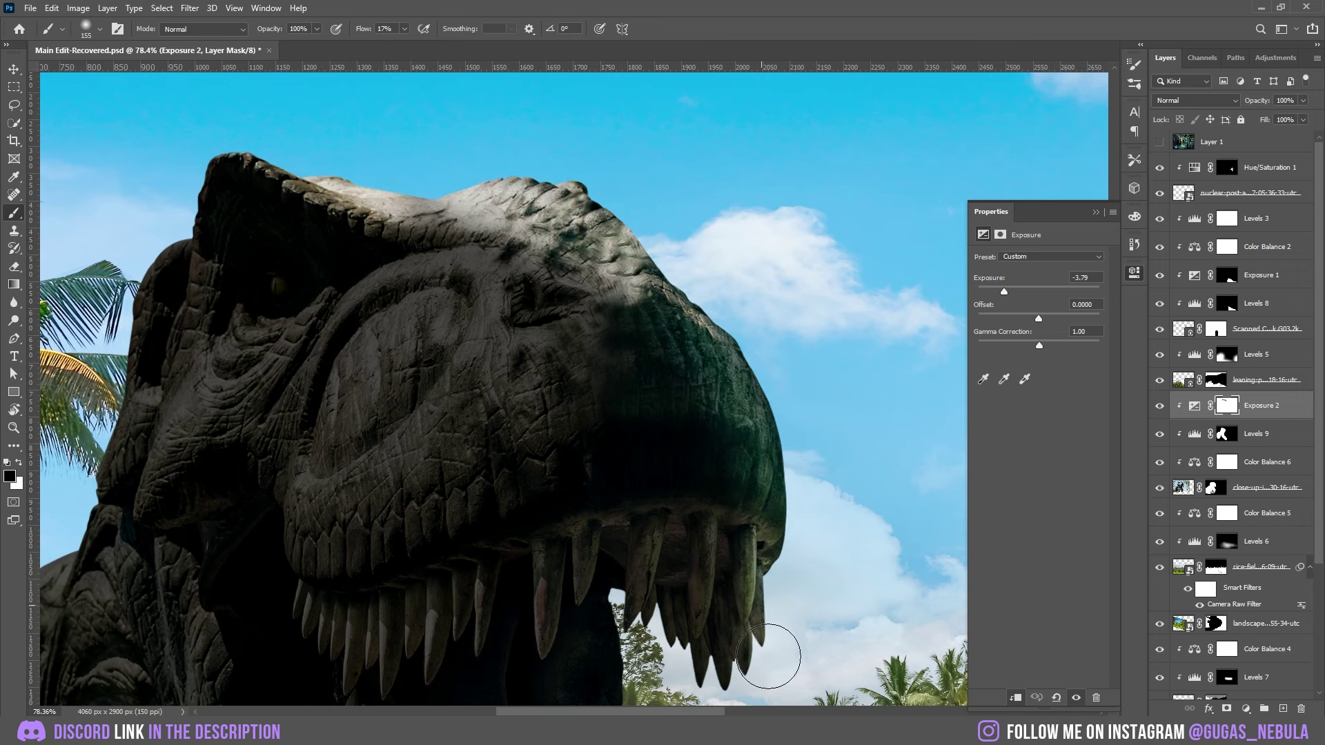
scroll(768, 656, up, 3)
mouse_move(552, 601)
mouse_down()
mouse_move(517, 526)
mouse_move(578, 668)
mouse_up()
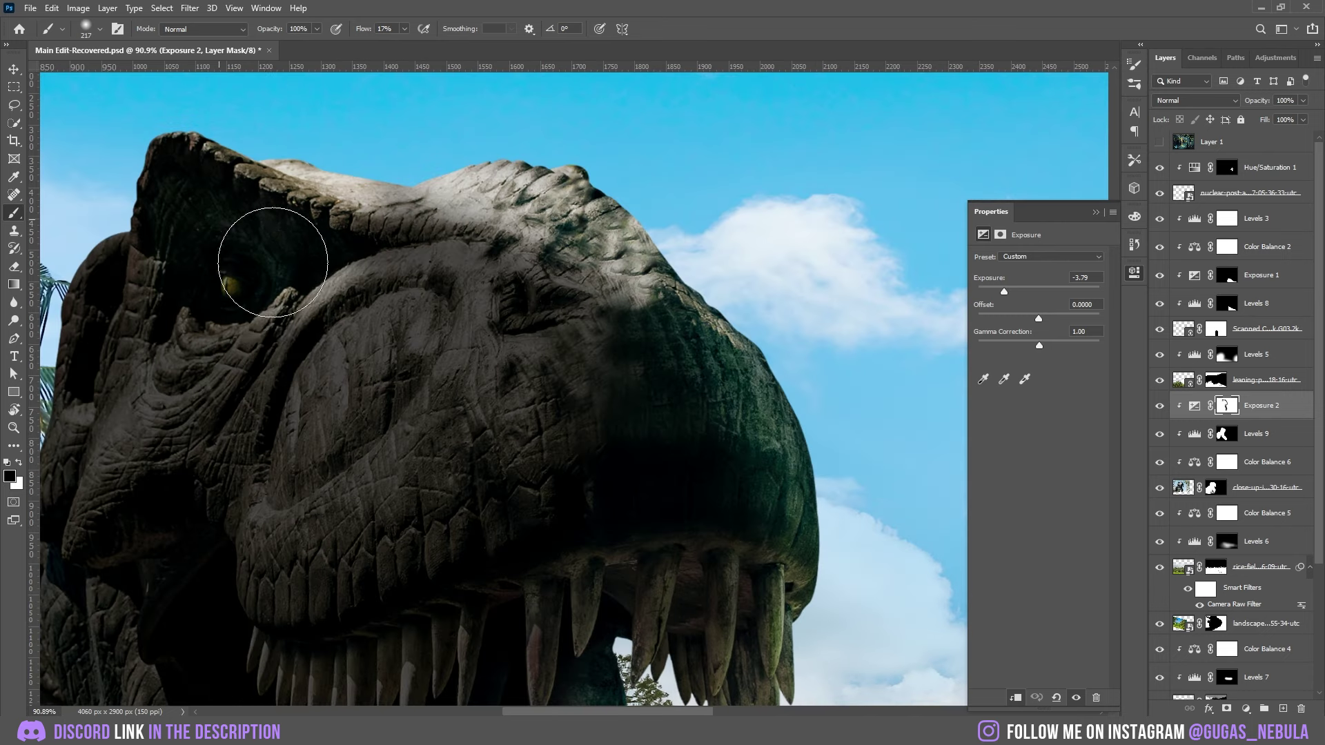
drag(267, 252, 587, 255)
drag(283, 407, 212, 494)
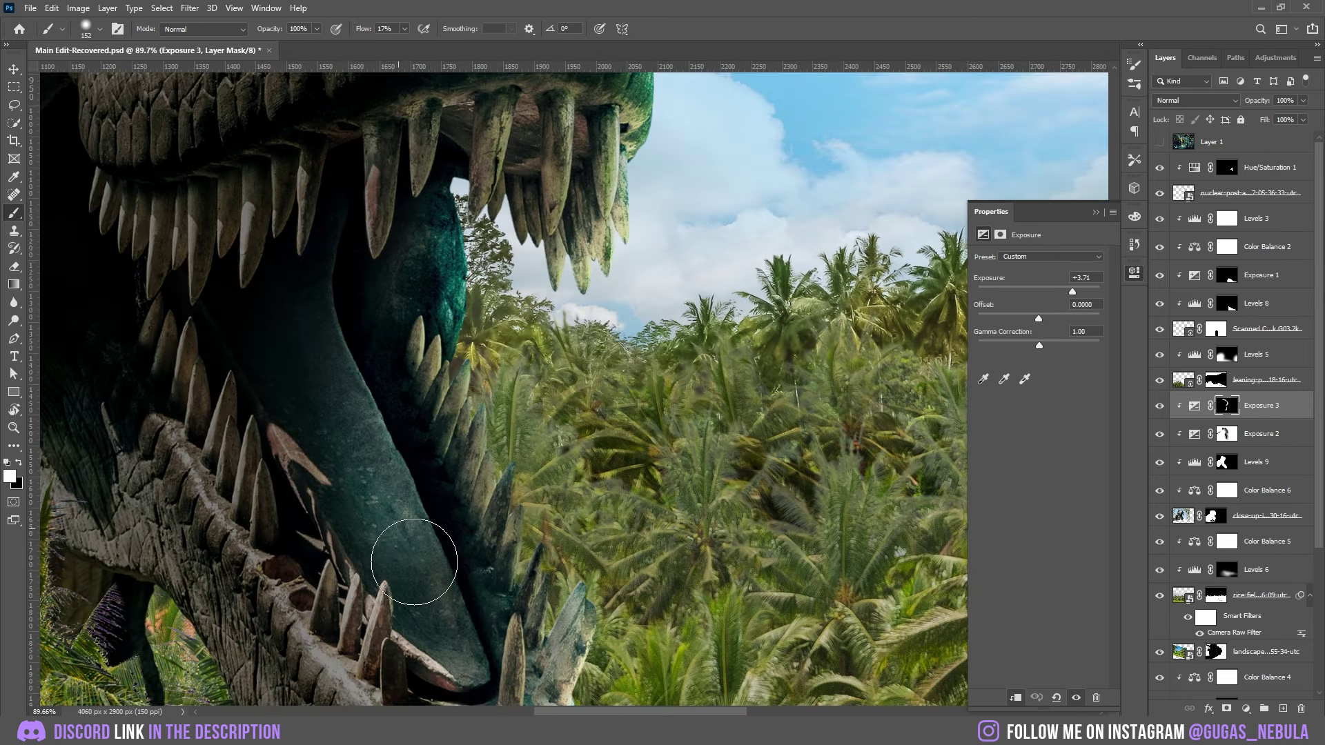
drag(414, 562, 476, 630)
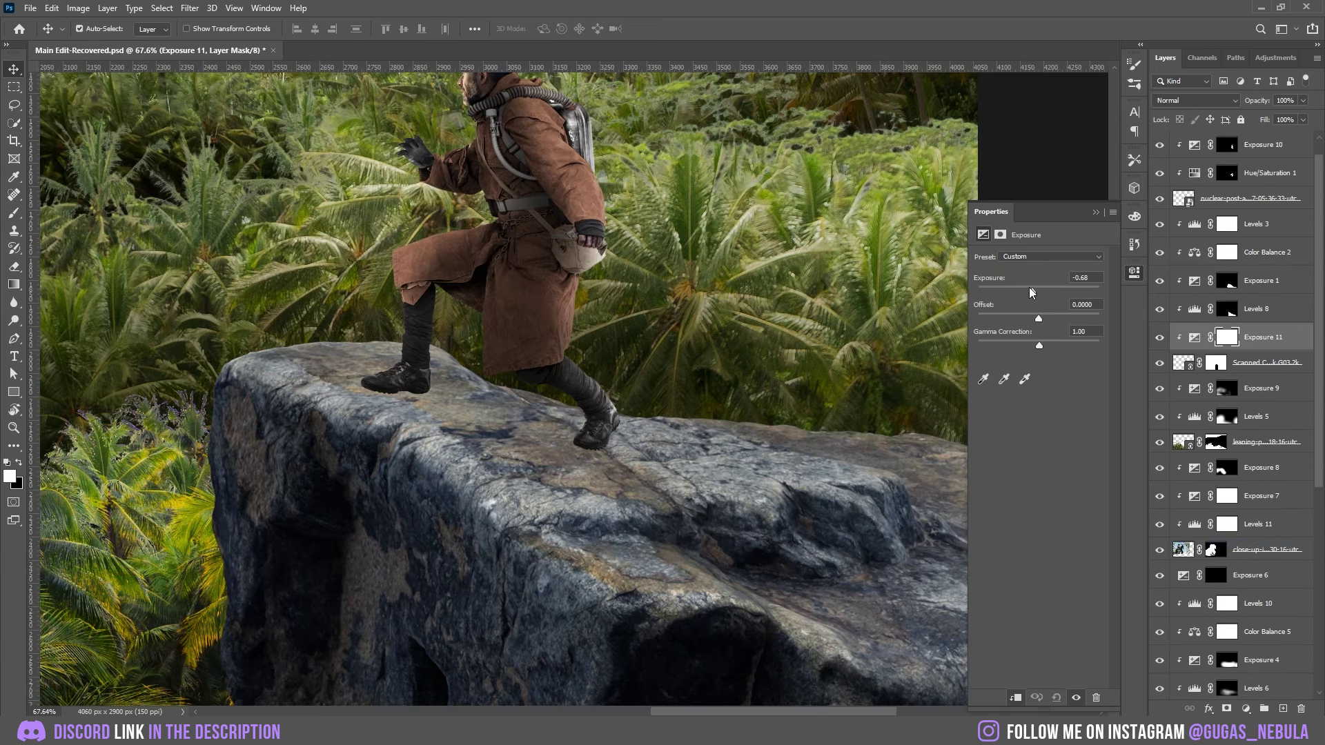
Lower exposure to -4.55 and paint contact shadows in front of and behind the hunter's shoes
drag(1029, 287, 1009, 292)
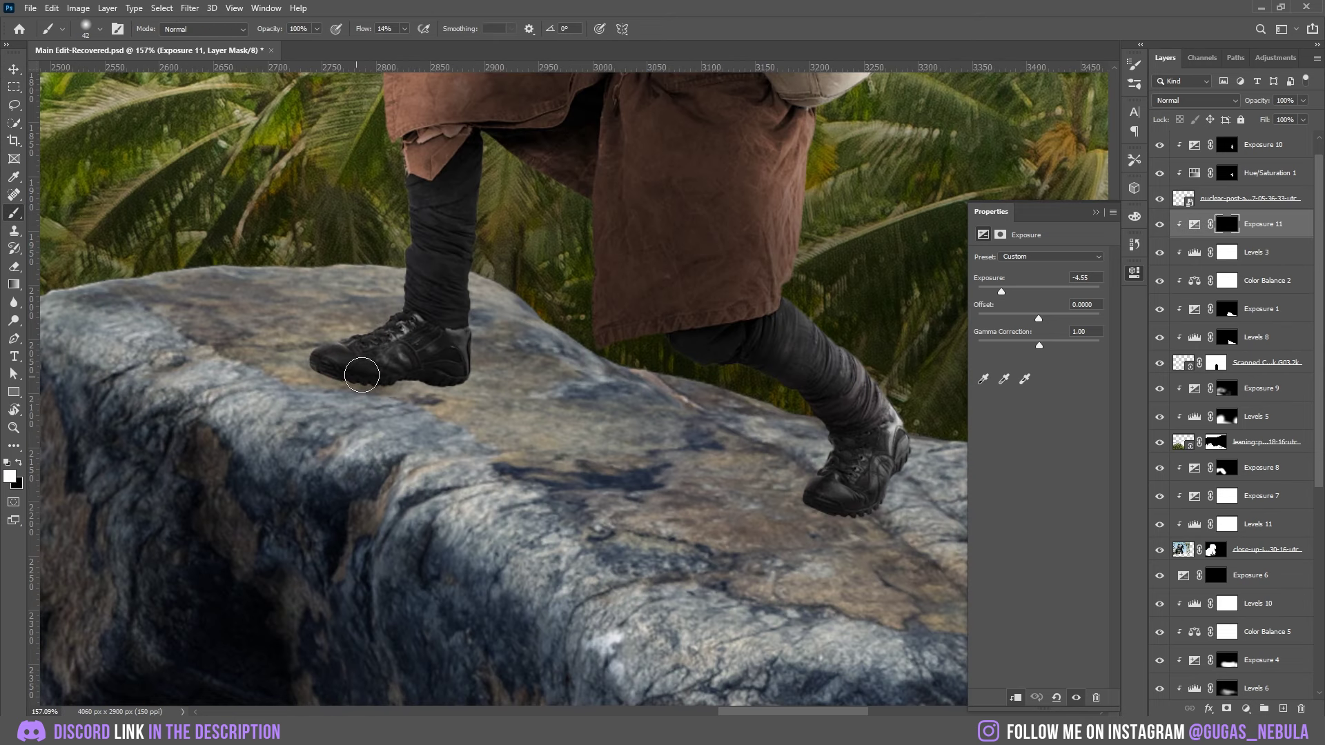
key(bracketright)
key(bracketright)
key(bracketright)
mouse_move(387, 370)
mouse_down()
mouse_move(320, 414)
mouse_move(314, 383)
mouse_up()
scroll(593, 483, down, 3)
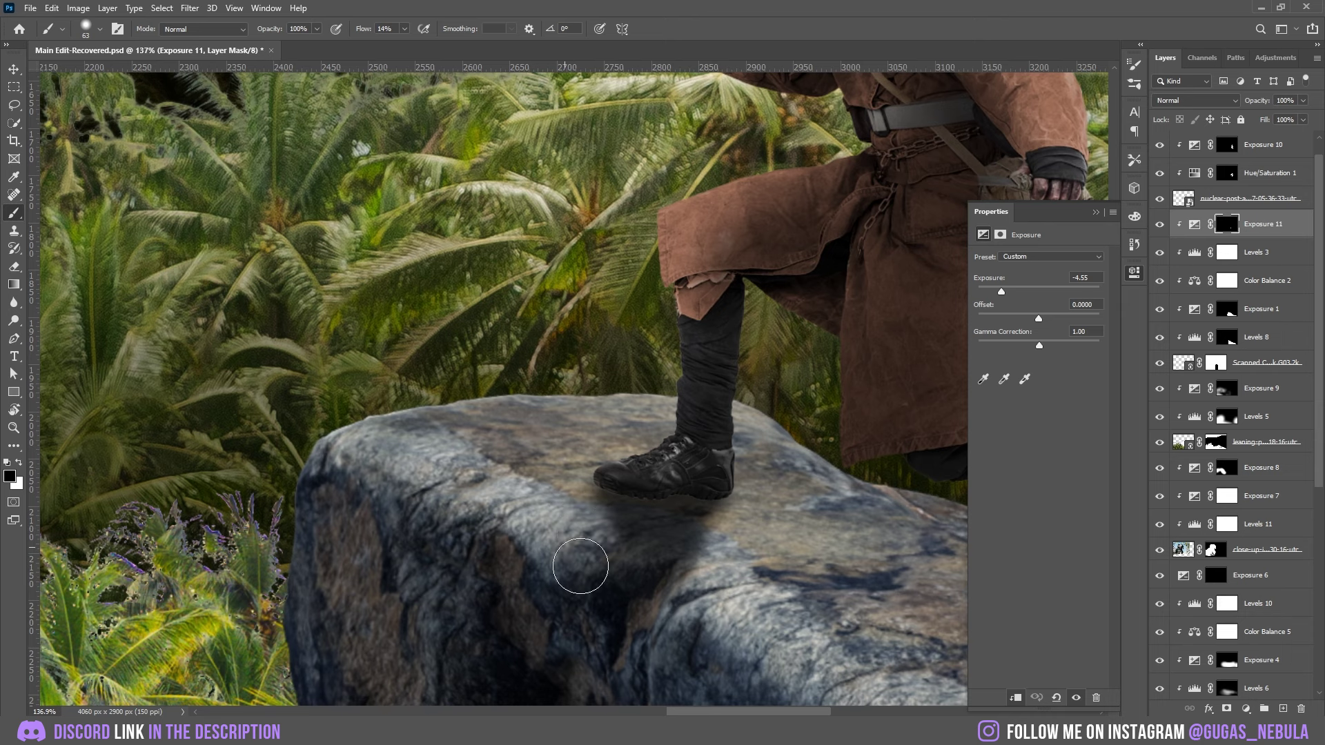
scroll(793, 490, up, 2)
key(bracketleft)
key(bracketleft)
mouse_move(793, 489)
mouse_down()
mouse_move(800, 500)
mouse_move(683, 663)
mouse_up()
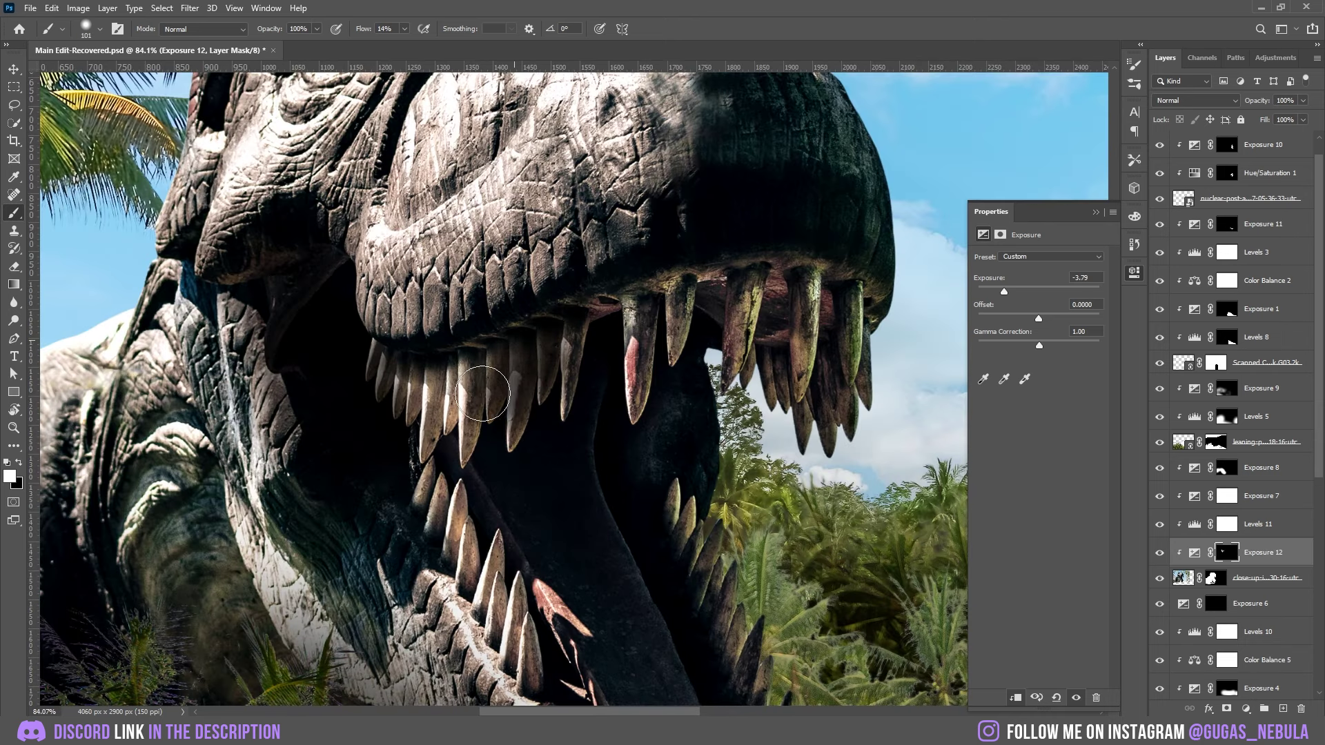
Extend the shoe shadow down the rock and shade the T-rex's lower teeth, jaw and chin
drag(476, 400, 424, 407)
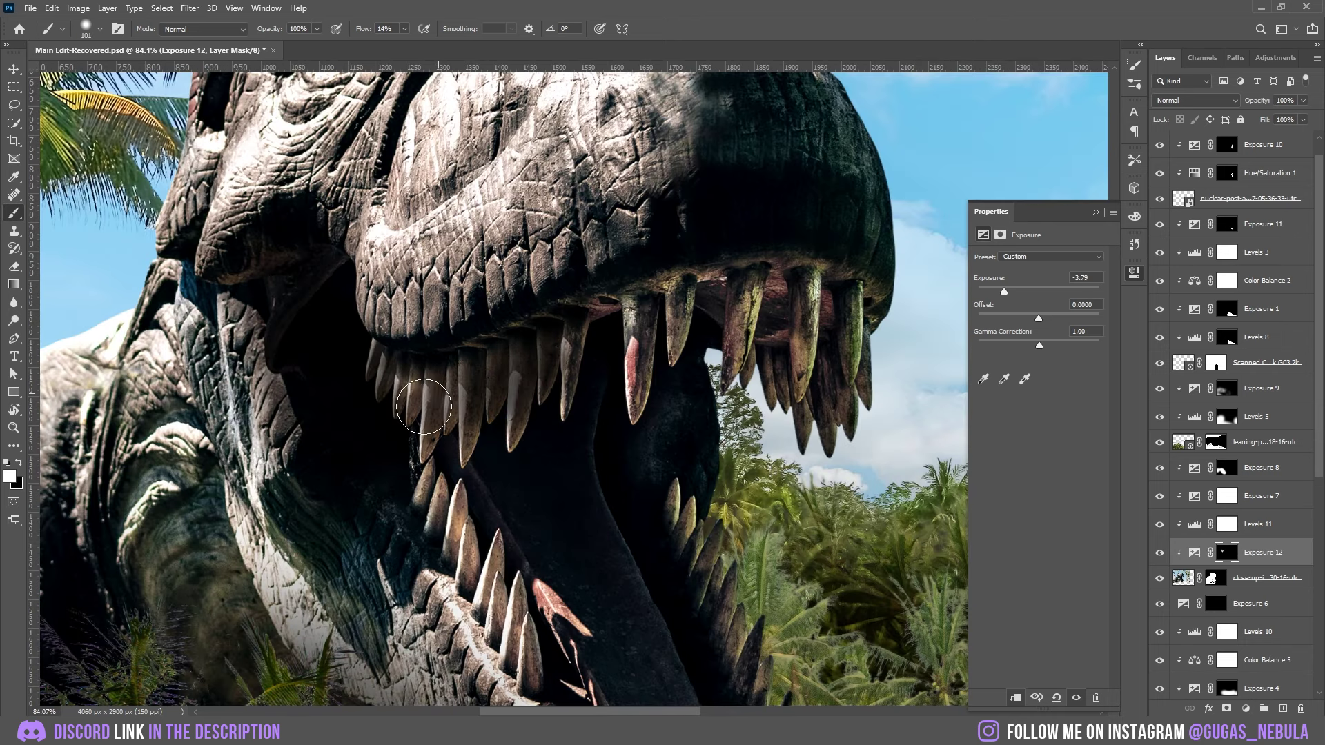
mouse_move(434, 522)
mouse_down()
mouse_move(490, 587)
mouse_move(514, 659)
mouse_move(481, 625)
mouse_move(416, 436)
mouse_up()
scroll(481, 626, down, 3)
scroll(532, 621, up, 4)
mouse_move(458, 488)
mouse_down()
mouse_move(468, 565)
mouse_move(422, 556)
mouse_move(499, 633)
mouse_up()
scroll(499, 633, down, 5)
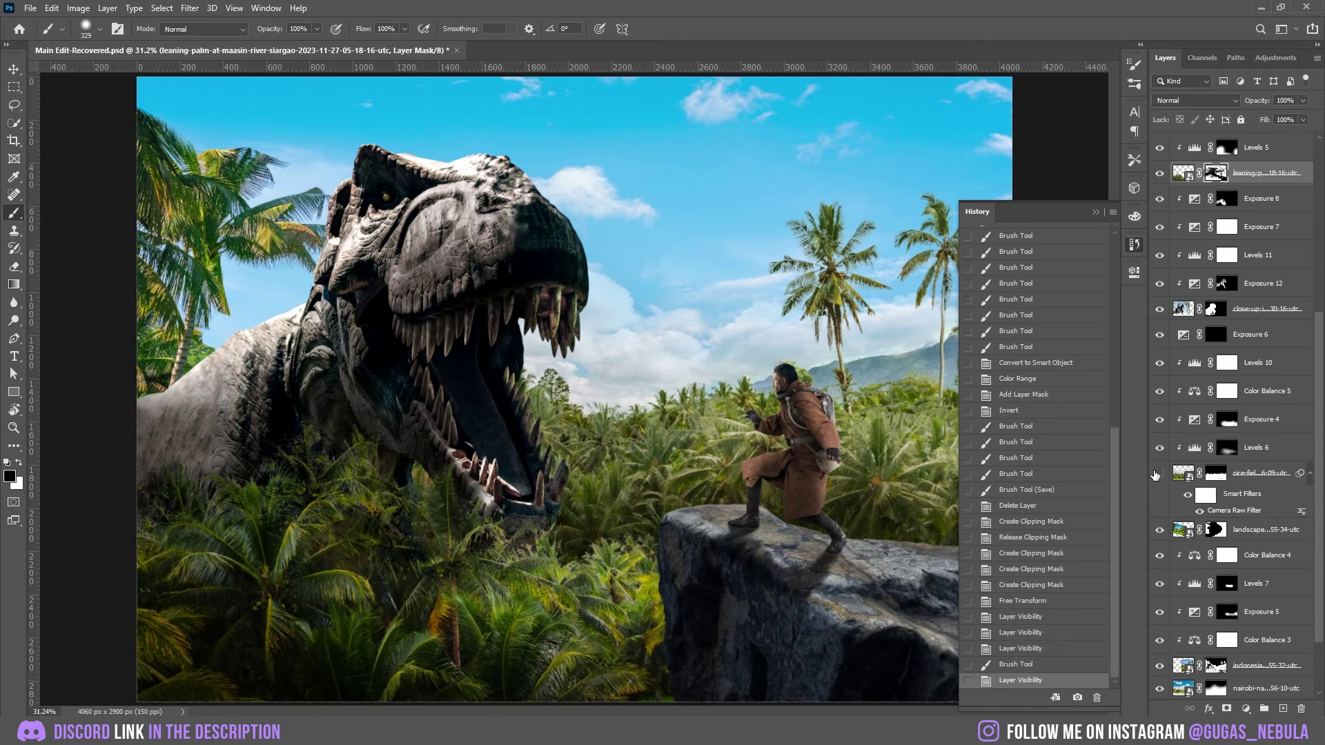
Show the rice-field layer, lower the palm trees by 443 px, and position the placed Washington palm
click(1156, 474)
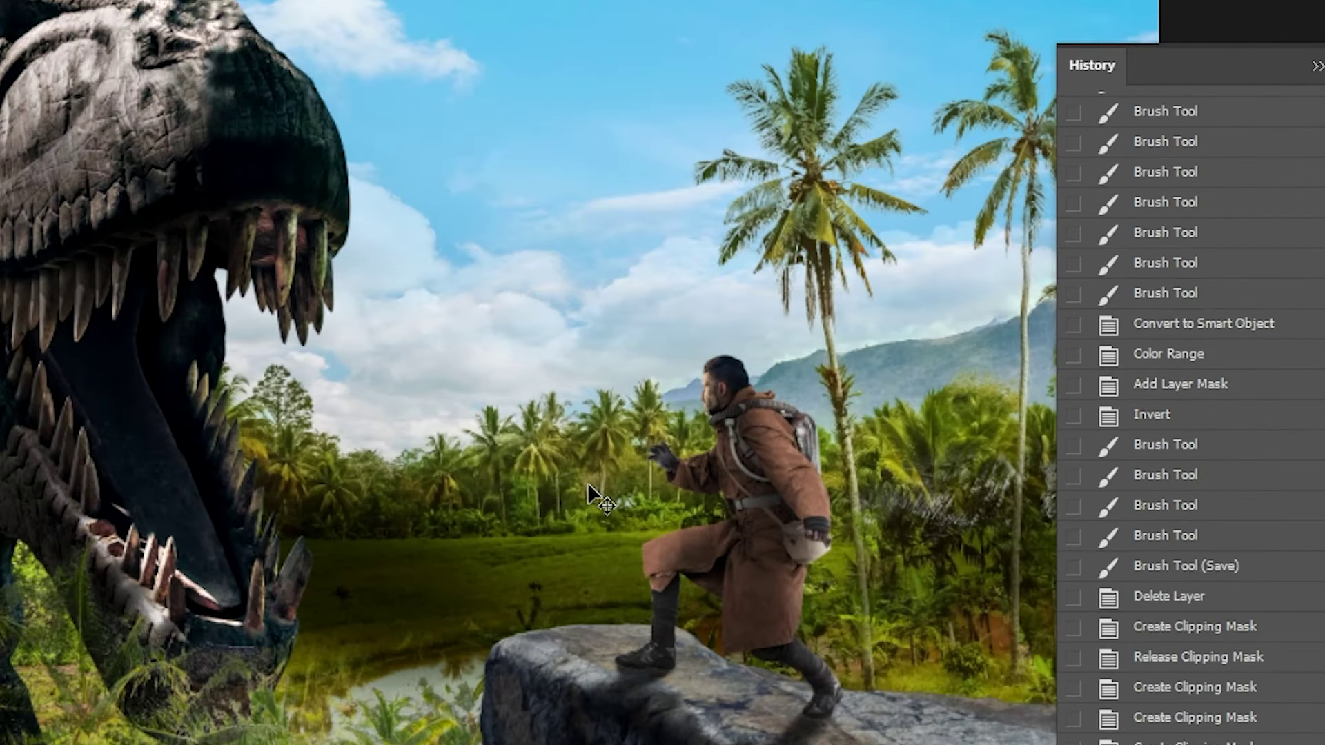
drag(841, 391, 837, 485)
drag(827, 581, 800, 487)
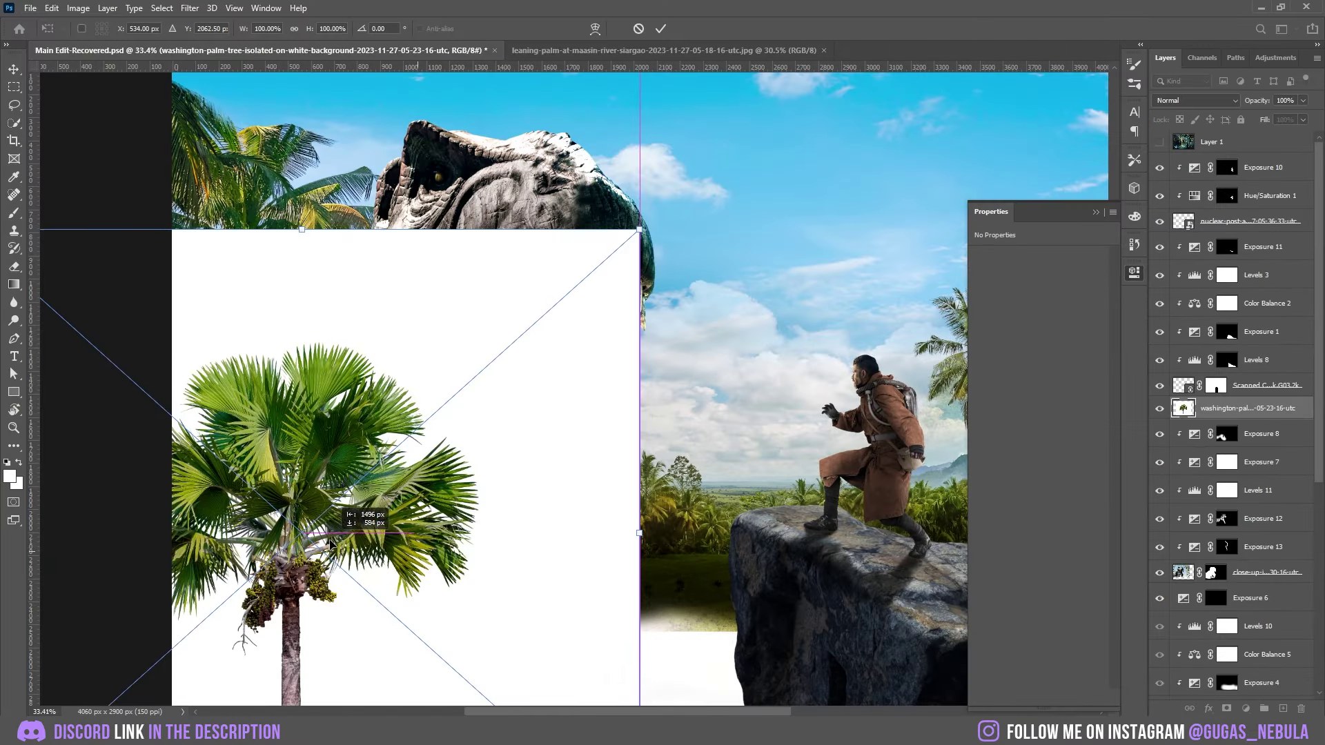
drag(331, 545, 414, 535)
scroll(362, 531, up, 5)
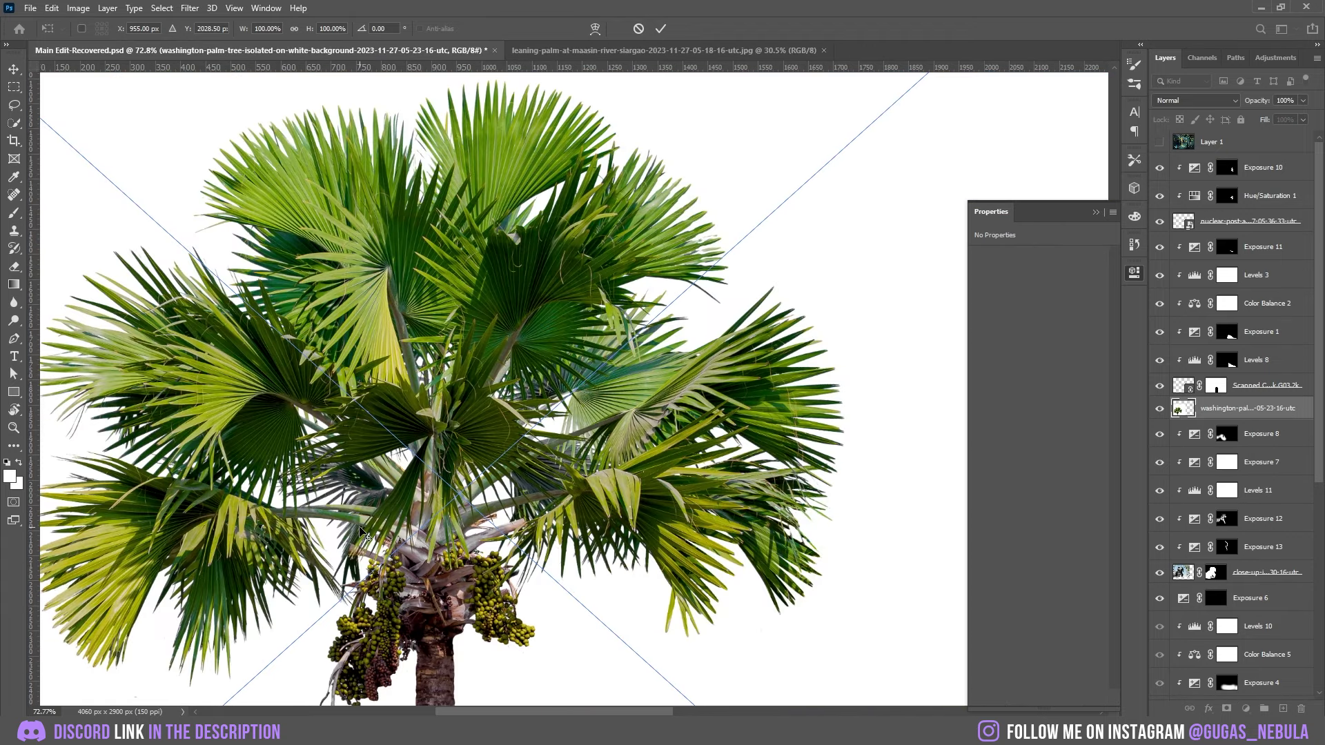
Tilt the small Washington palm slightly counter-clockwise
scroll(359, 527, down, 5)
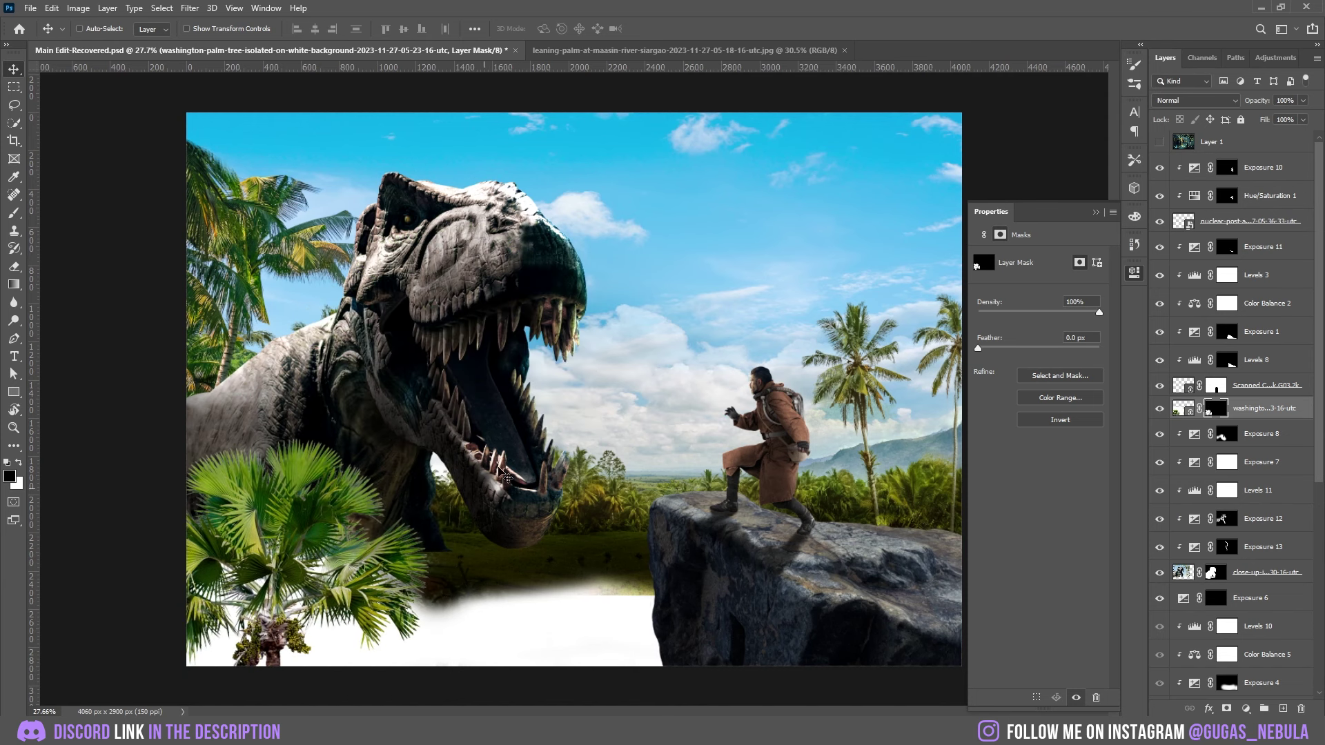
key(ctrl+t)
drag(565, 325, 545, 340)
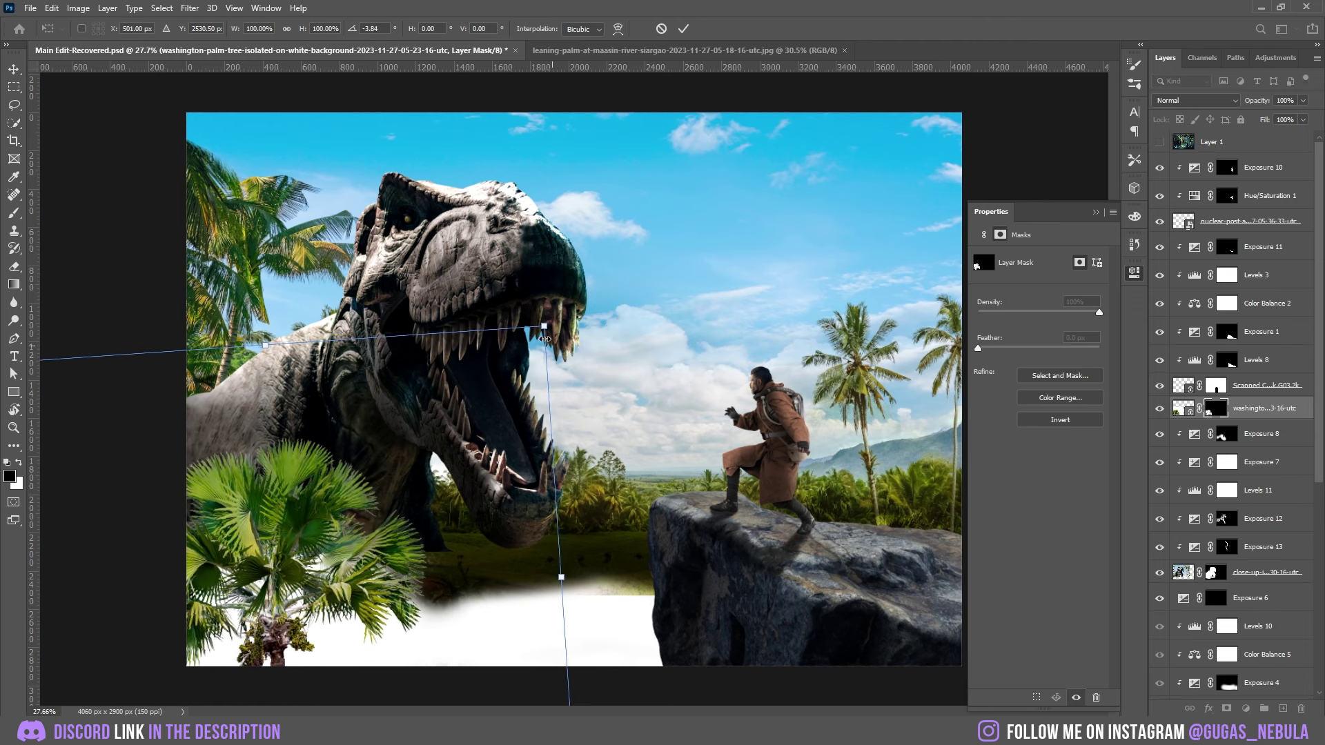
key(Return)
Duplicate the palm and move the copy into the lower foreground, up and right
key(ctrl+alt+t)
drag(304, 483, 585, 526)
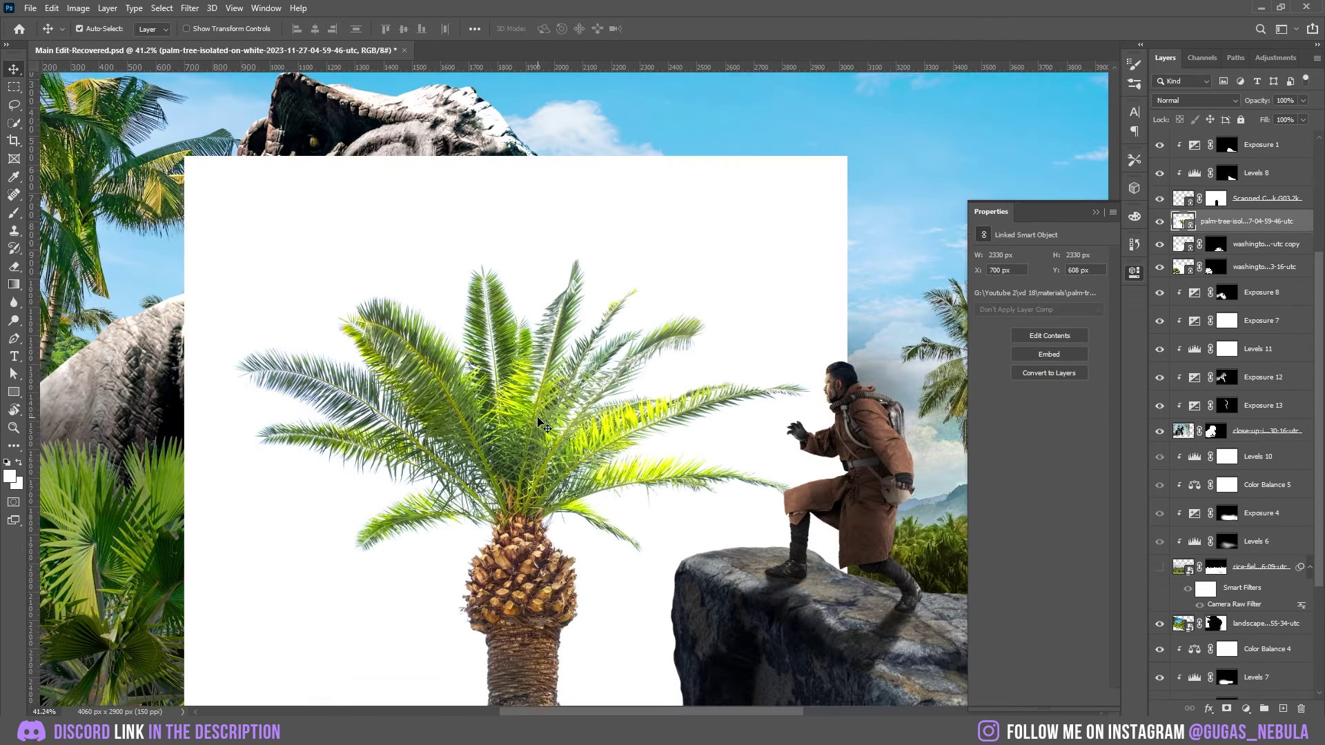
scroll(548, 473, up, 3)
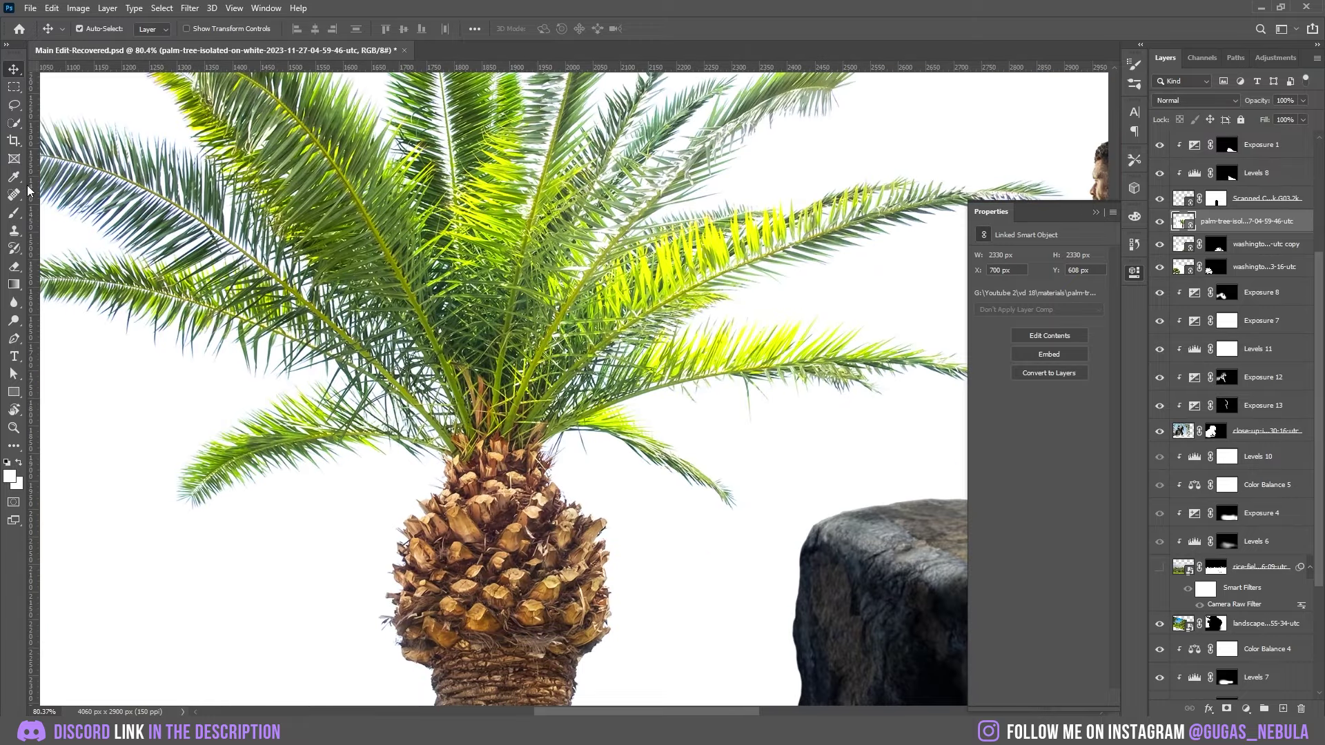
scroll(287, 542, down, 4)
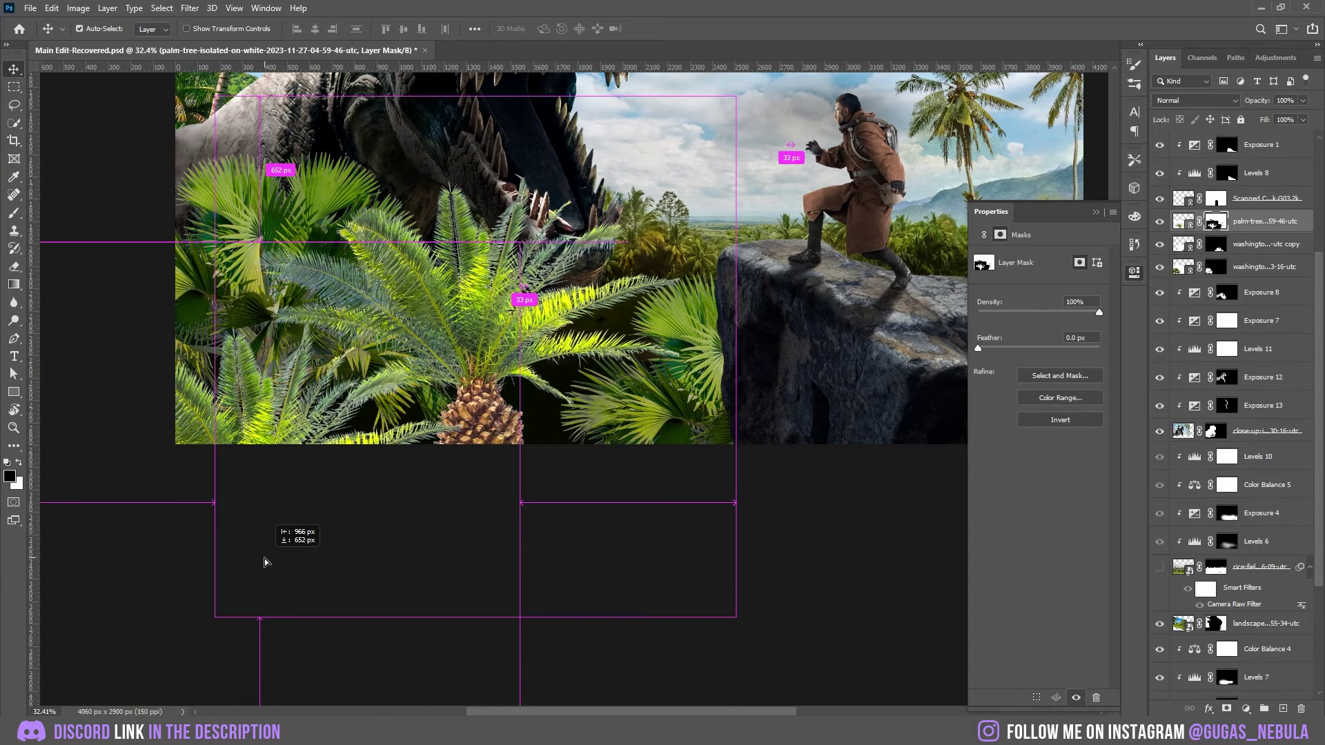
mouse_move(265, 562)
mouse_down()
mouse_move(302, 509)
mouse_move(277, 443)
mouse_move(518, 435)
mouse_up()
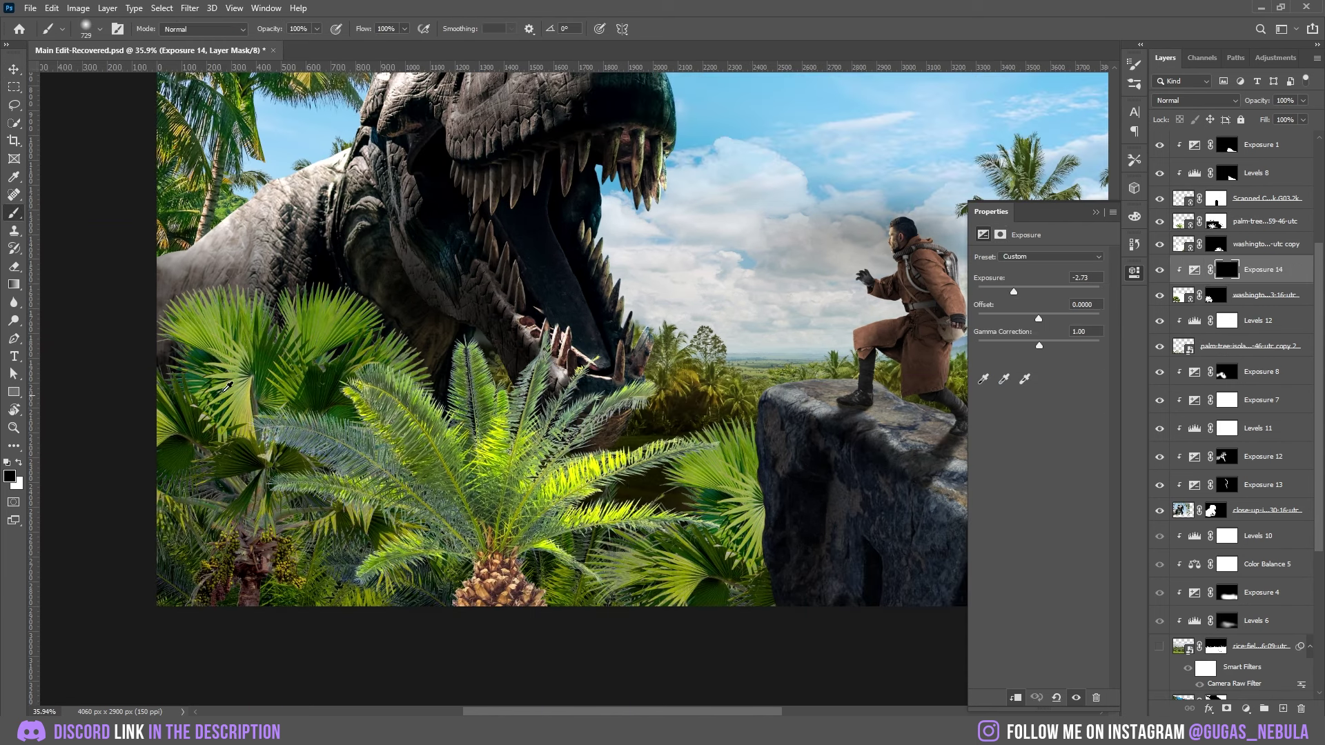
Paint Exposure masks to darken the lower-left palms, the centre fronds and the leaves over the T-rex jaw
mouse_move(193, 330)
mouse_down()
mouse_move(216, 450)
mouse_move(218, 417)
mouse_move(185, 526)
mouse_up()
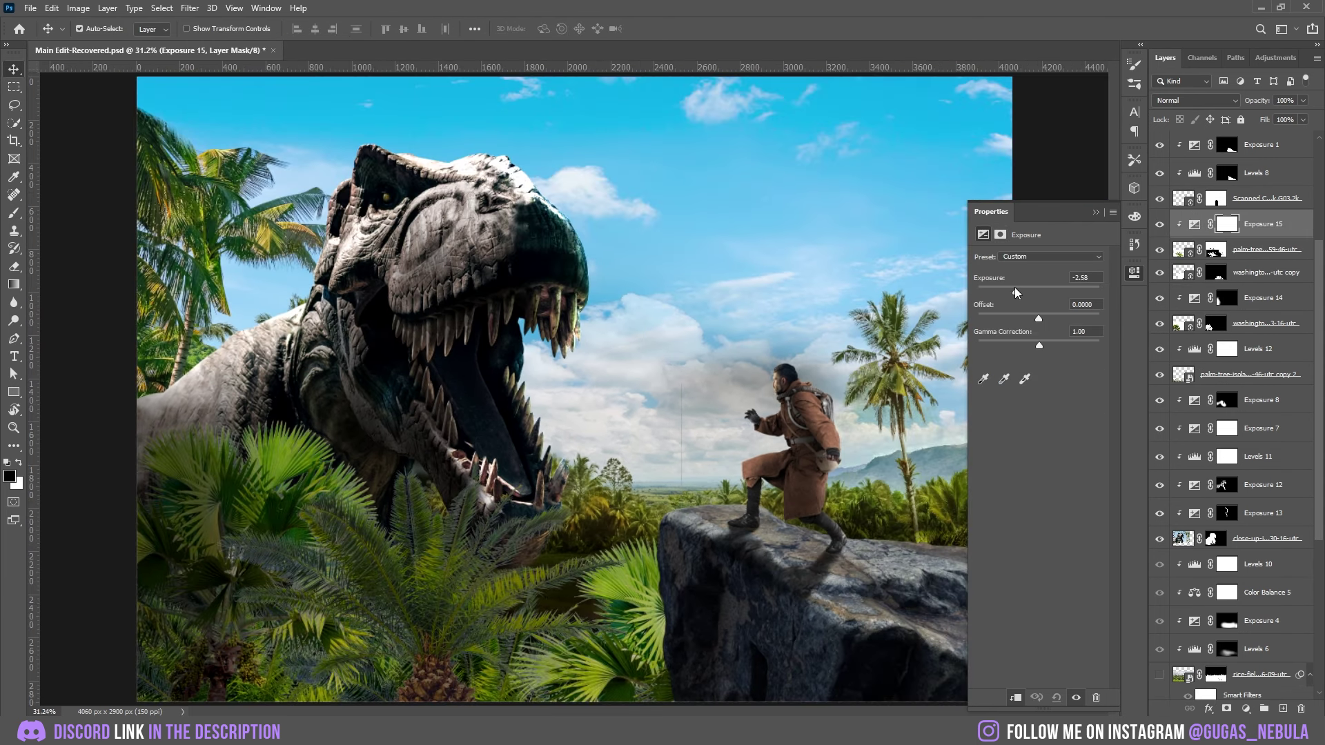
mouse_move(1015, 287)
mouse_down()
mouse_move(990, 283)
mouse_move(1001, 289)
mouse_up()
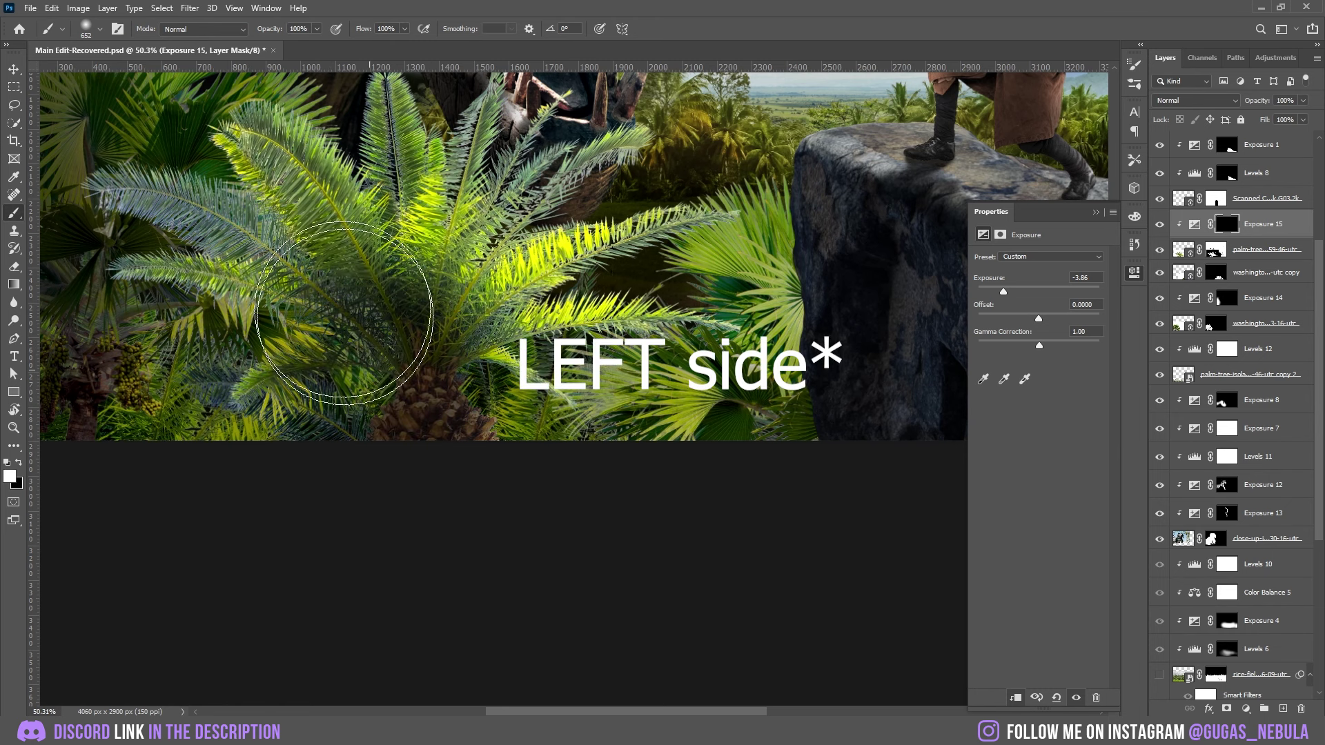
mouse_move(343, 313)
mouse_down()
mouse_move(208, 237)
mouse_move(172, 231)
mouse_up()
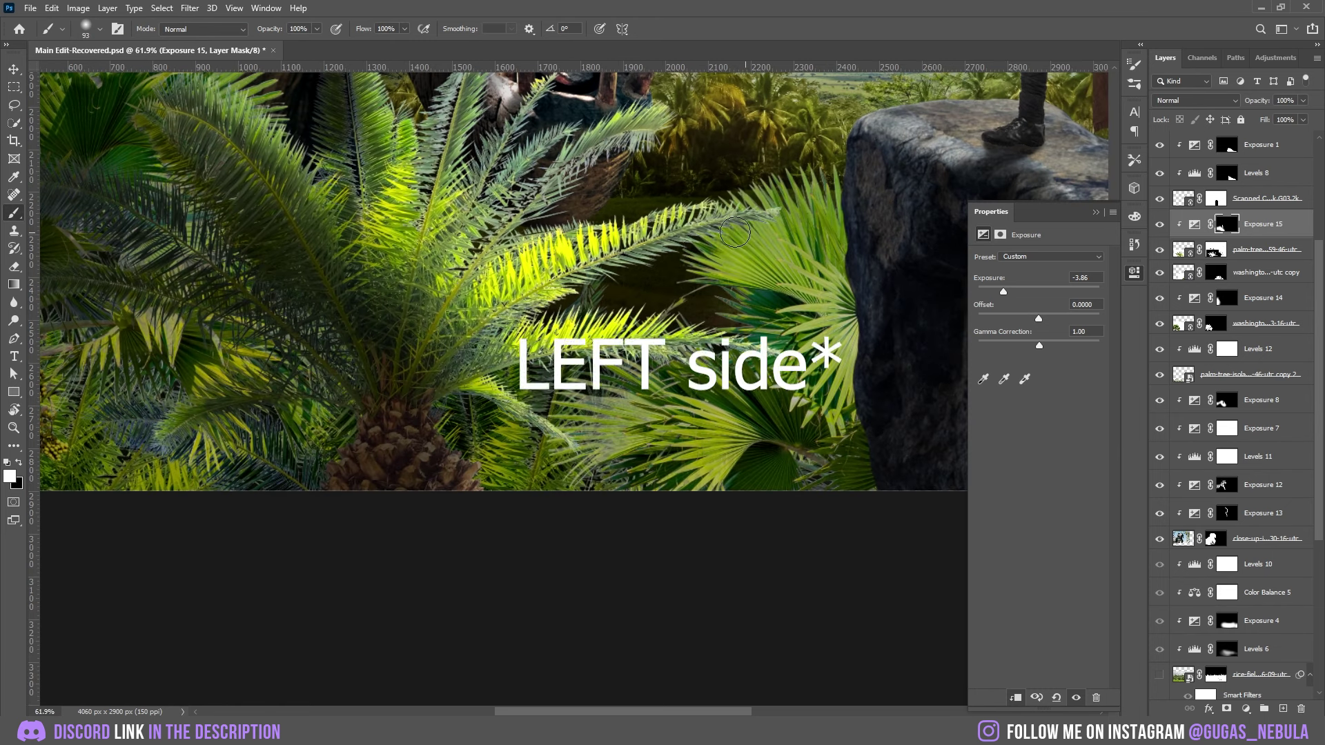
mouse_move(717, 235)
mouse_down()
mouse_move(573, 290)
mouse_move(440, 368)
mouse_up()
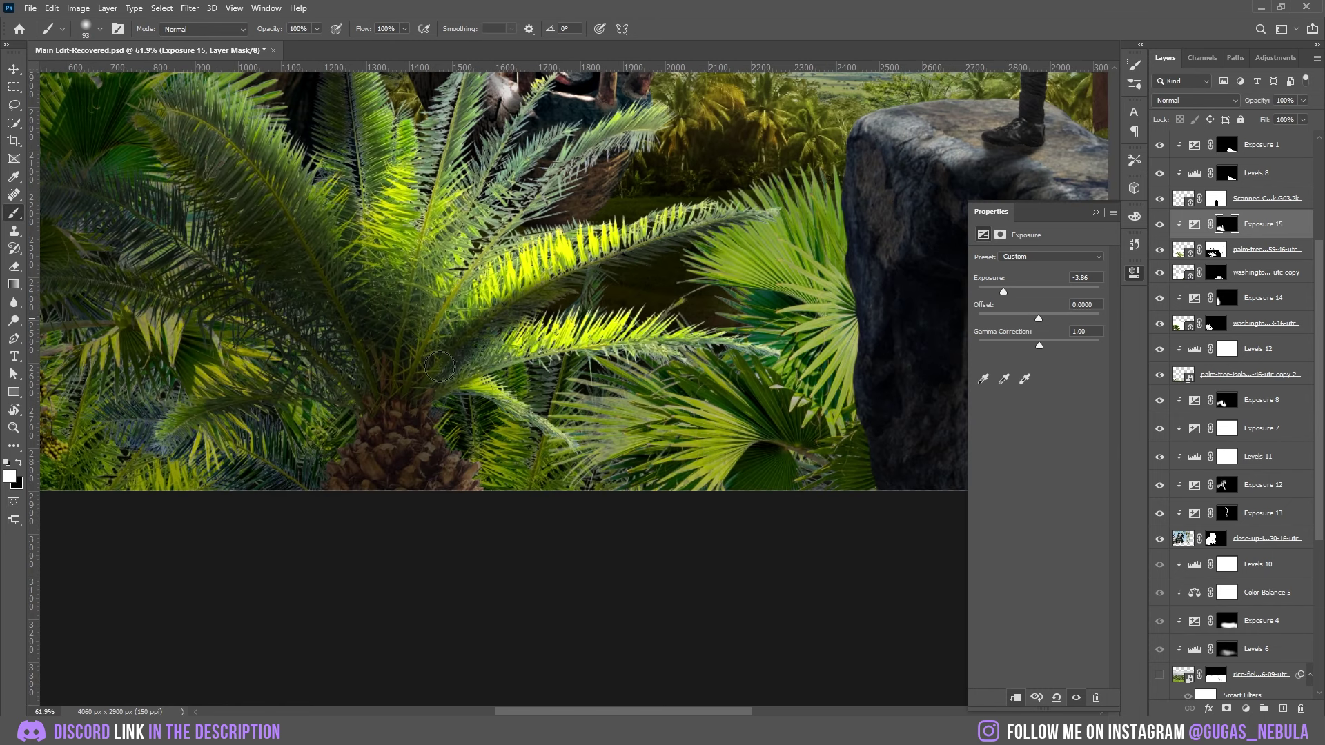
drag(700, 350, 466, 386)
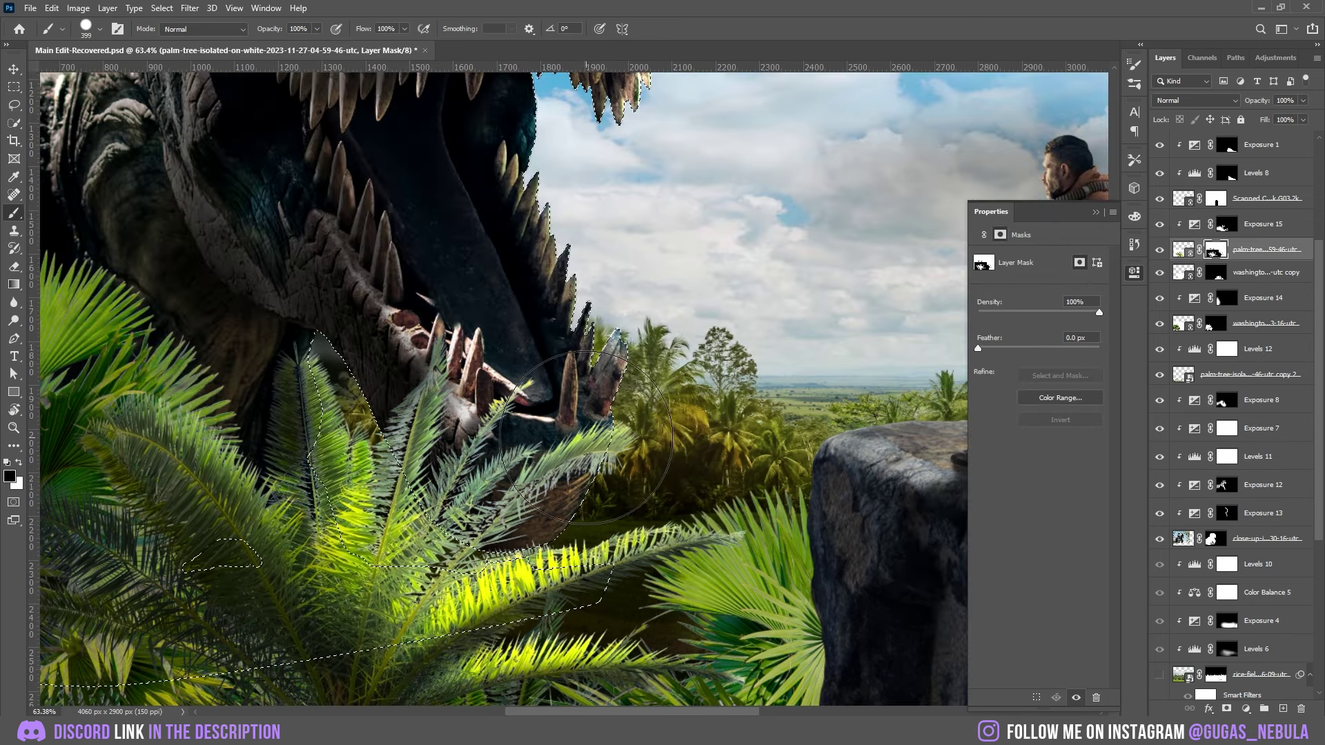
mouse_move(586, 483)
mouse_down()
mouse_move(428, 332)
mouse_move(427, 490)
mouse_move(530, 529)
mouse_up()
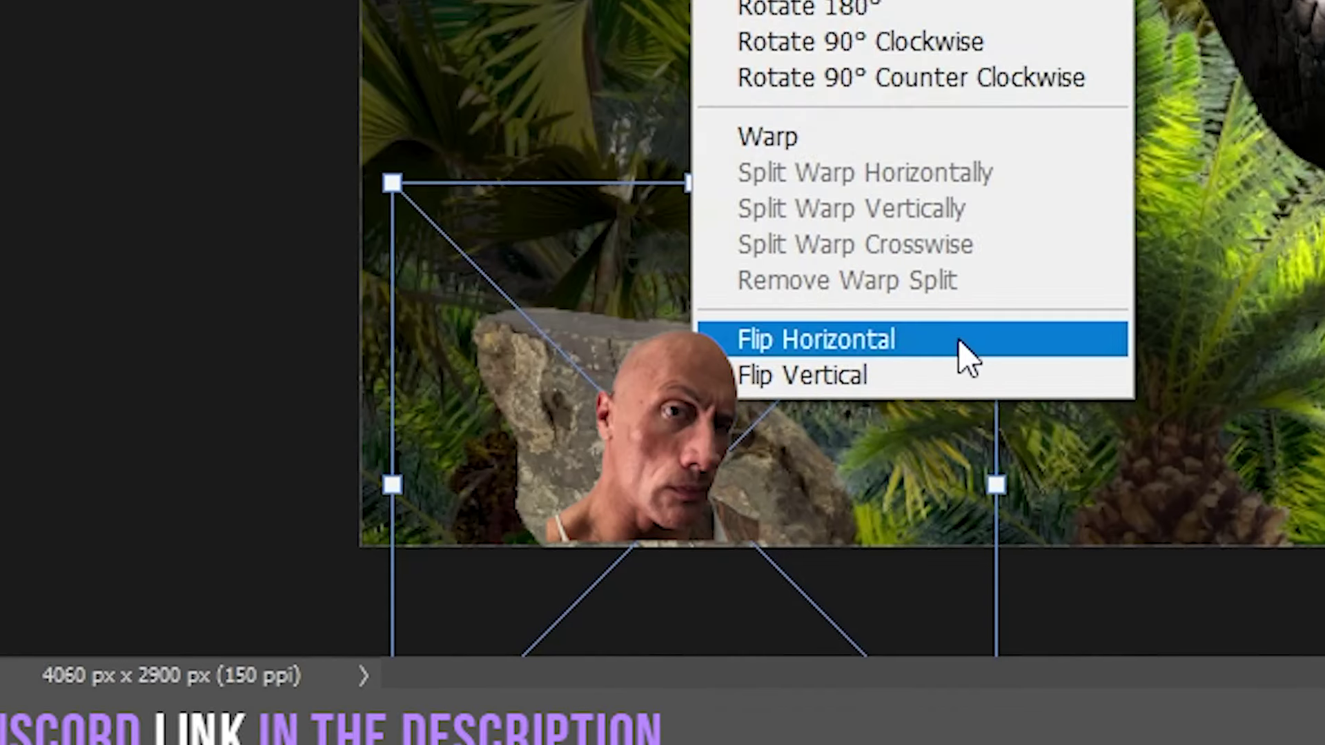
Flip the cliff rock horizontally, enlarge it into the lower-left corner, and darken its bottom with an Exposure mask
click(895, 387)
drag(481, 486, 518, 449)
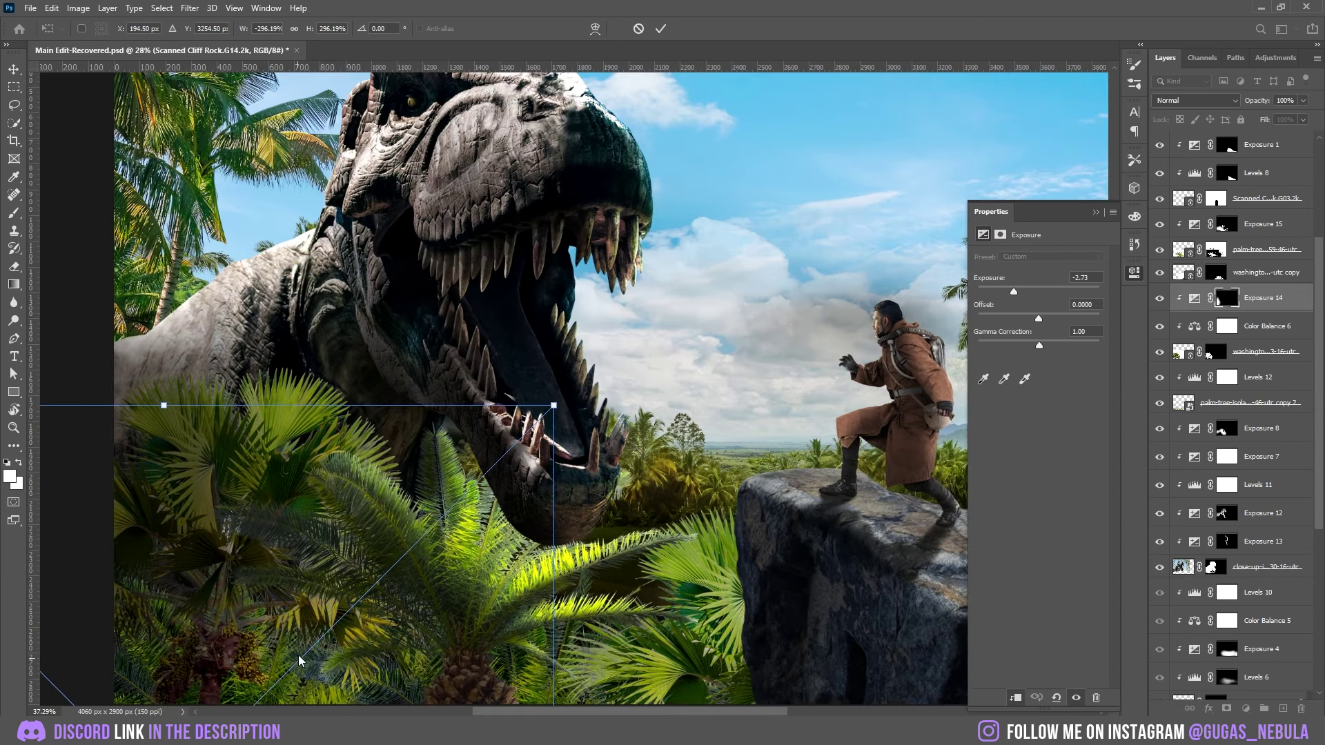
mouse_move(300, 661)
mouse_down()
mouse_move(311, 621)
mouse_move(340, 615)
mouse_up()
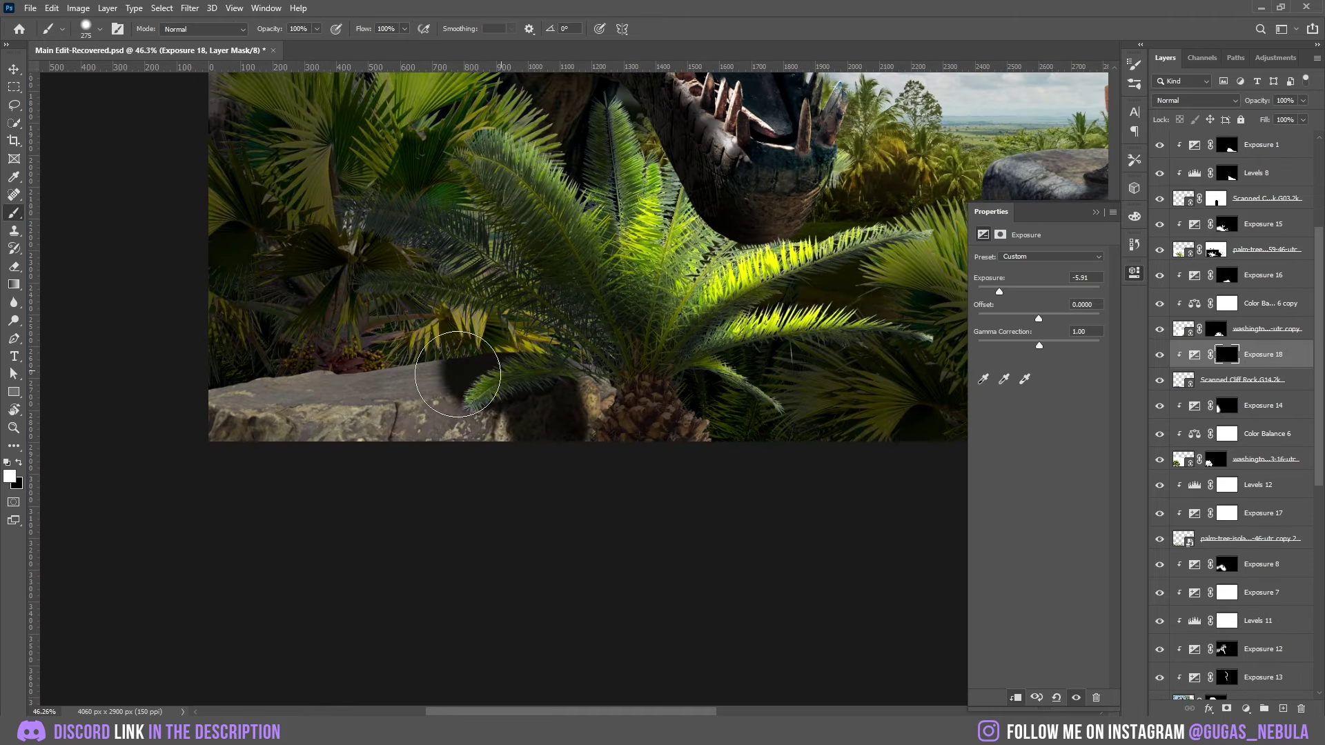
drag(458, 374, 323, 397)
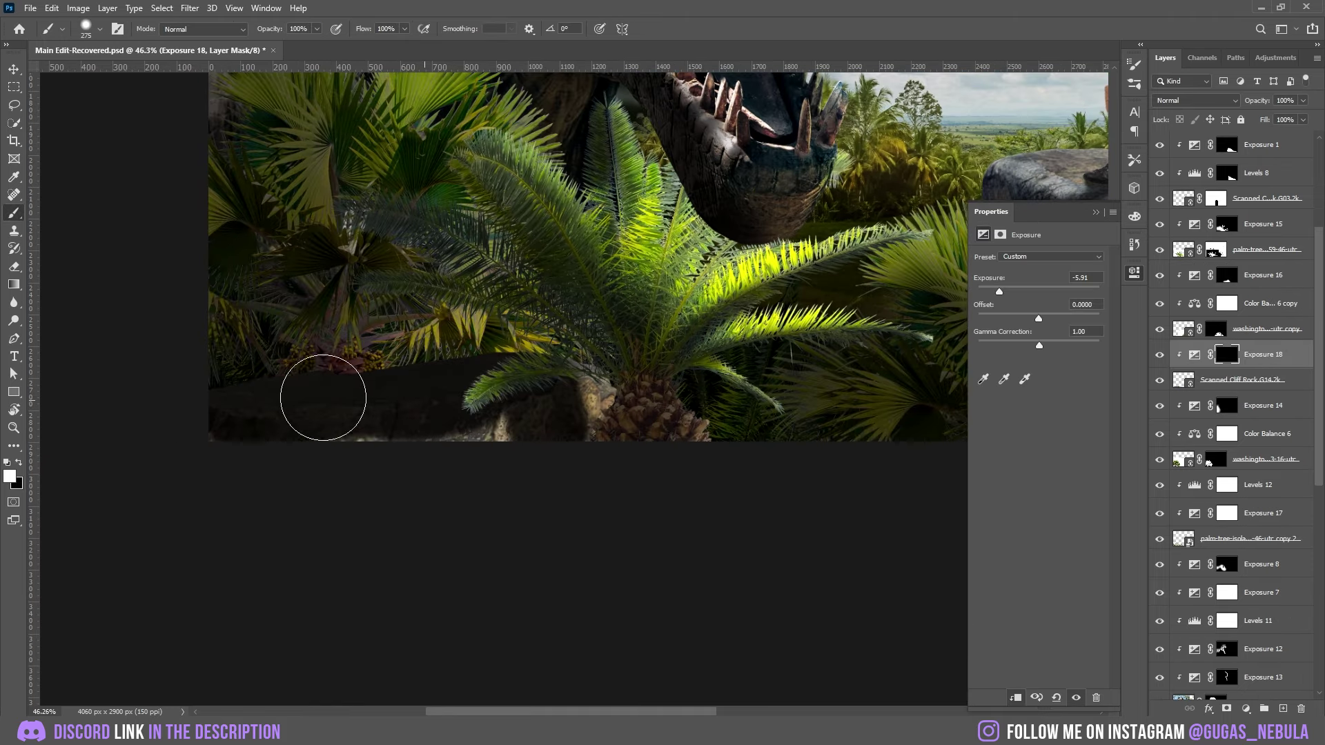
Brighten the left-edge fronds below the T-rex's chest, then darken other foreground palm fronds
key(bracketright)
key(bracketright)
key(bracketright)
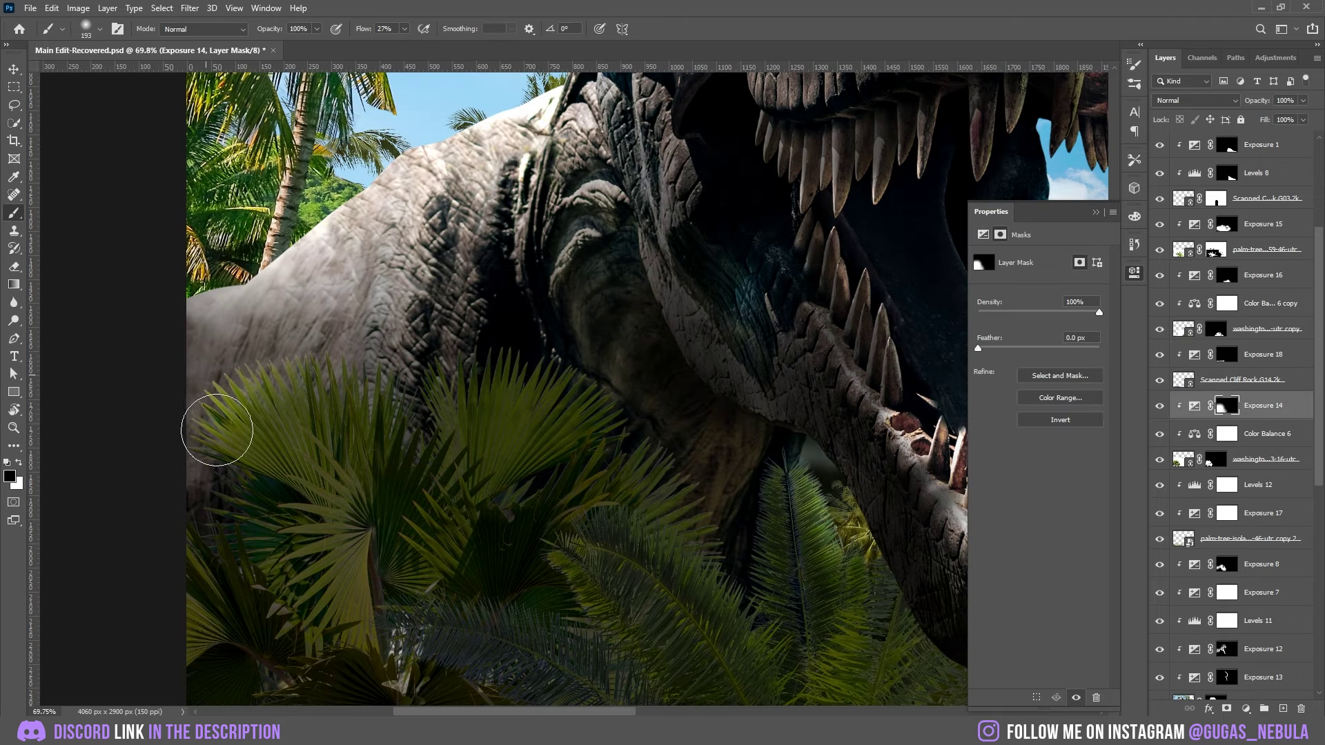
drag(217, 430, 152, 425)
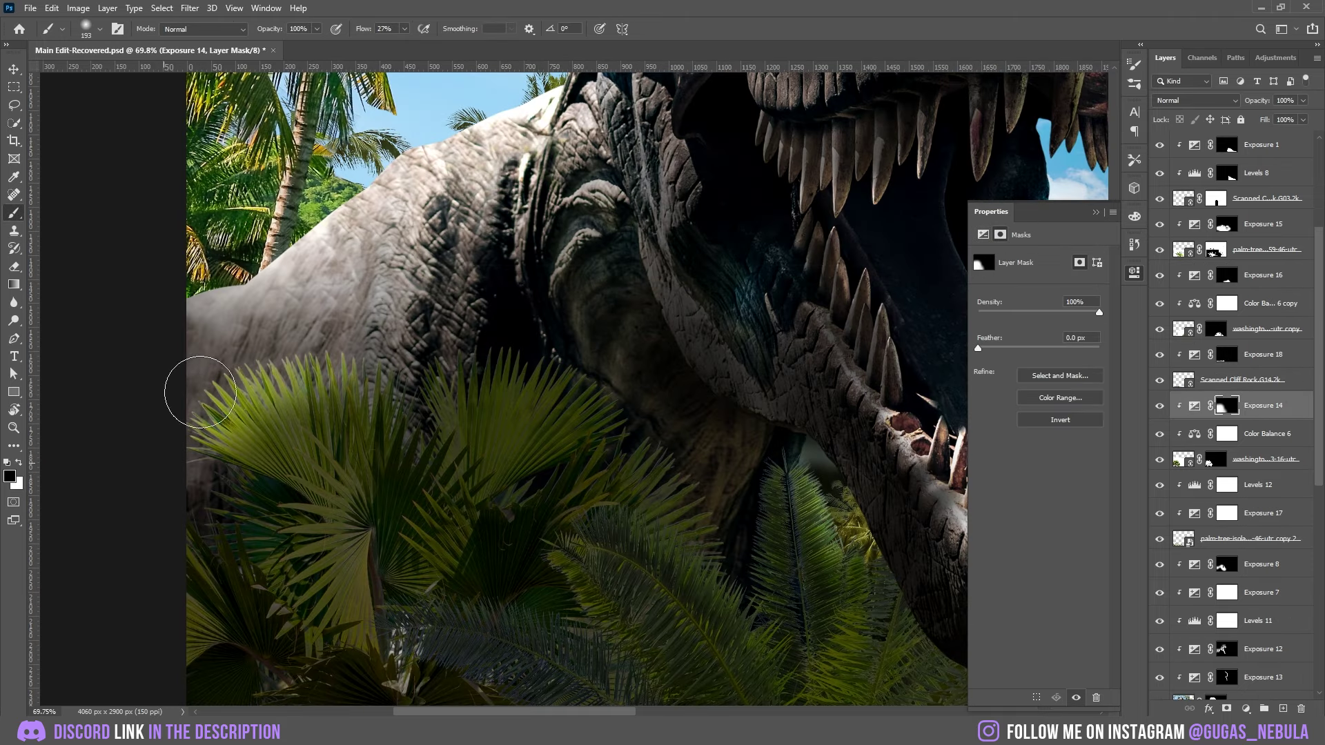
mouse_move(260, 512)
mouse_down()
mouse_move(219, 497)
mouse_move(197, 566)
mouse_up()
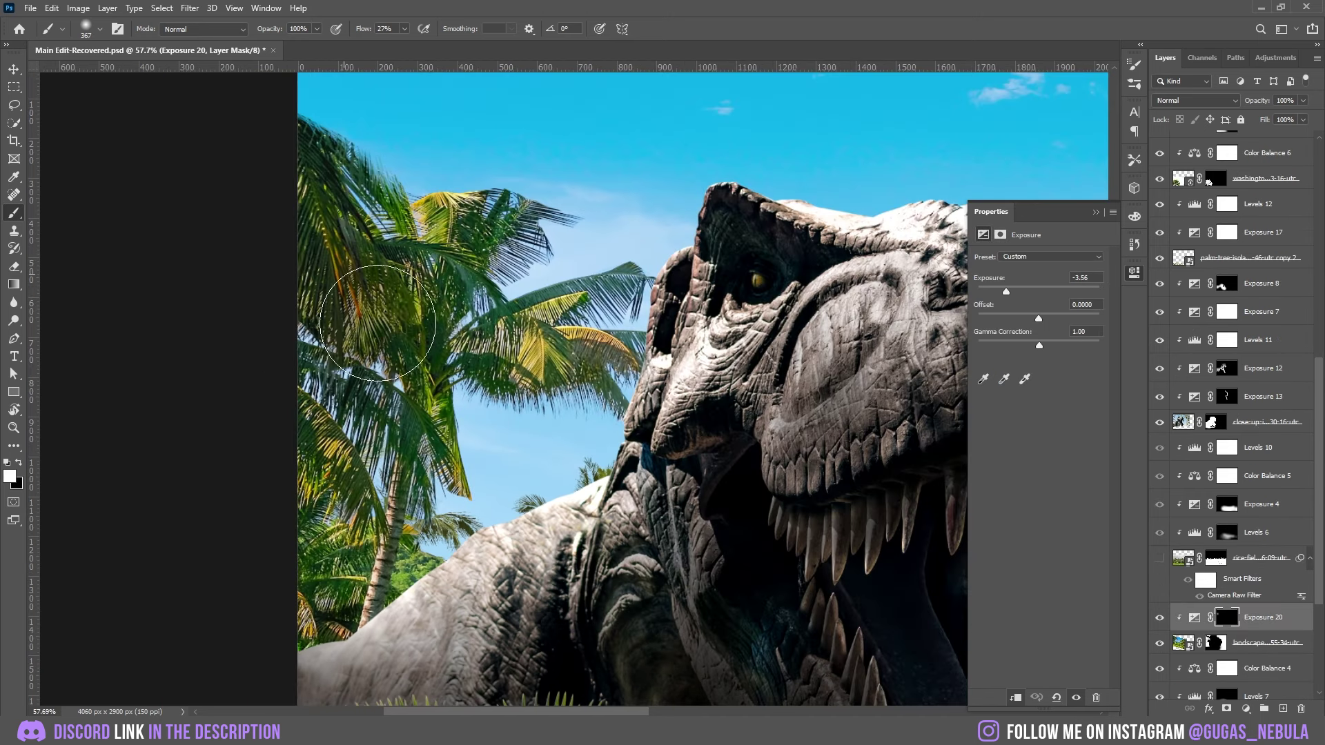
drag(372, 304, 403, 387)
drag(293, 479, 320, 495)
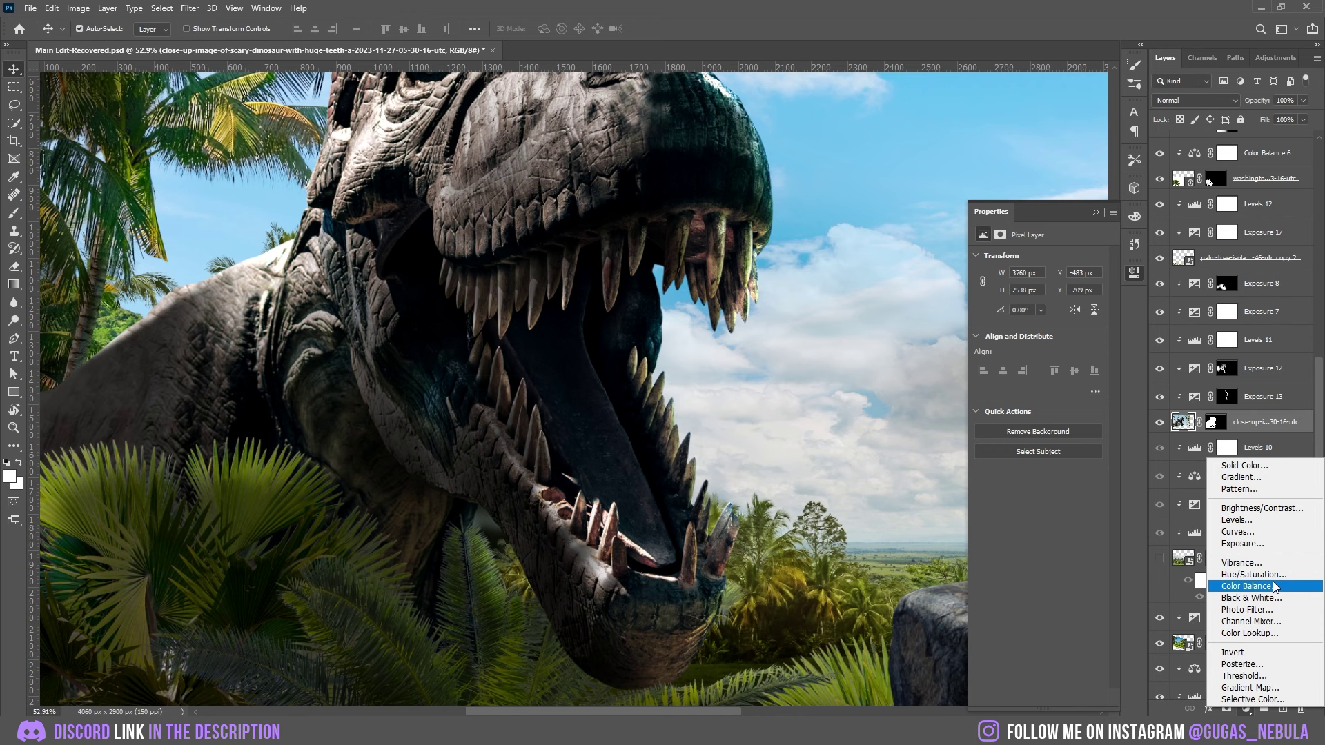
Add a Hue/Saturation adjustment to the T-rex with Saturation -75 and Lightness -14
click(1243, 582)
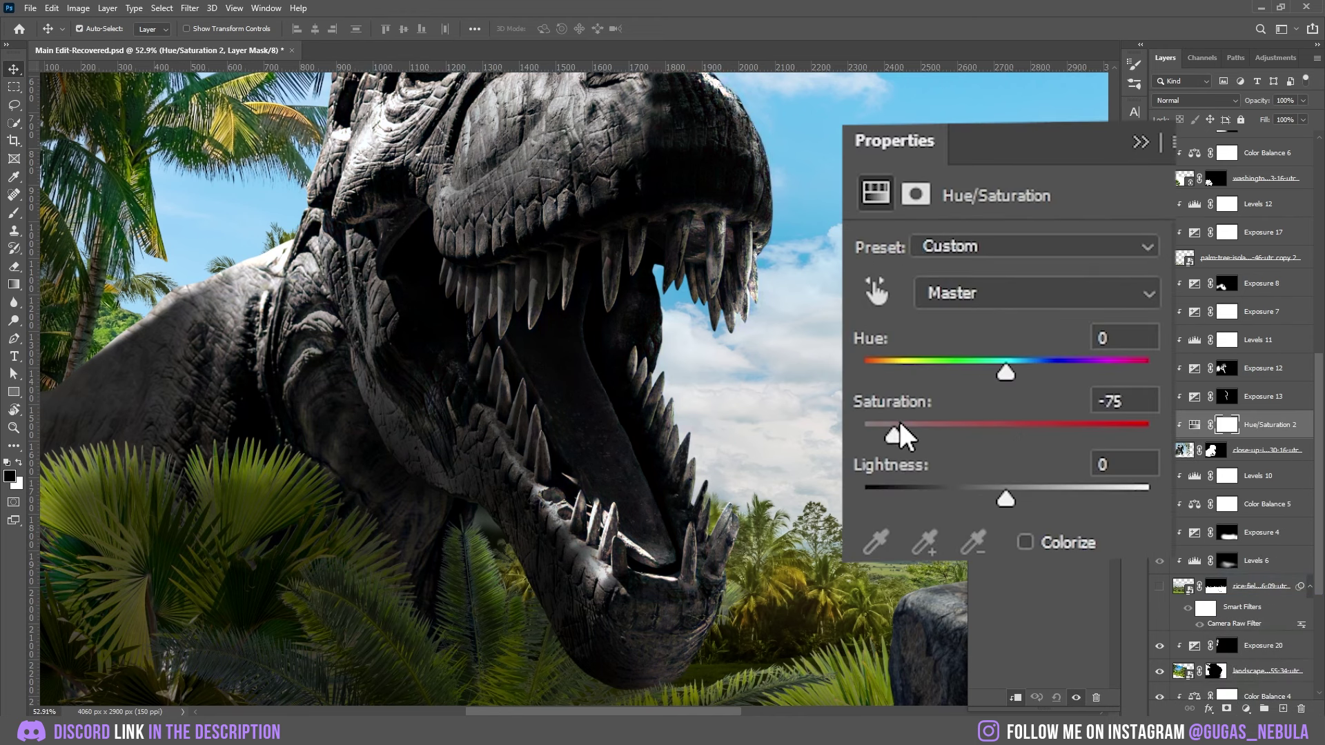
drag(1037, 366, 1030, 364)
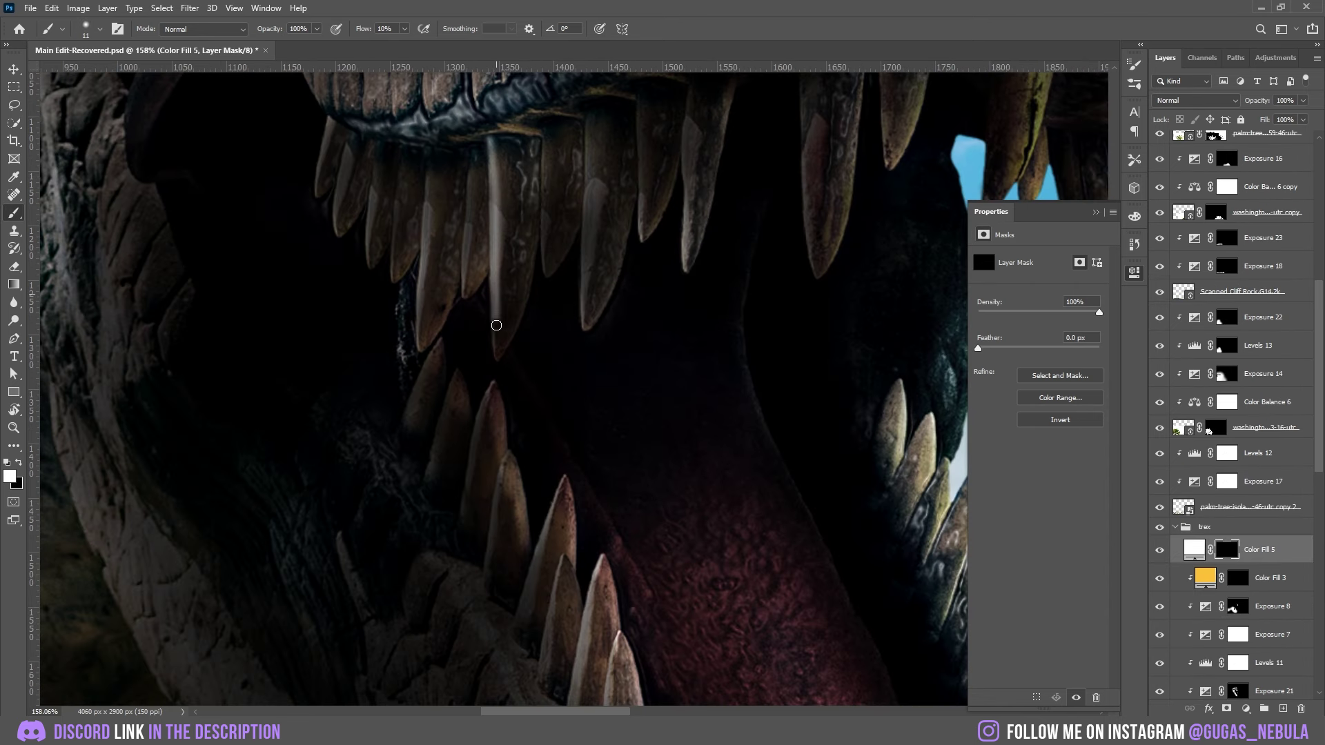
With a small brush on the Color Fill 5 mask, paint two faint saliva strands reaching the upper teeth
key(bracketleft)
scroll(495, 357, up, 3)
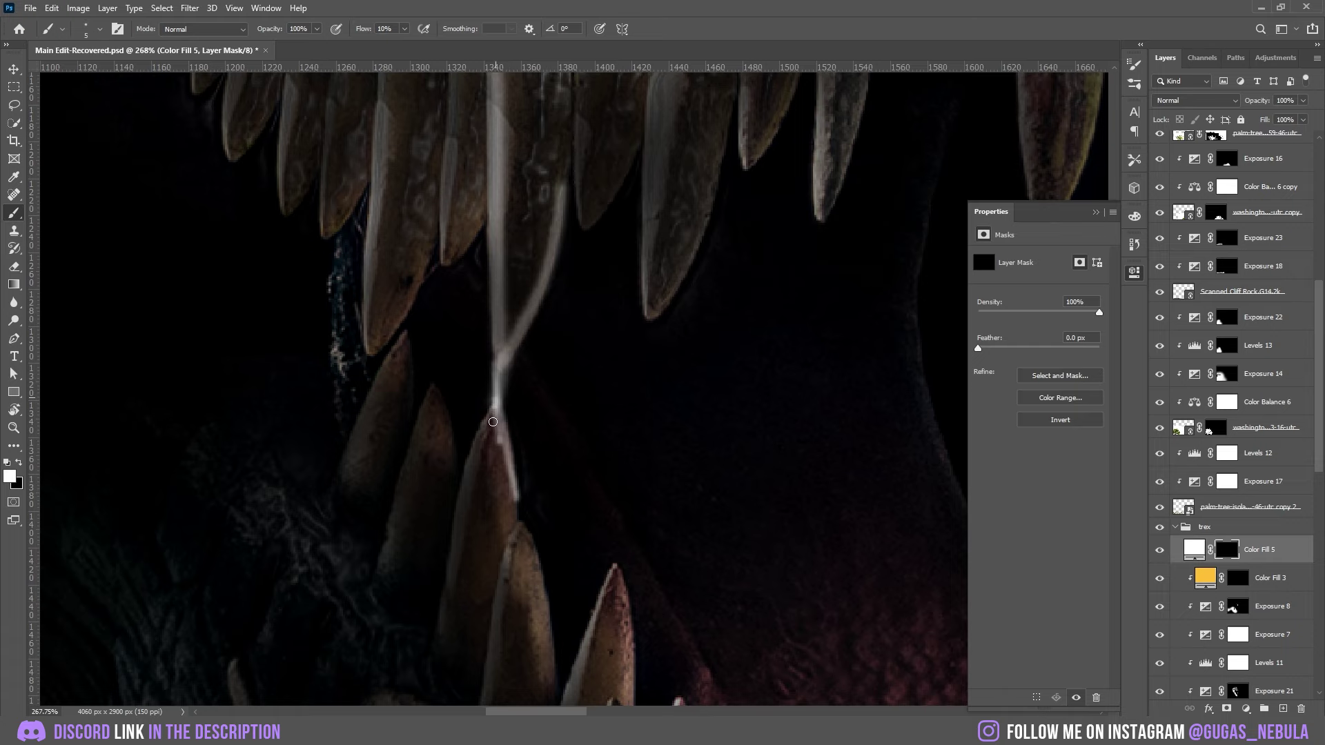
scroll(483, 427, down, 3)
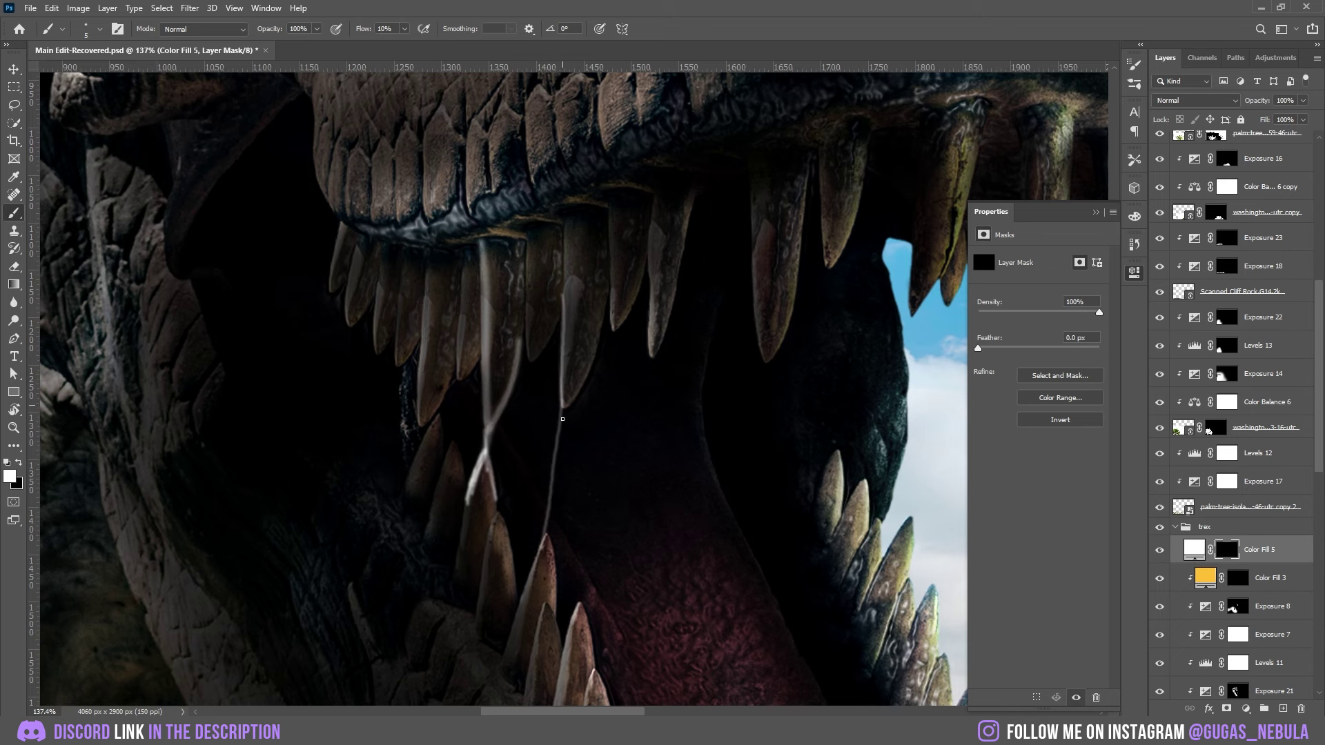
key(bracketleft)
scroll(478, 121, up, 2)
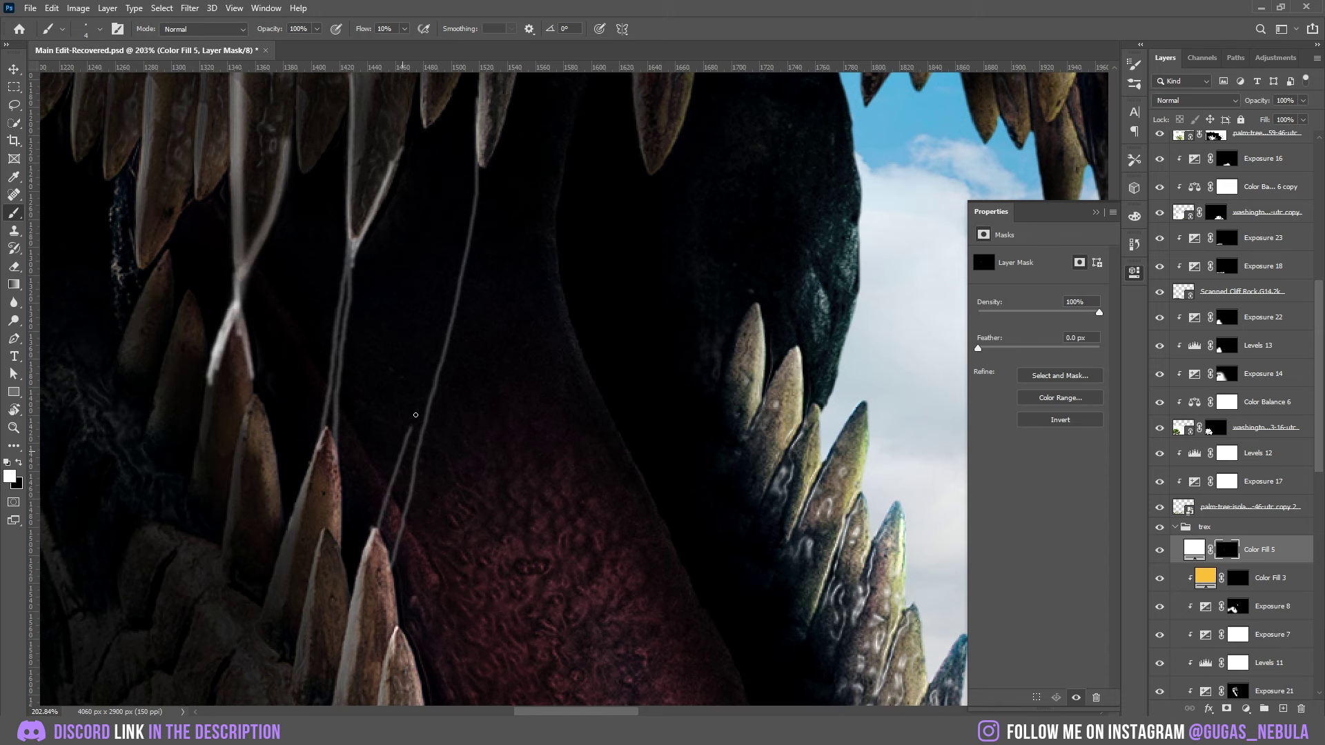
drag(416, 415, 450, 329)
scroll(449, 329, down, 2)
key(bracketright)
key(bracketright)
key(bracketright)
key(bracketright)
drag(590, 217, 536, 365)
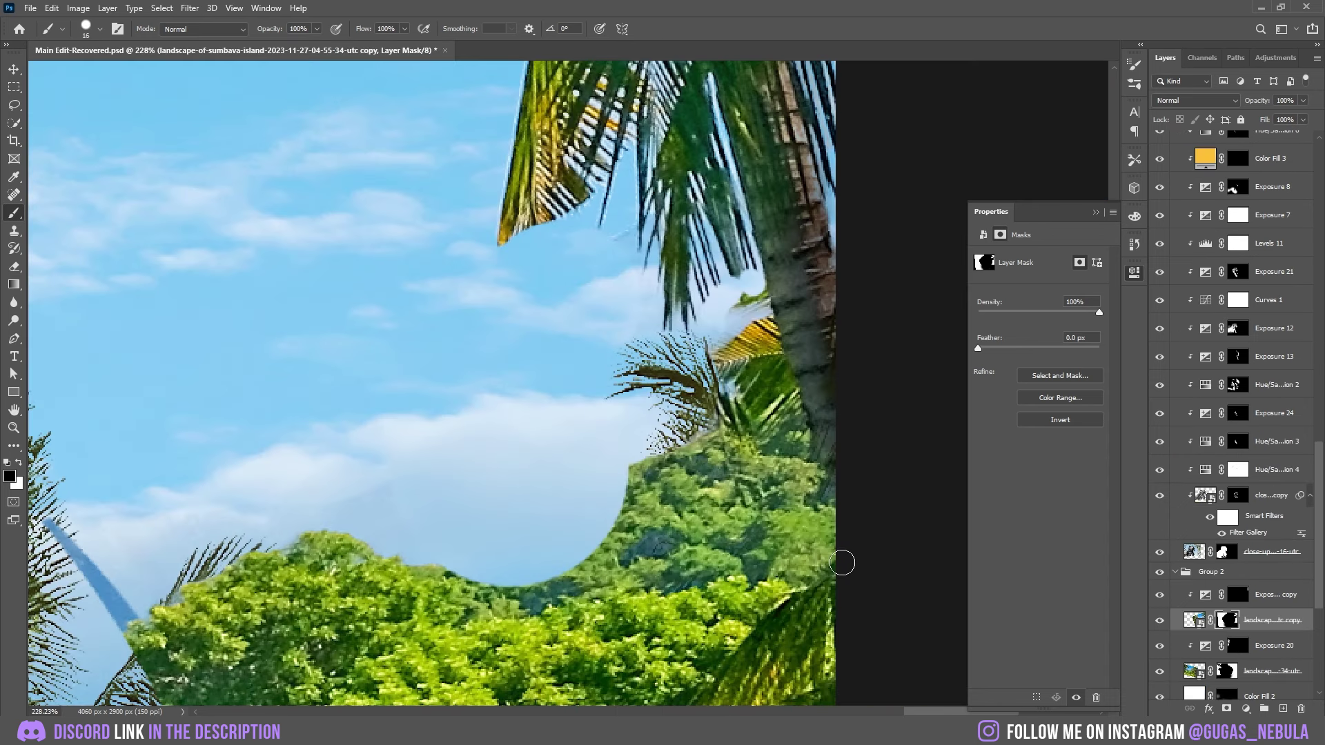
Mask the landscape copy's palms to reveal green landscape below, then rotate a layer about ten degrees
mouse_move(839, 564)
mouse_down()
mouse_move(665, 473)
mouse_move(776, 569)
mouse_up()
scroll(776, 569, down, 3)
mouse_move(566, 538)
mouse_down()
mouse_move(691, 546)
mouse_move(759, 586)
mouse_up()
scroll(759, 587, down, 3)
key(bracketright)
key(bracketright)
key(bracketright)
key(bracketright)
key(bracketright)
scroll(428, 296, down, 3)
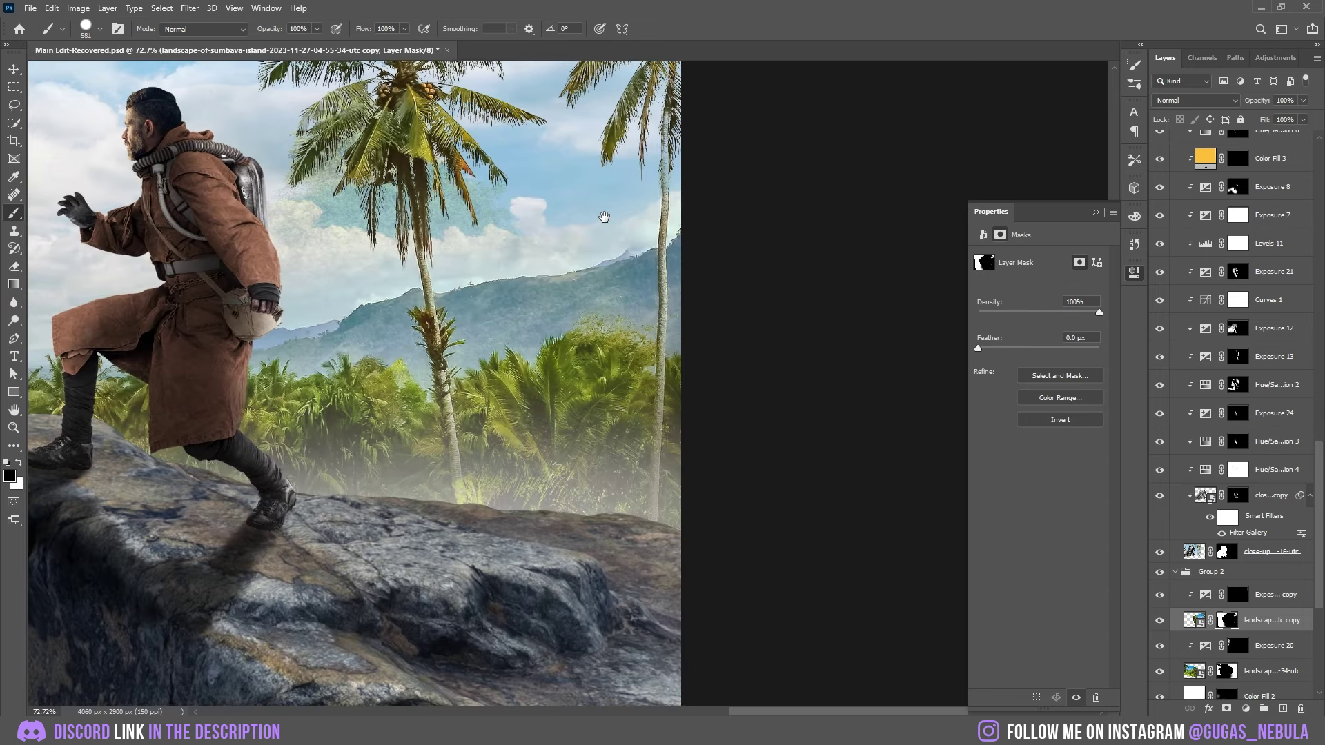
scroll(670, 368, down, 1)
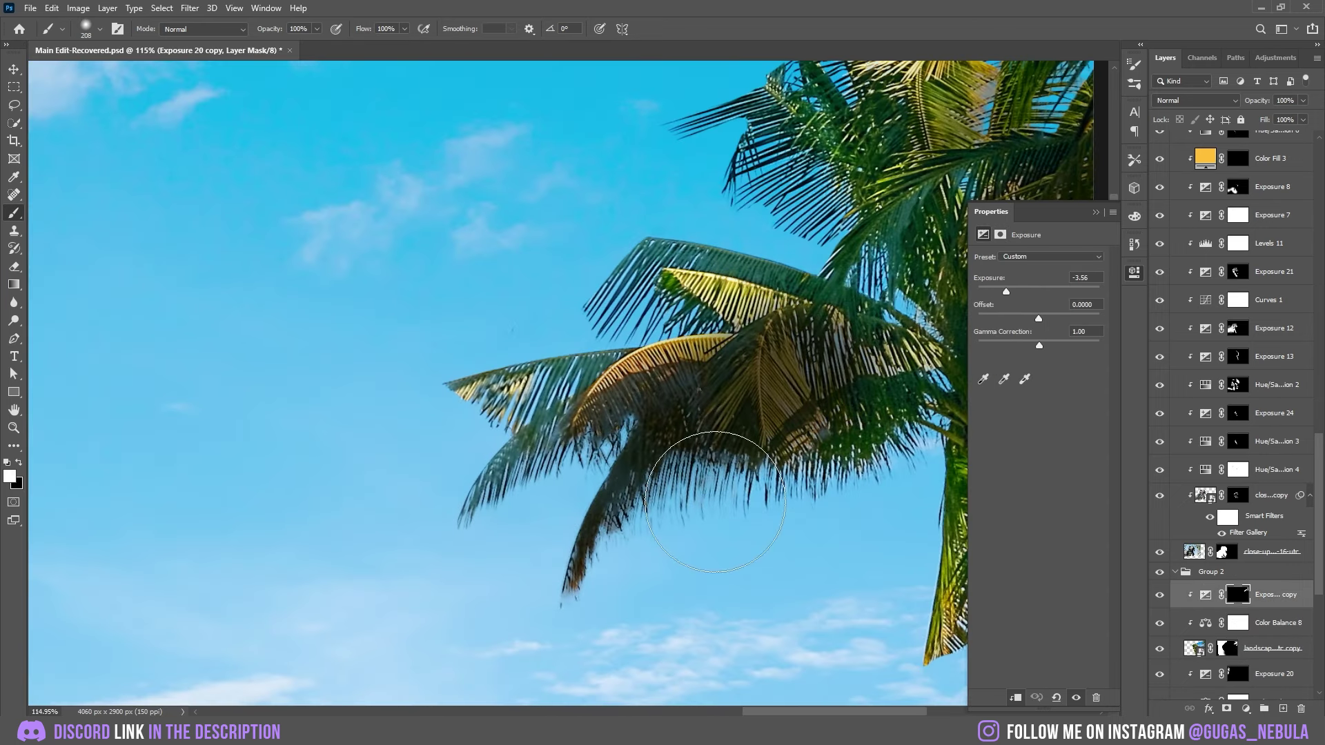
scroll(711, 476, down, 1)
scroll(759, 220, up, 2)
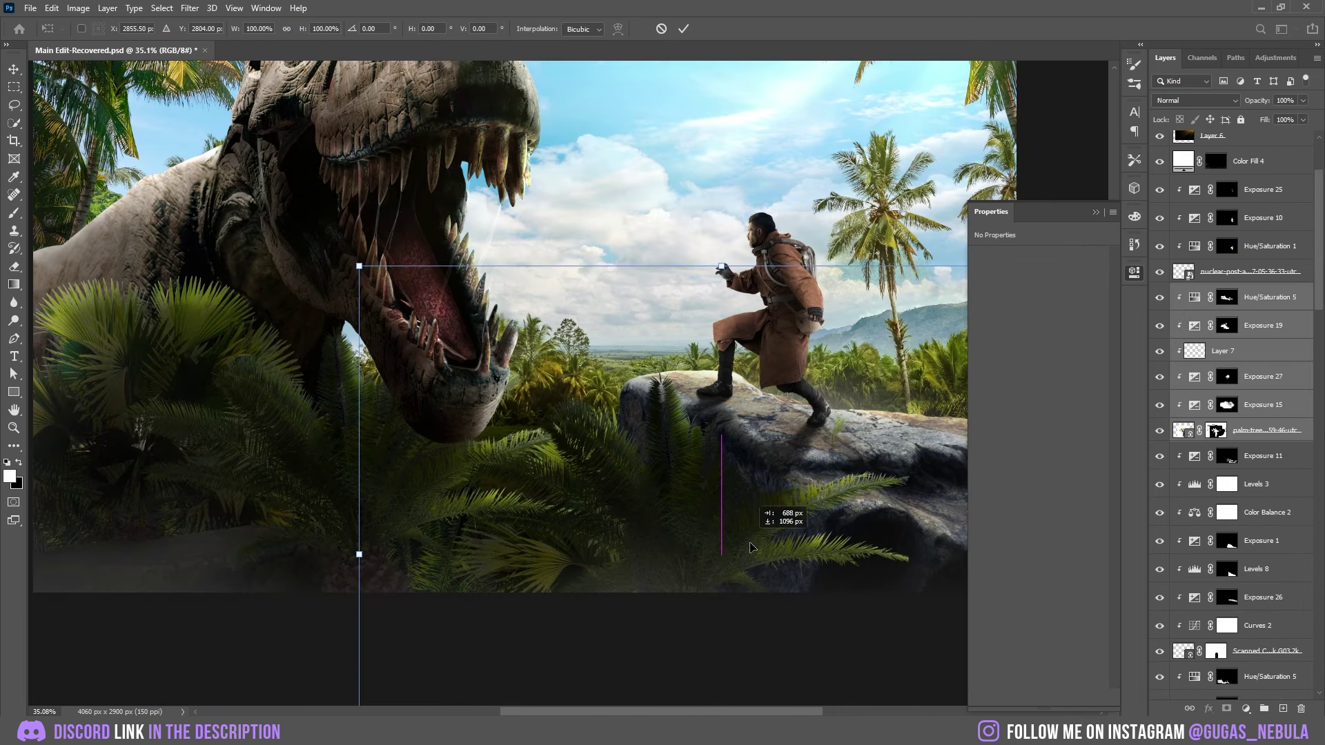
drag(785, 518, 567, 253)
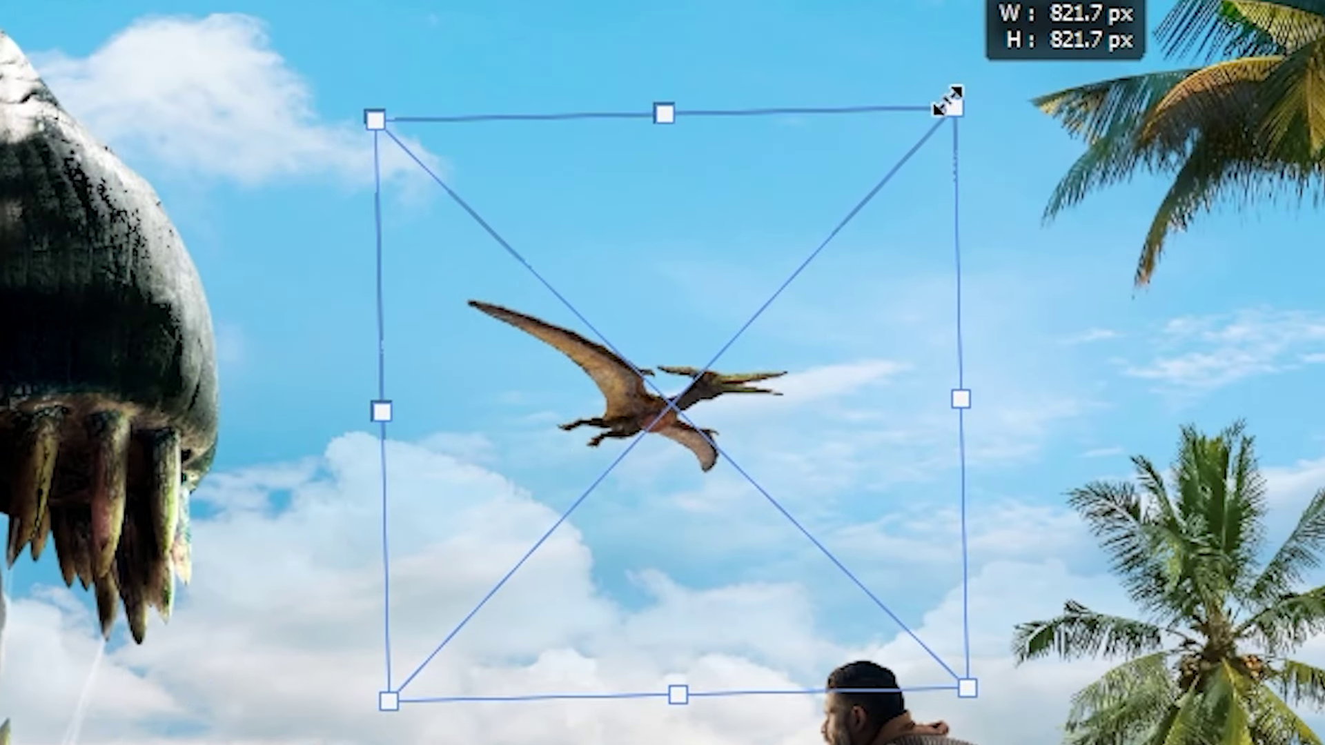
Shrink the pterodactyl to about 780 px and brighten its wing edges, beak and neck
key(ctrl+0)
mouse_move(684, 297)
mouse_down()
mouse_move(637, 316)
mouse_move(751, 312)
mouse_up()
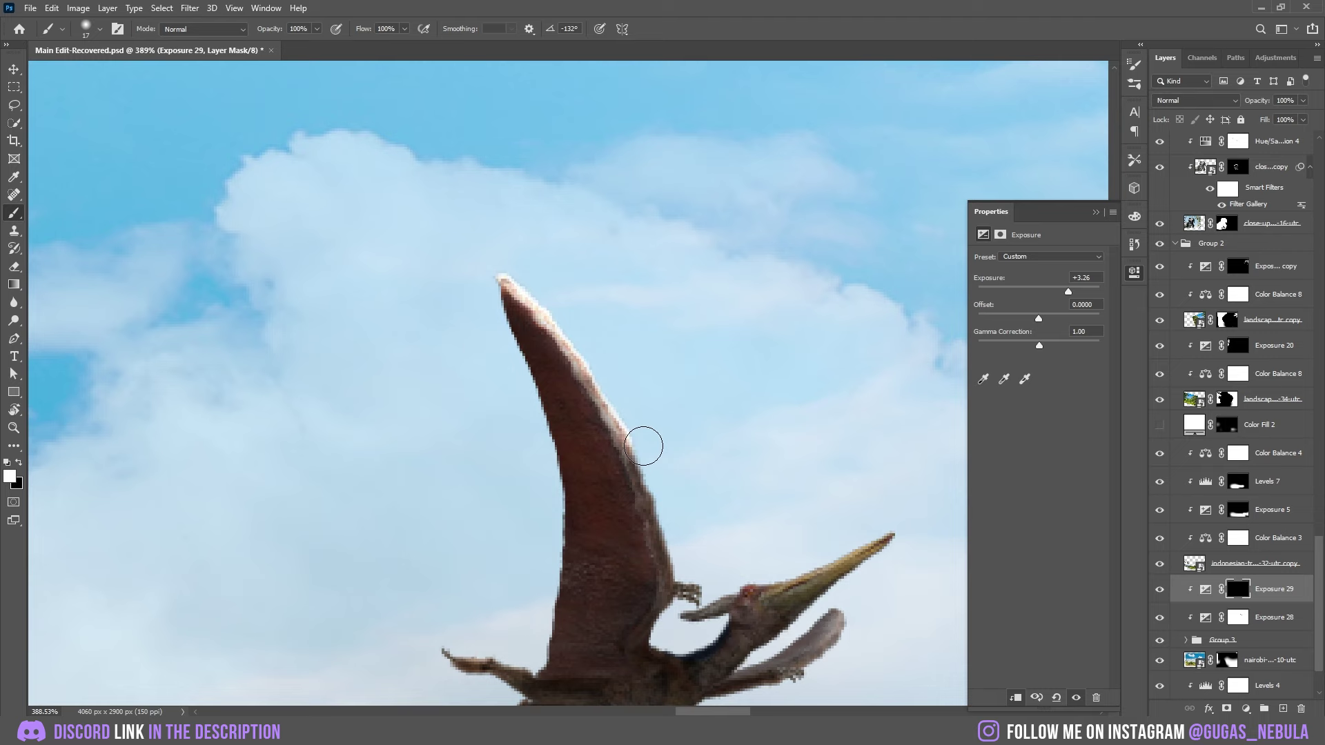
drag(643, 447, 680, 547)
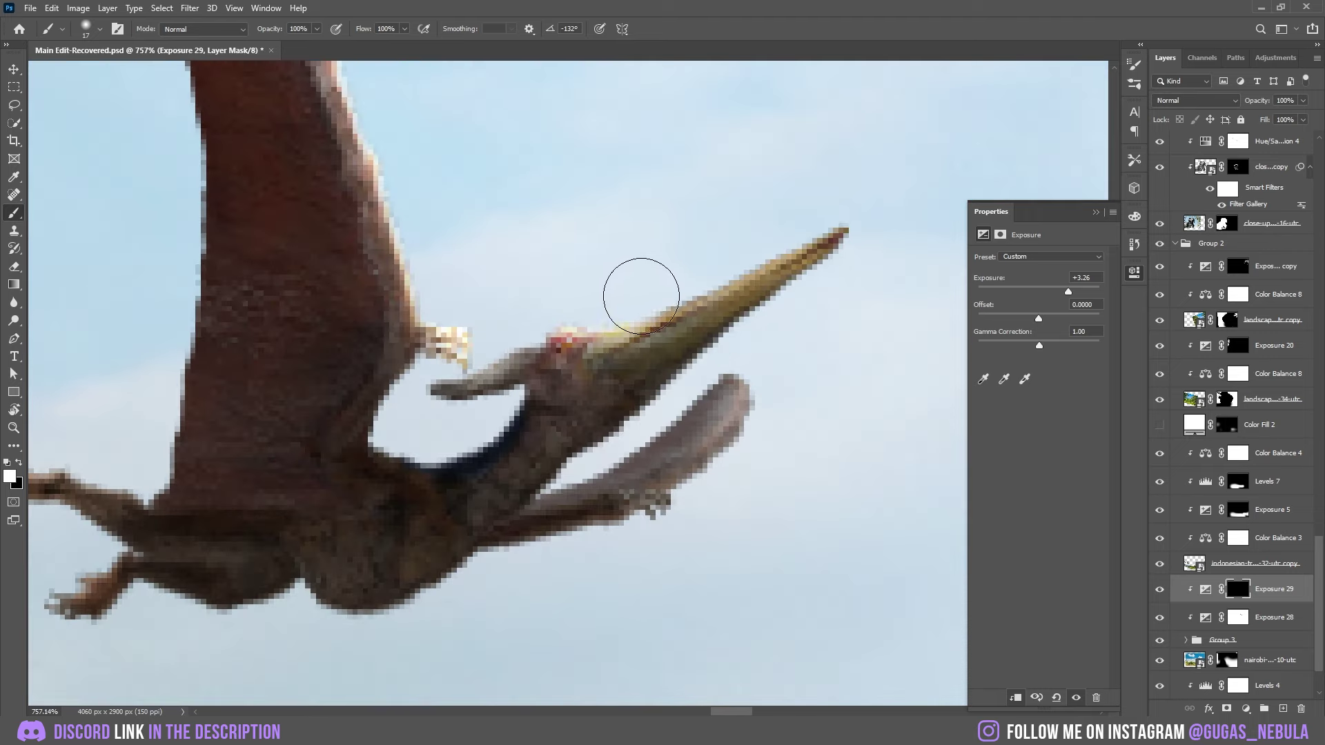
drag(642, 289, 798, 216)
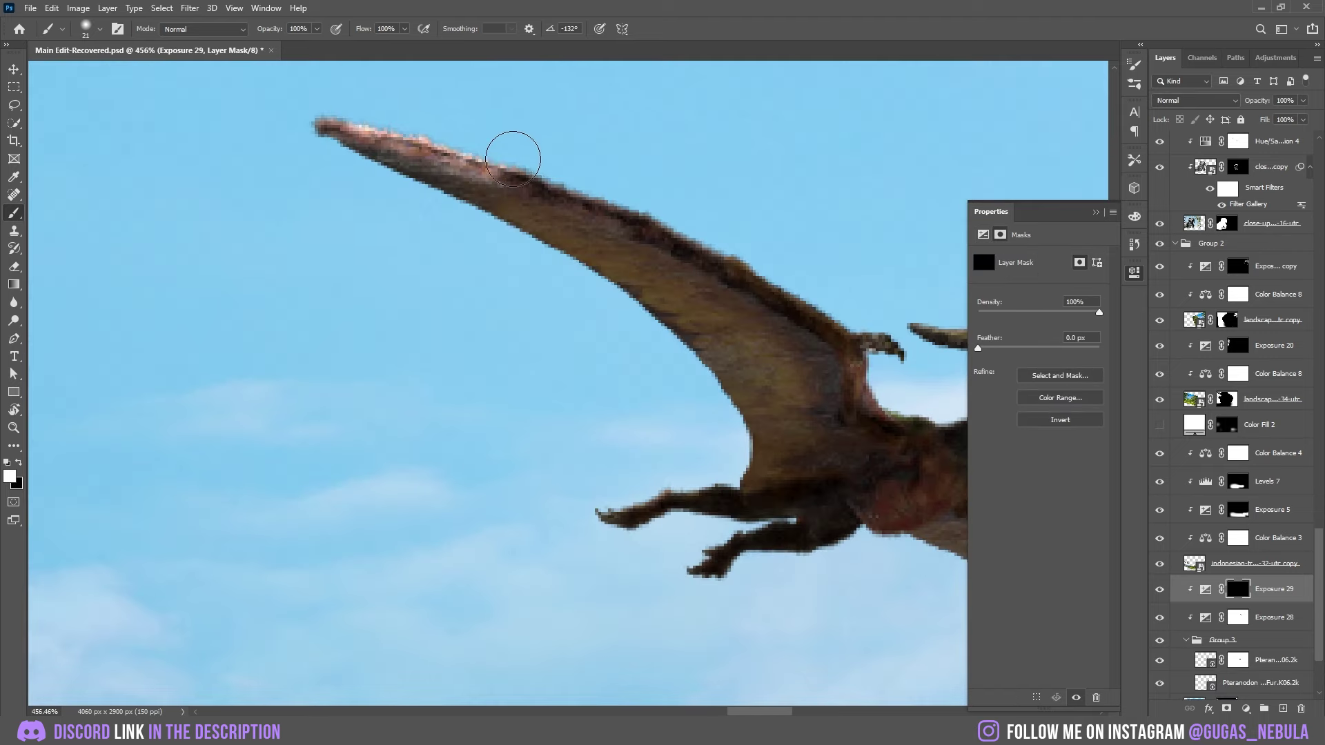
mouse_move(513, 158)
mouse_down()
mouse_move(663, 209)
mouse_move(840, 296)
mouse_up()
drag(497, 121, 800, 129)
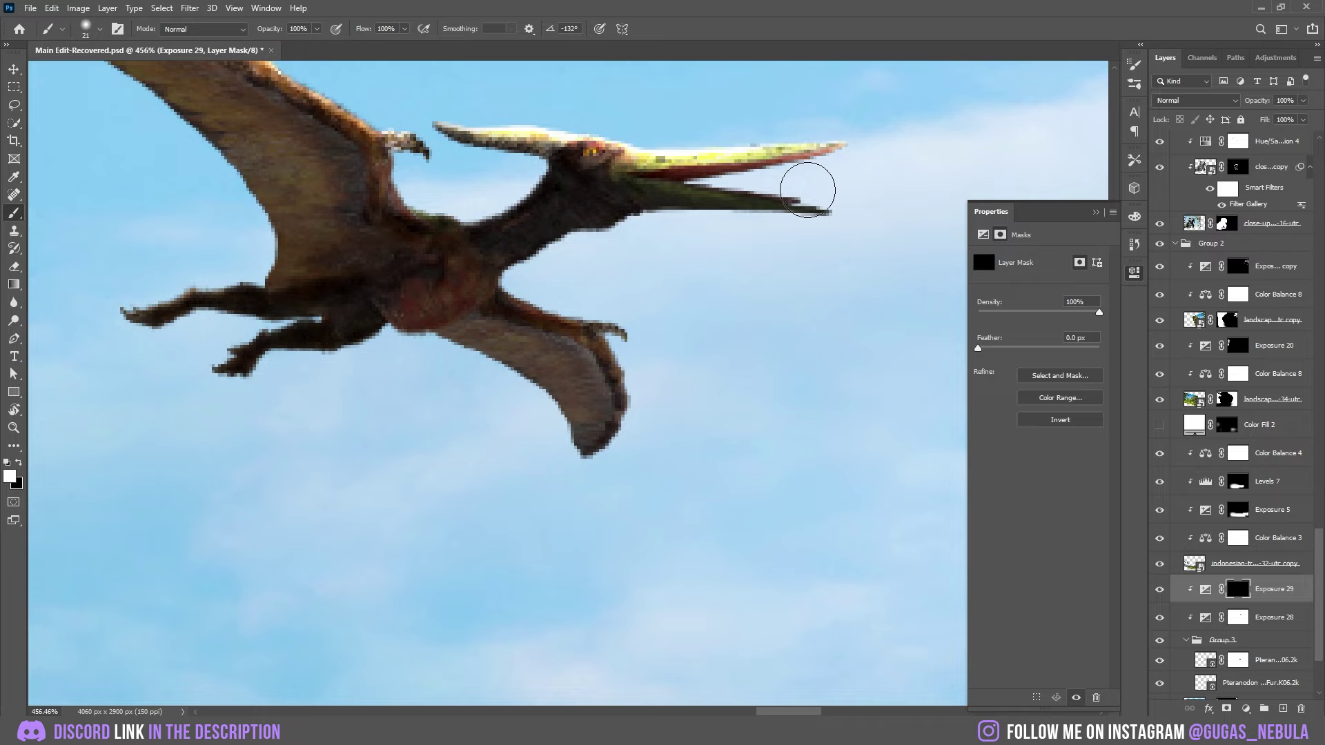
drag(787, 190, 759, 195)
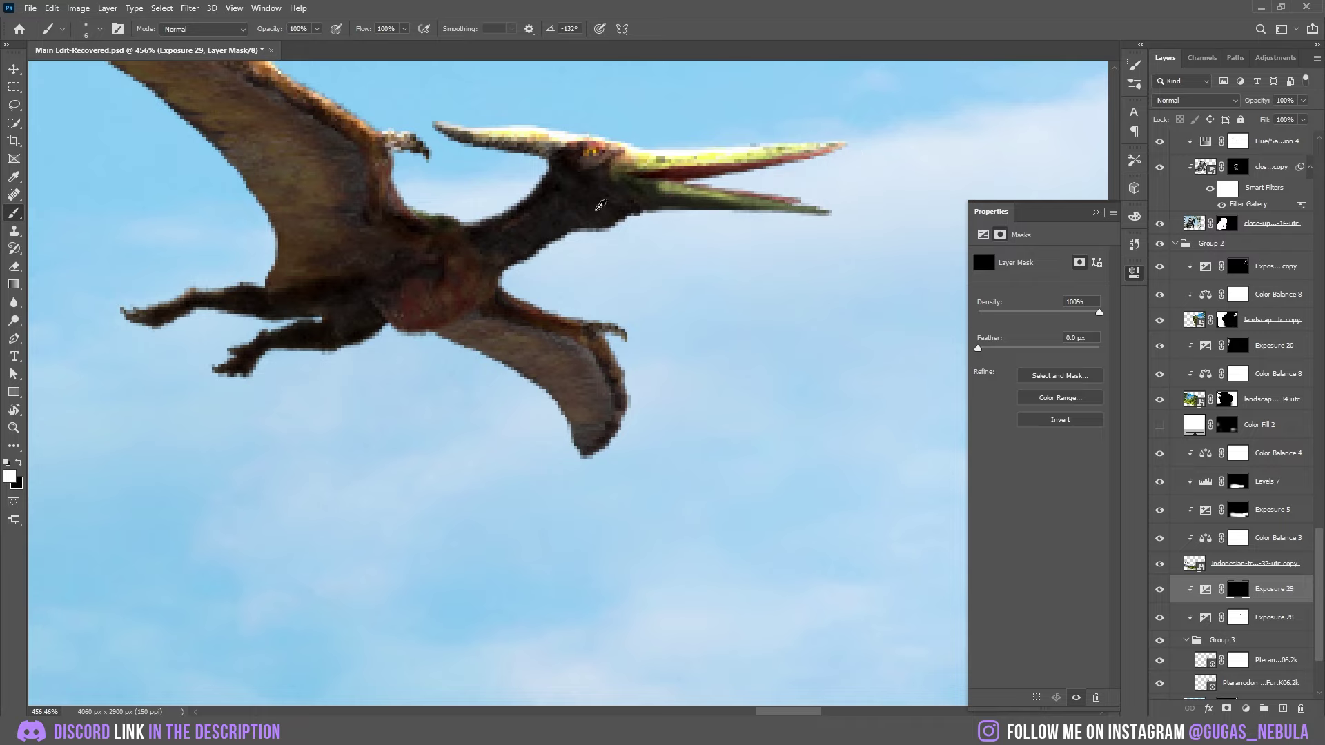
mouse_move(601, 205)
mouse_down()
mouse_move(523, 294)
mouse_move(572, 312)
mouse_up()
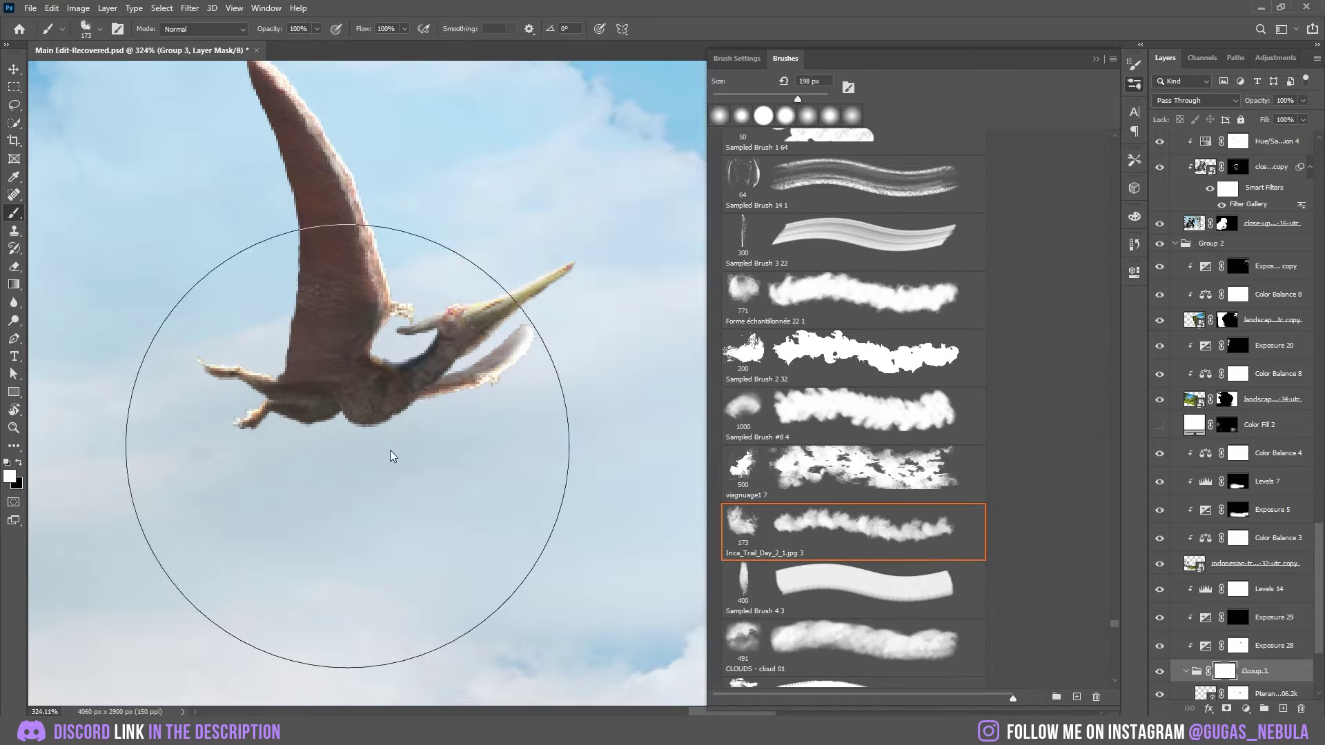
Stamp a large cloud brush on the group mask to fog the pterodactyl's body with haze
key(bracketright)
key(bracketright)
key(bracketright)
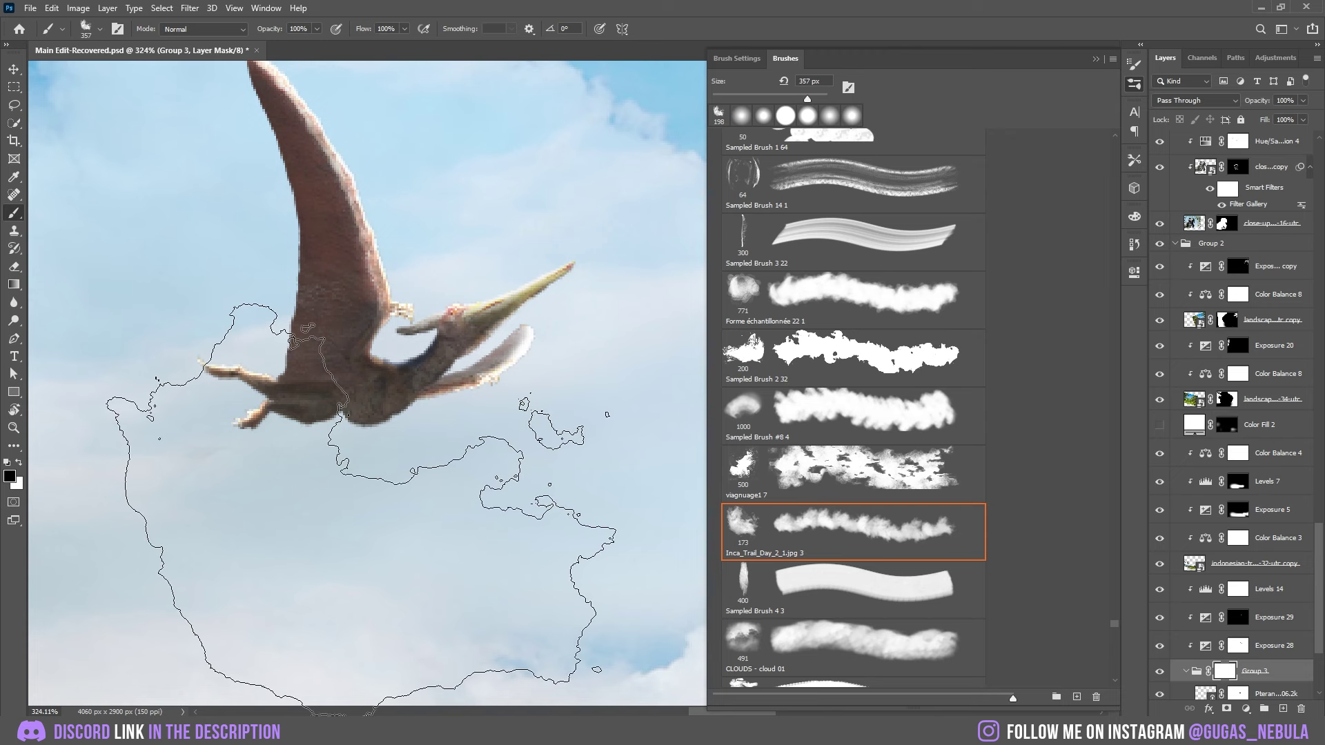
click(386, 552)
scroll(432, 520, down, 10)
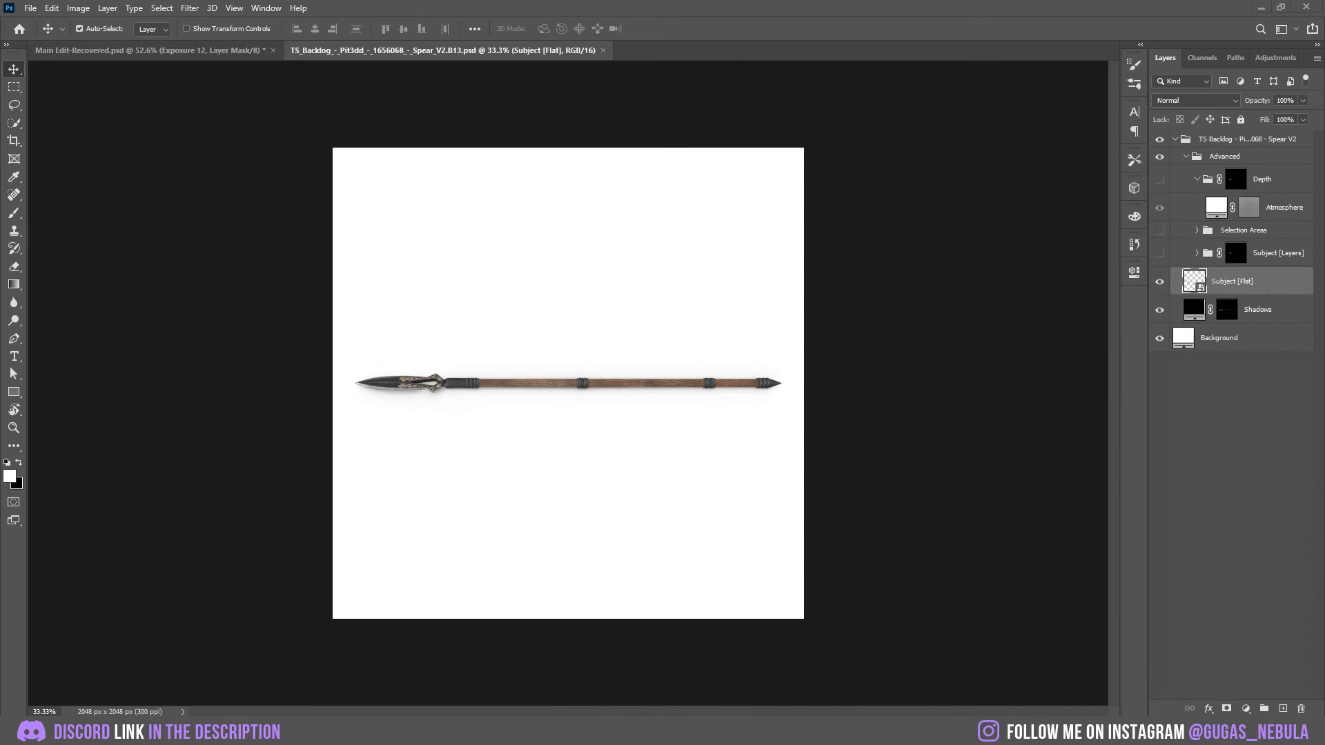
Position the Spear V2 layer so the spear sits in the hunter's hand
scroll(644, 373, up, 5)
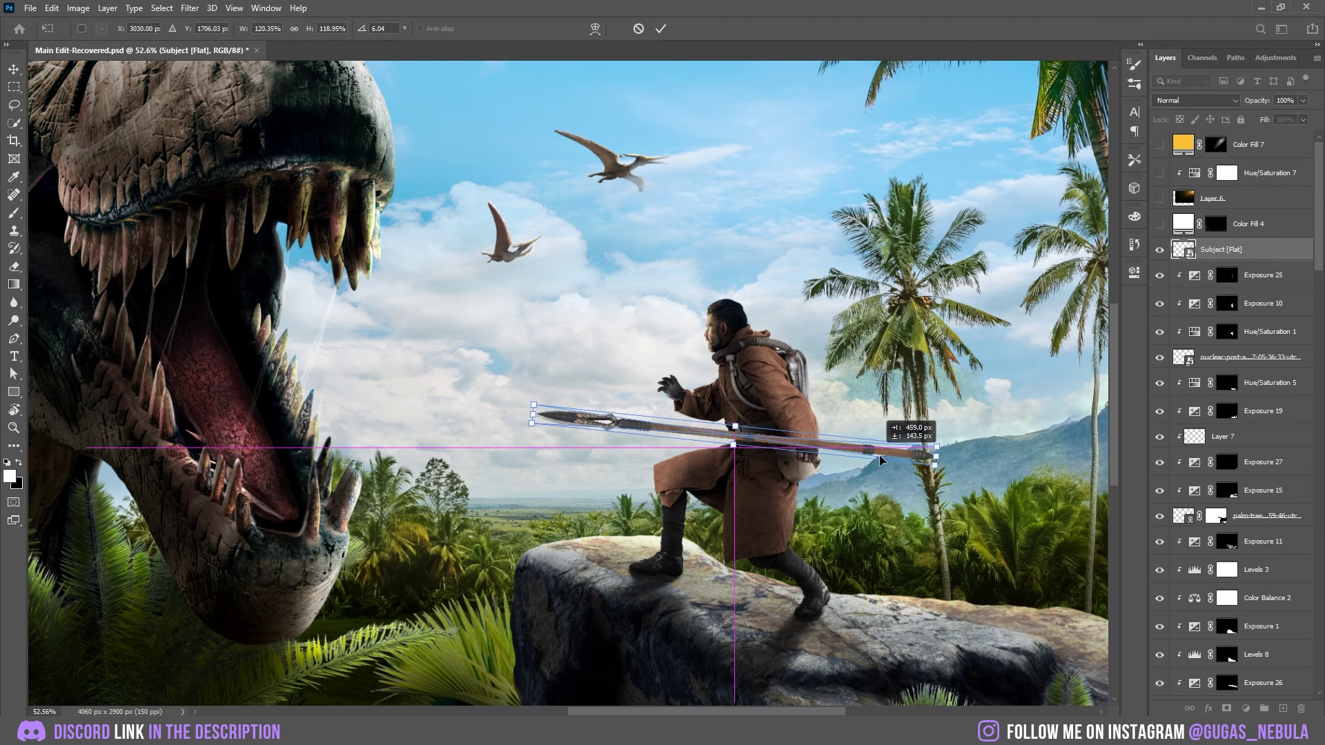
drag(877, 459, 951, 482)
scroll(951, 482, up, 5)
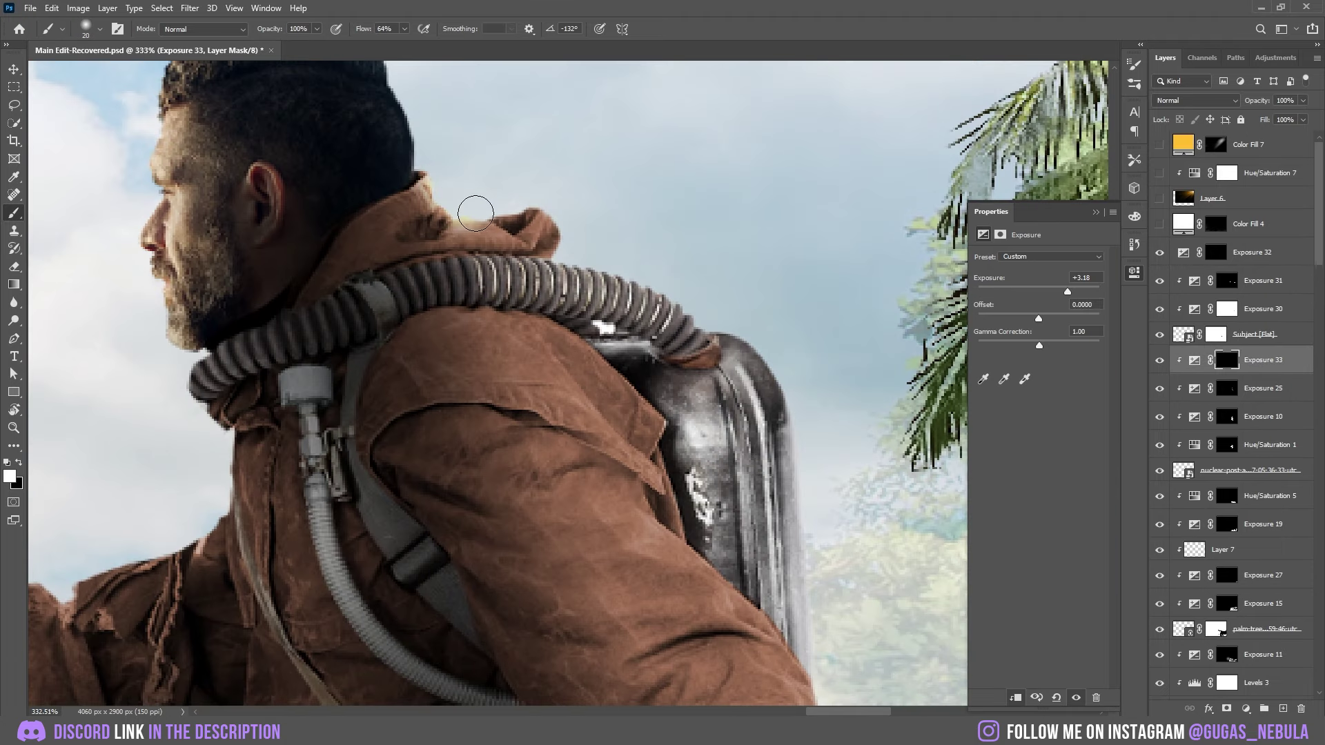
Rim-light the soldier's hose, shoulder, arm and hat edge on the Exposure 33 mask
drag(476, 213, 664, 298)
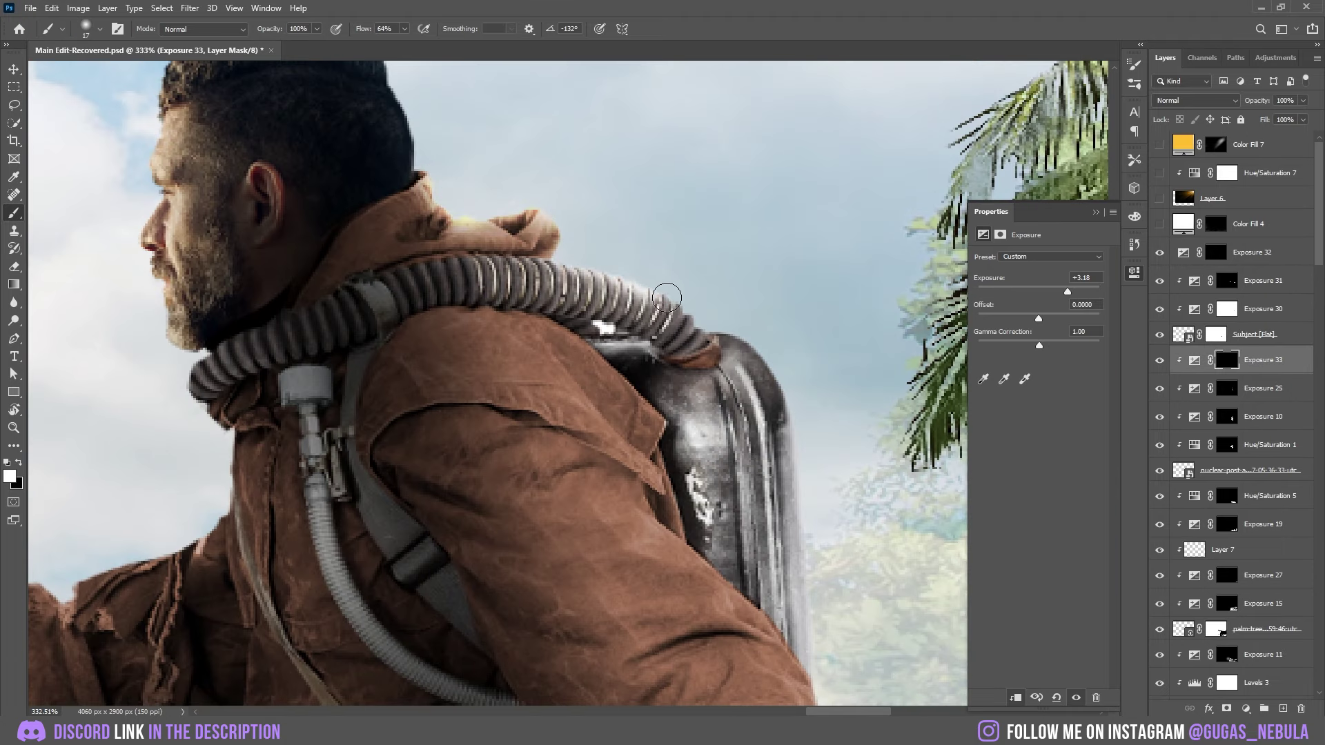
drag(664, 298, 704, 325)
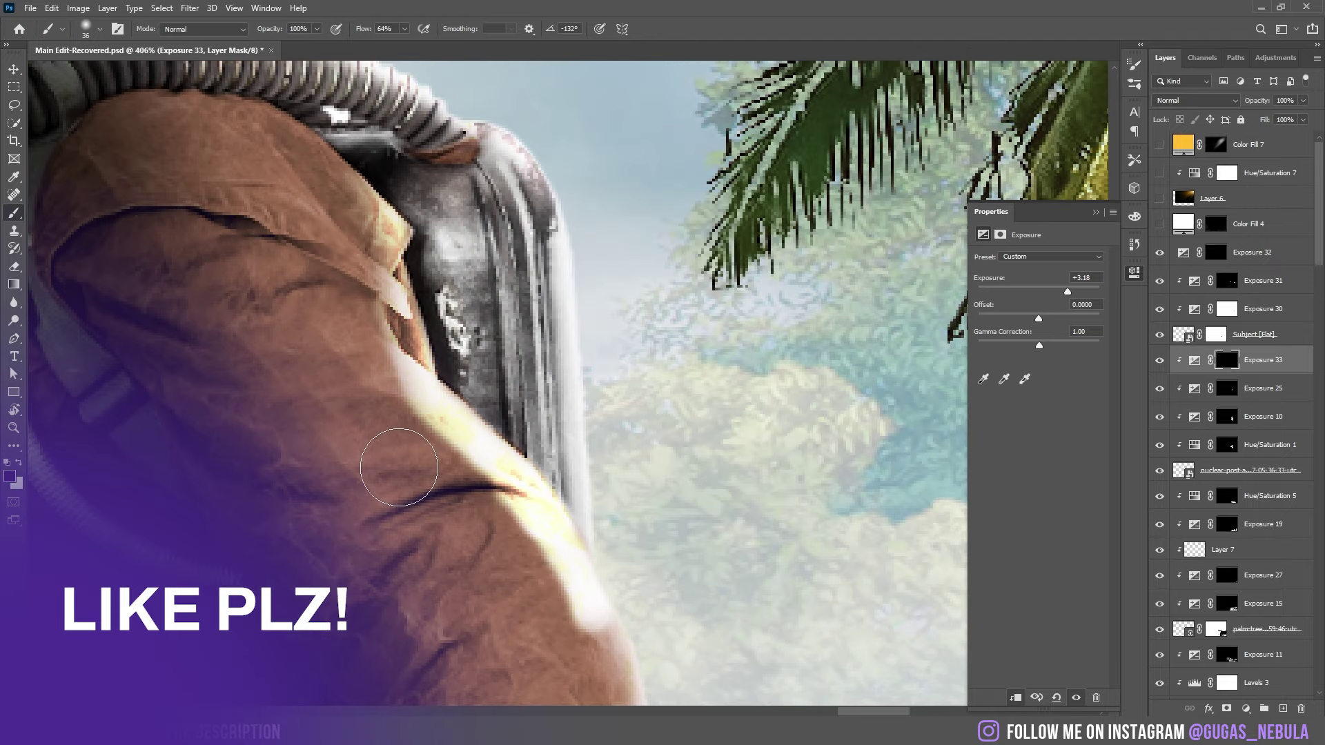
drag(399, 467, 421, 442)
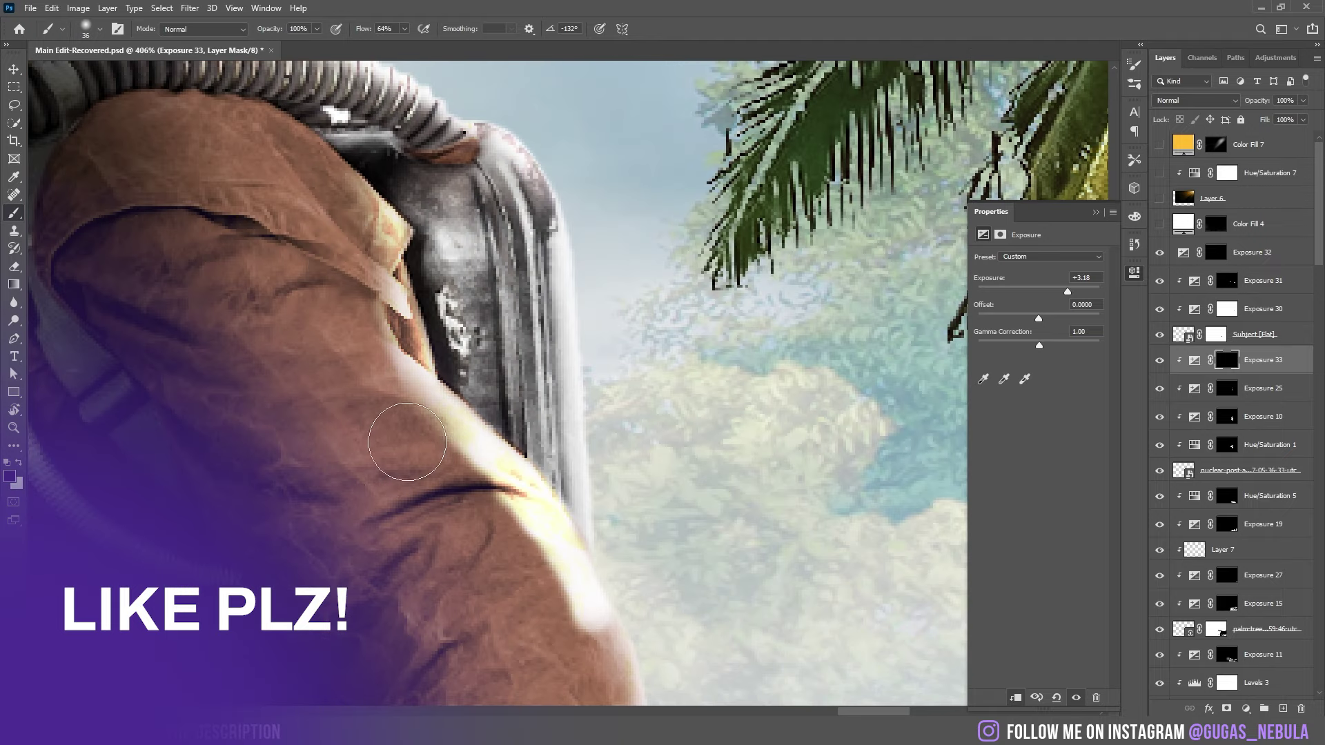
mouse_move(444, 577)
mouse_down()
mouse_move(525, 622)
mouse_move(427, 597)
mouse_up()
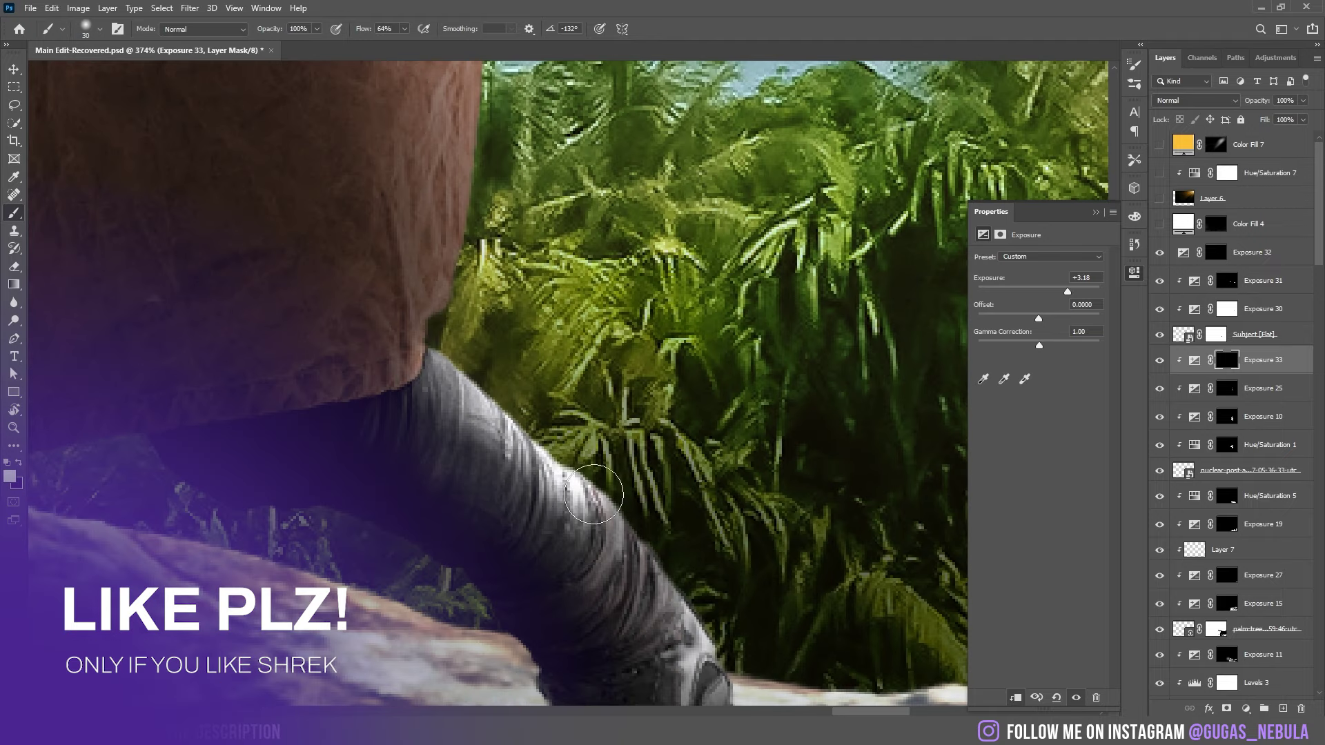
mouse_move(593, 497)
mouse_down()
mouse_move(640, 528)
mouse_move(725, 635)
mouse_up()
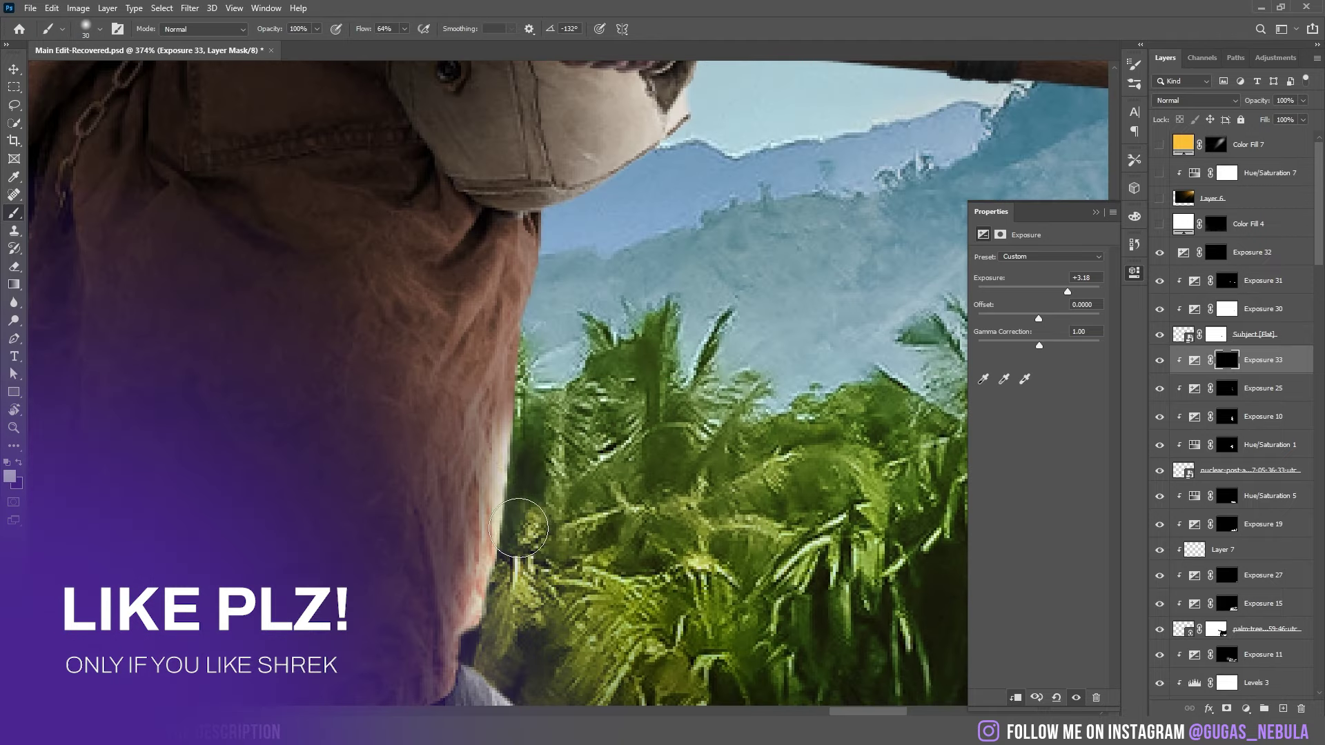
drag(510, 552, 530, 349)
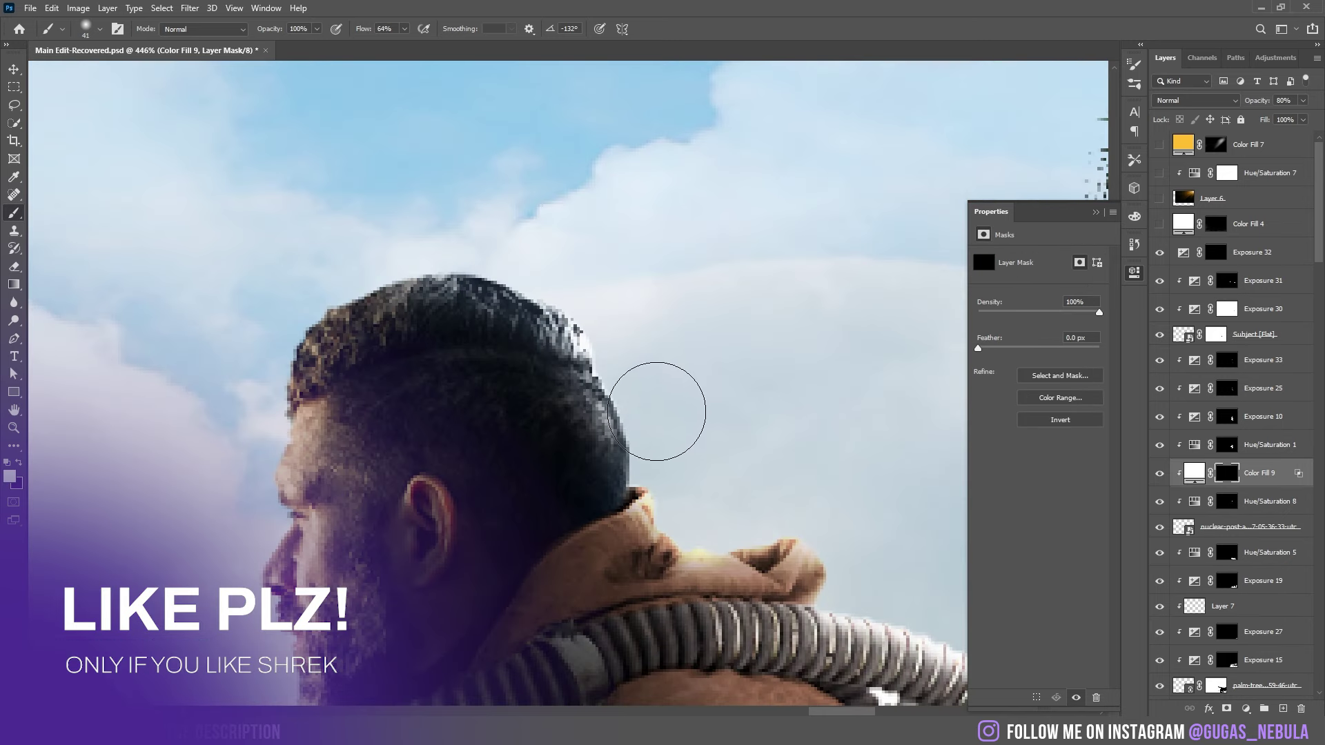
drag(621, 311, 590, 259)
drag(845, 531, 676, 296)
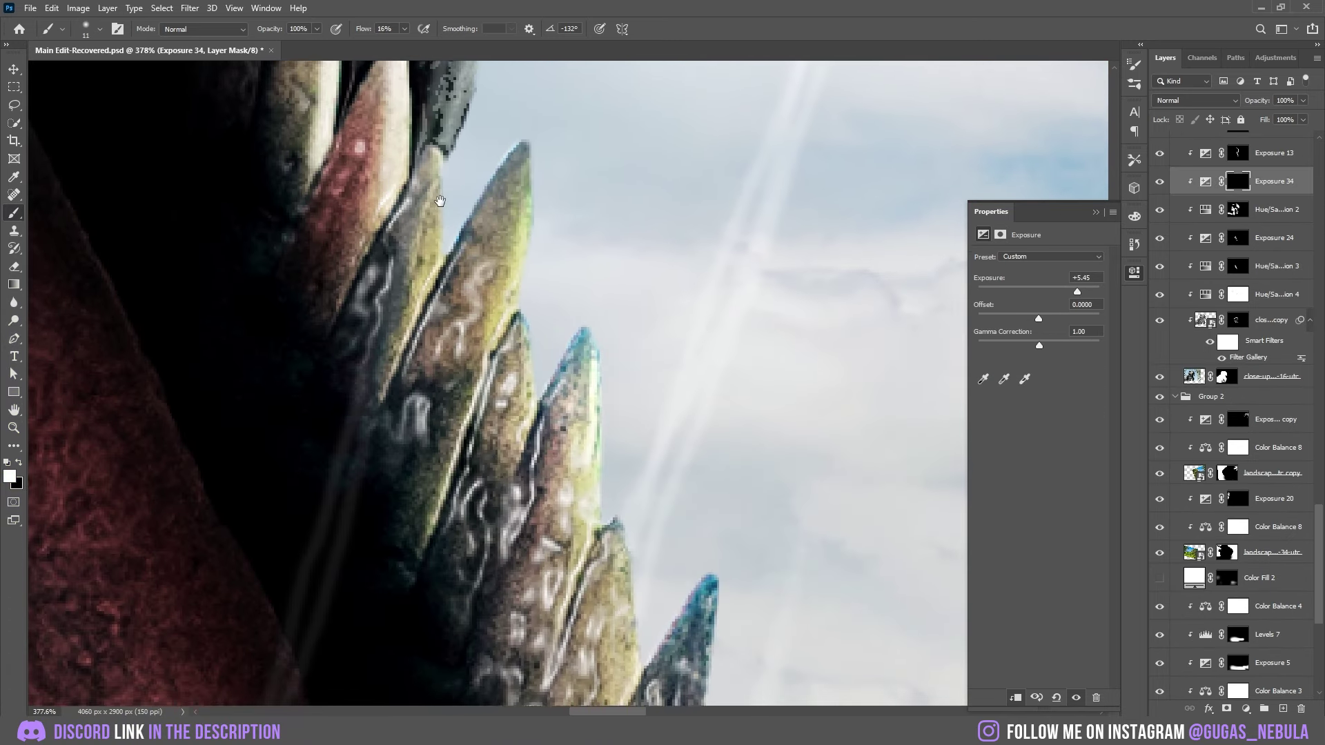
Brighten the T-rex's tooth edges and tips by painting the Exposure 34 mask
drag(539, 118, 511, 221)
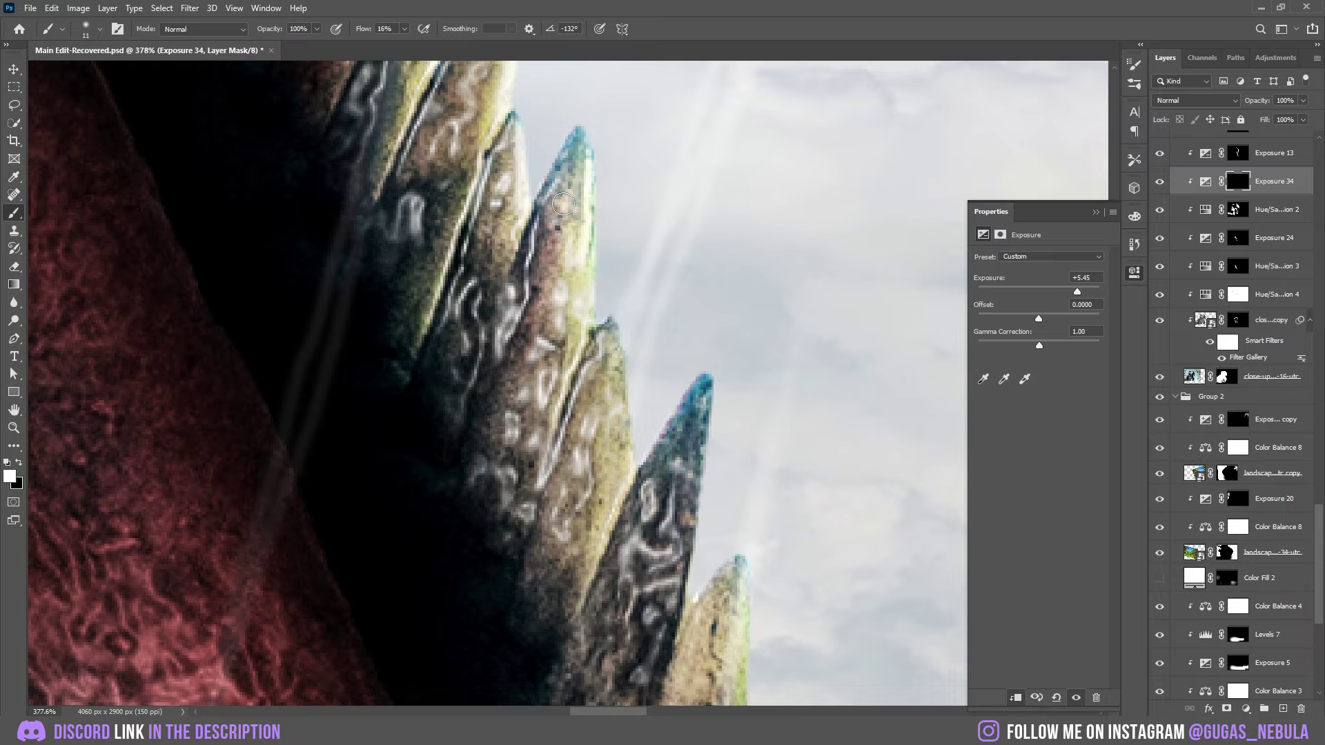
drag(587, 128, 627, 423)
mouse_move(618, 87)
mouse_down()
mouse_move(607, 245)
mouse_move(655, 428)
mouse_up()
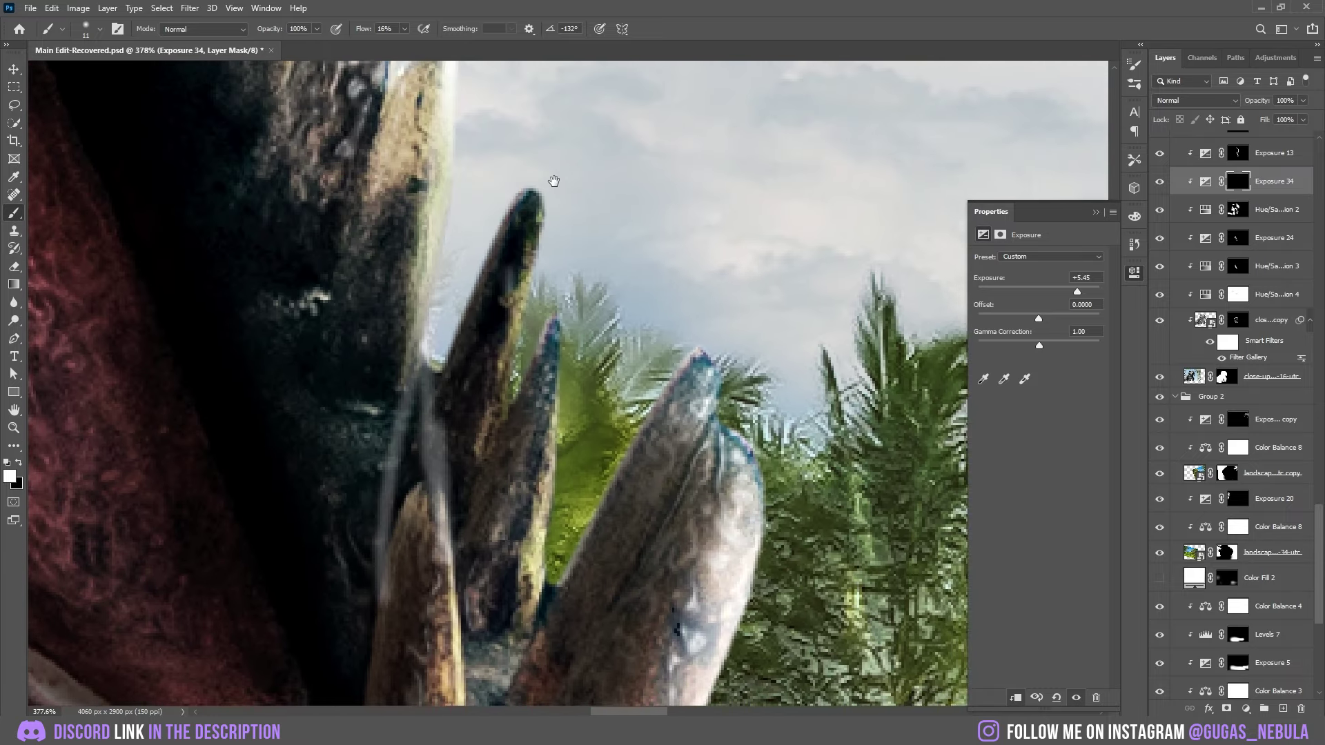
drag(528, 252, 482, 438)
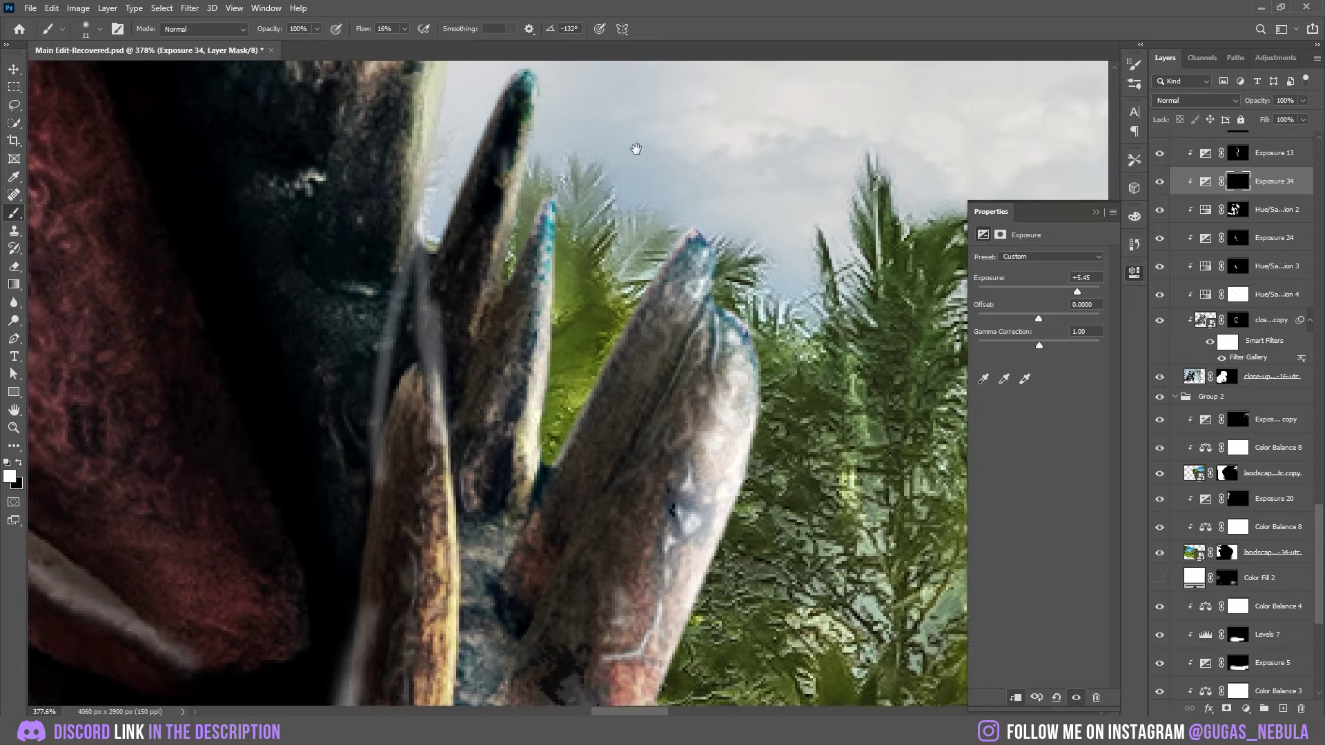
drag(631, 117, 676, 205)
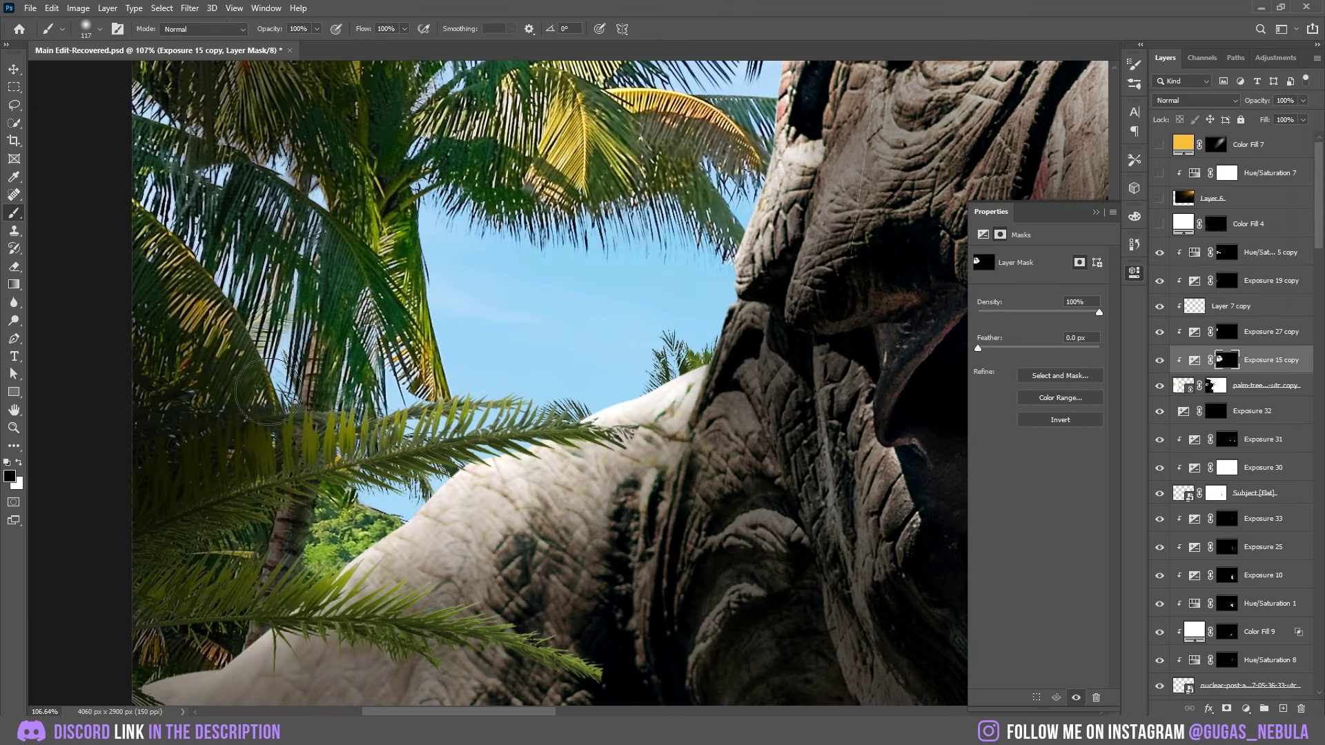
Paint white on the Exposure 15 copy mask to brighten the palm fronds beside the T-rex
mouse_move(188, 430)
mouse_down()
mouse_move(311, 405)
mouse_move(567, 384)
mouse_up()
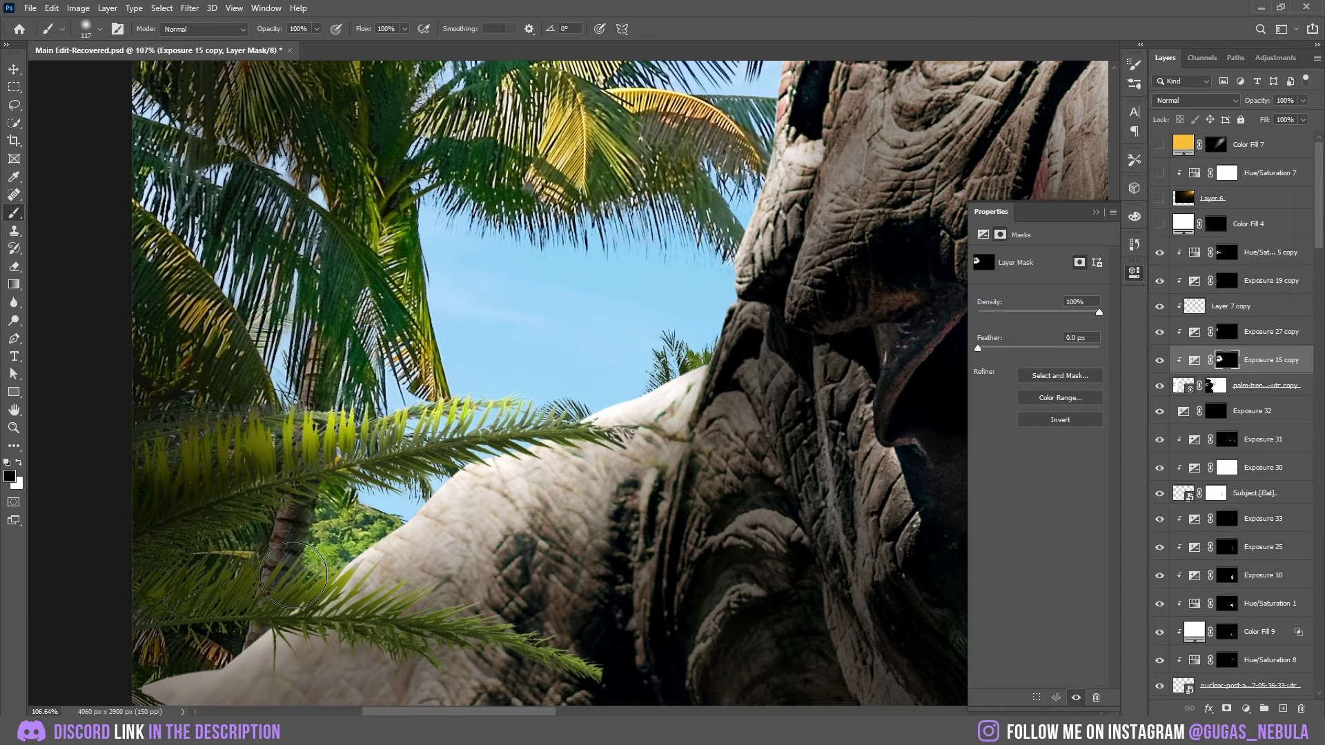
drag(294, 575, 639, 612)
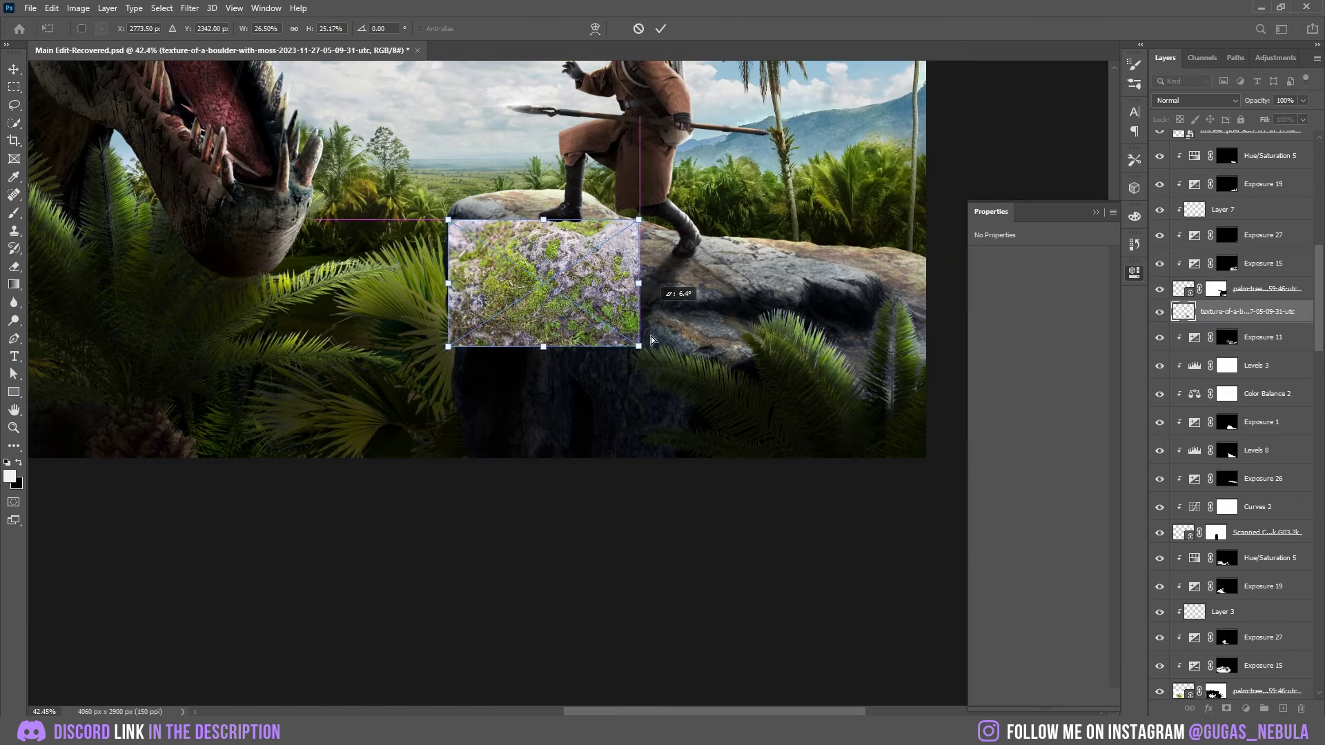
drag(651, 337, 624, 400)
Skew the moss texture to fit the rock and mask it onto the rock face
drag(536, 413, 542, 449)
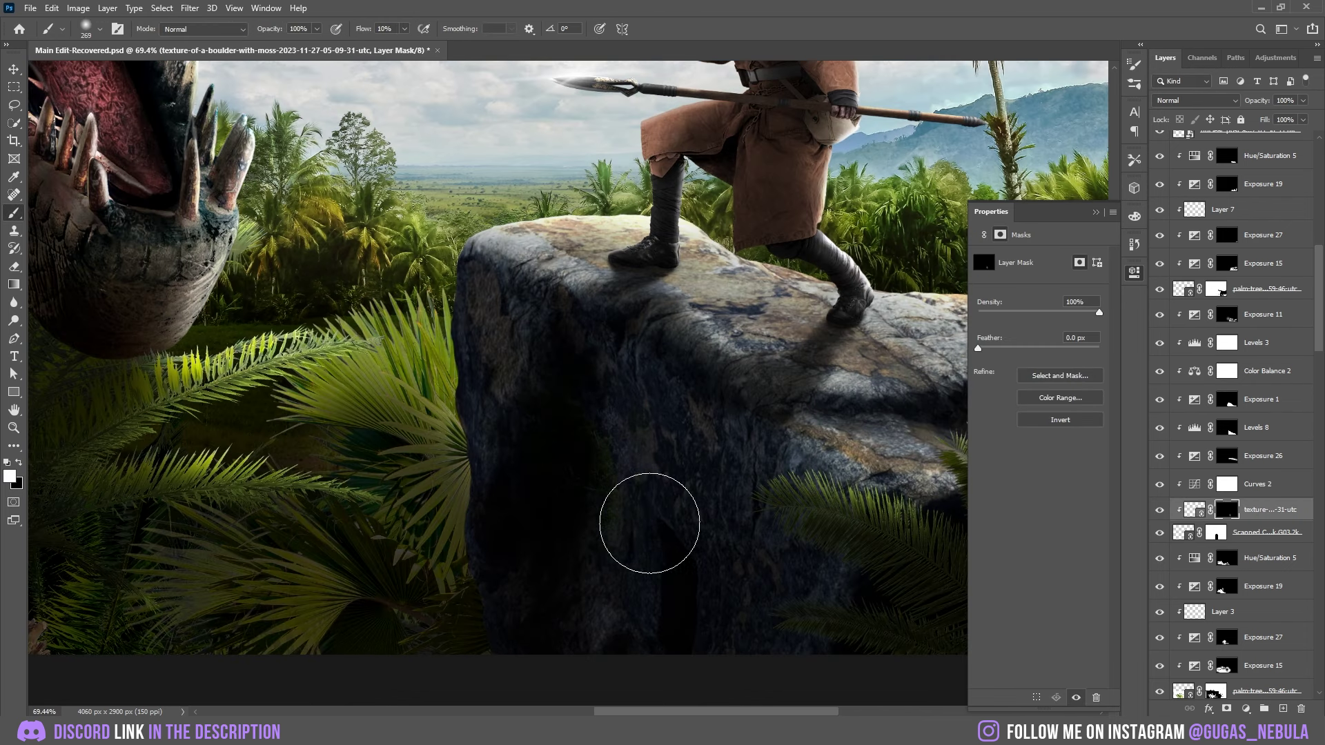
mouse_move(650, 523)
mouse_down()
mouse_move(716, 525)
mouse_move(659, 451)
mouse_move(708, 459)
mouse_move(737, 541)
mouse_move(736, 609)
mouse_move(802, 653)
mouse_up()
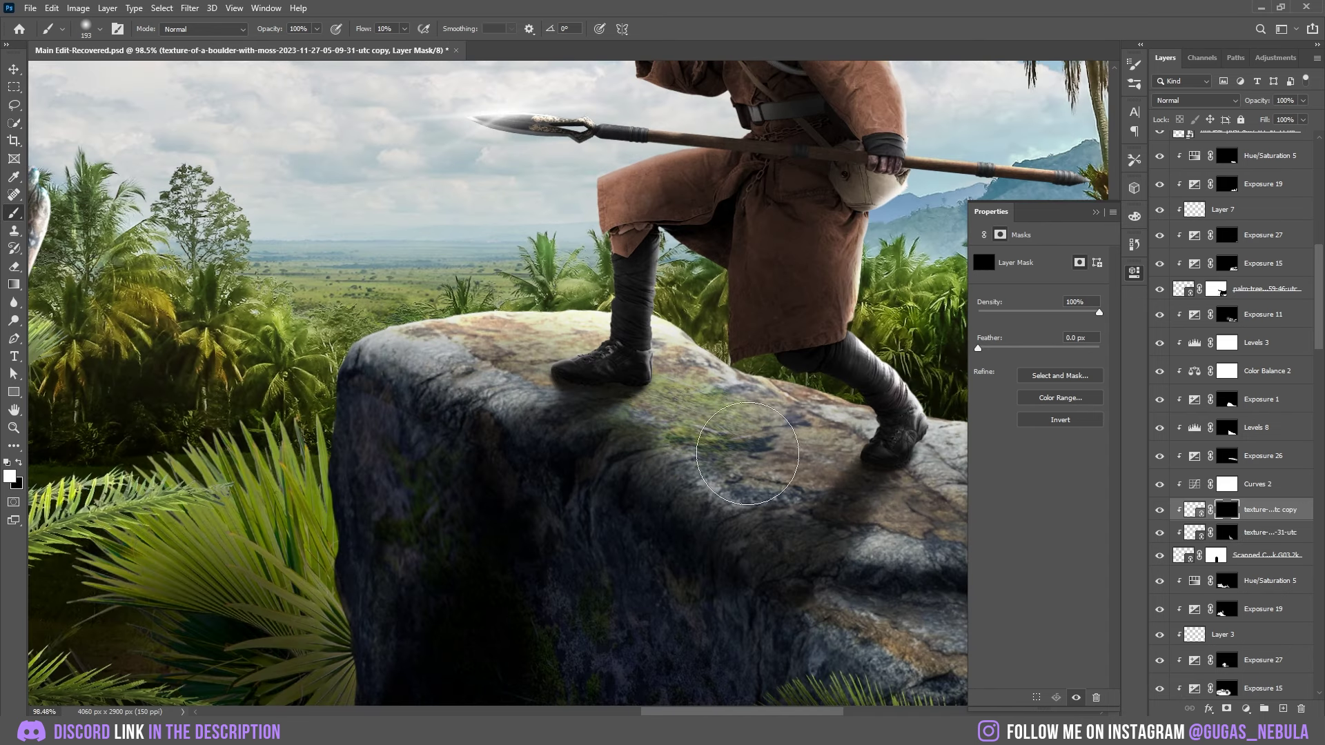
mouse_move(747, 454)
mouse_down()
mouse_move(440, 419)
mouse_move(416, 432)
mouse_up()
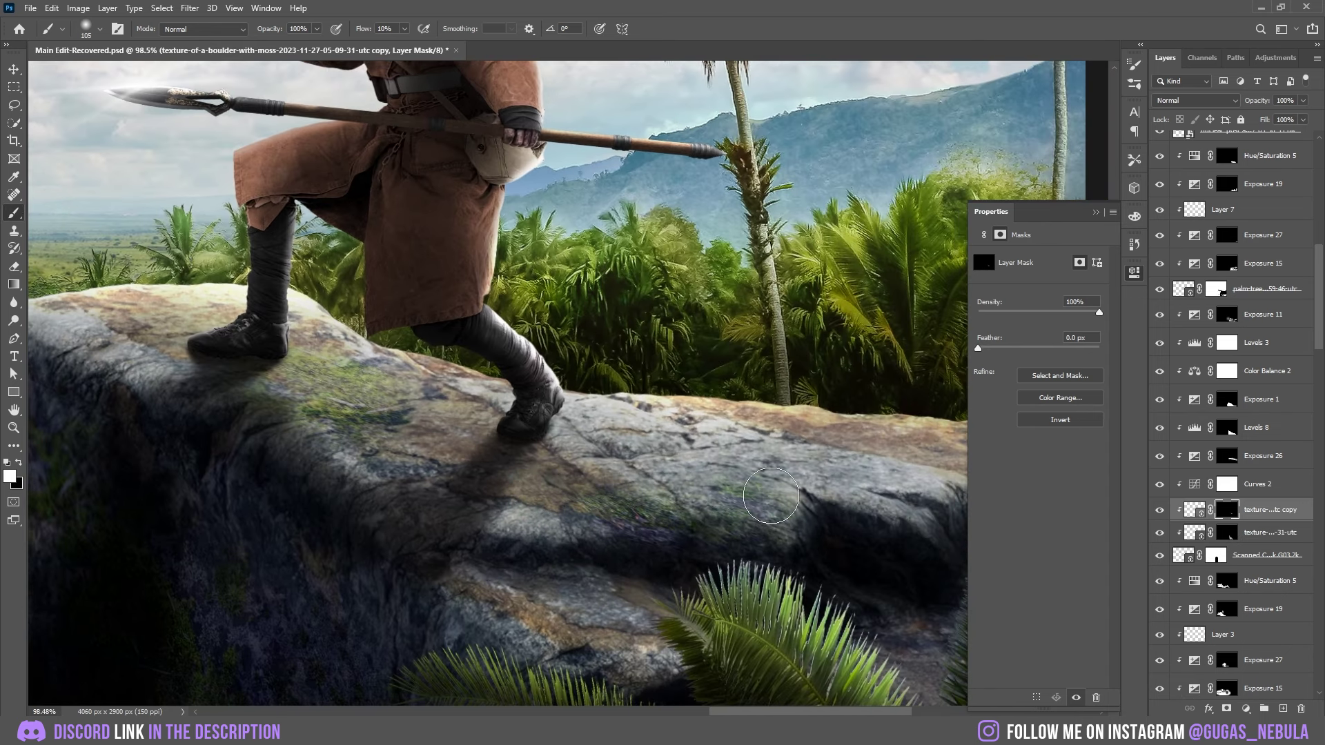
scroll(722, 537, up, 1)
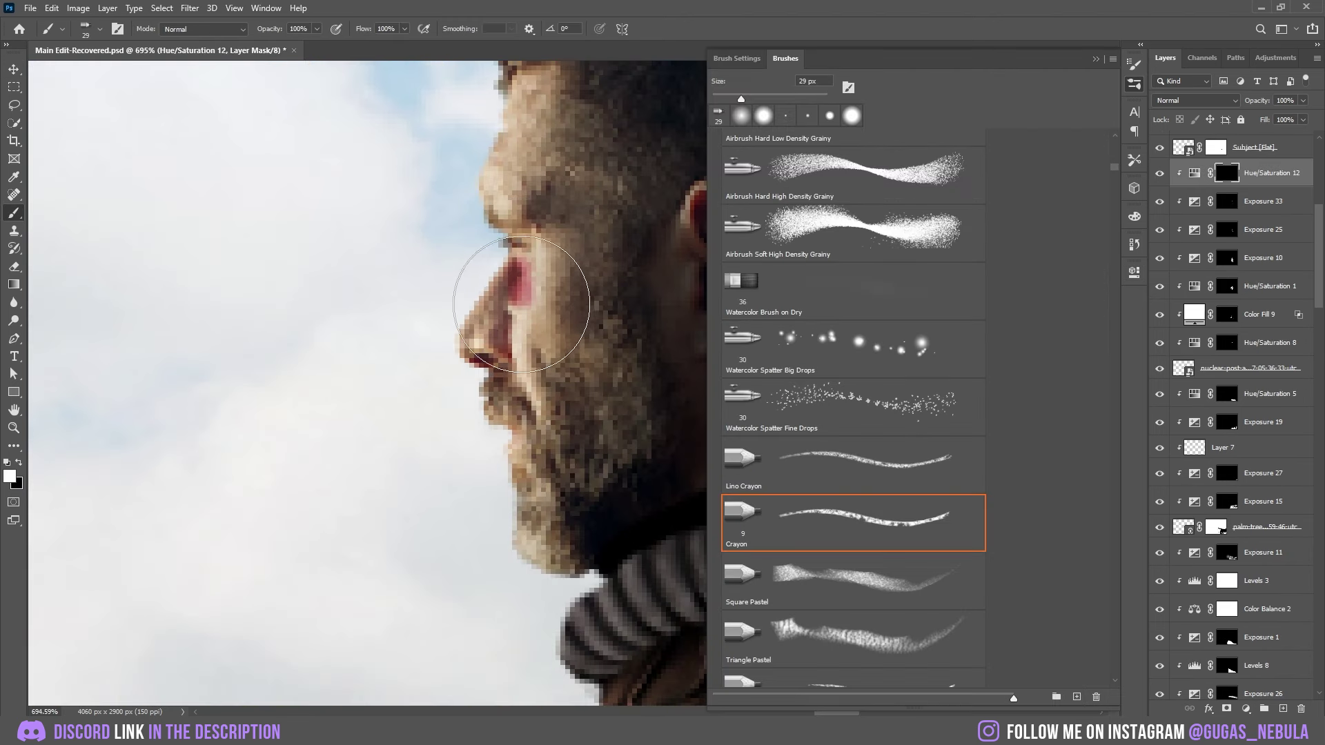
Paint a red stripe down the hunter's face and up his forehead on the Hue/Saturation 12 mask
mouse_move(503, 296)
mouse_down()
mouse_move(562, 443)
mouse_move(568, 538)
mouse_up()
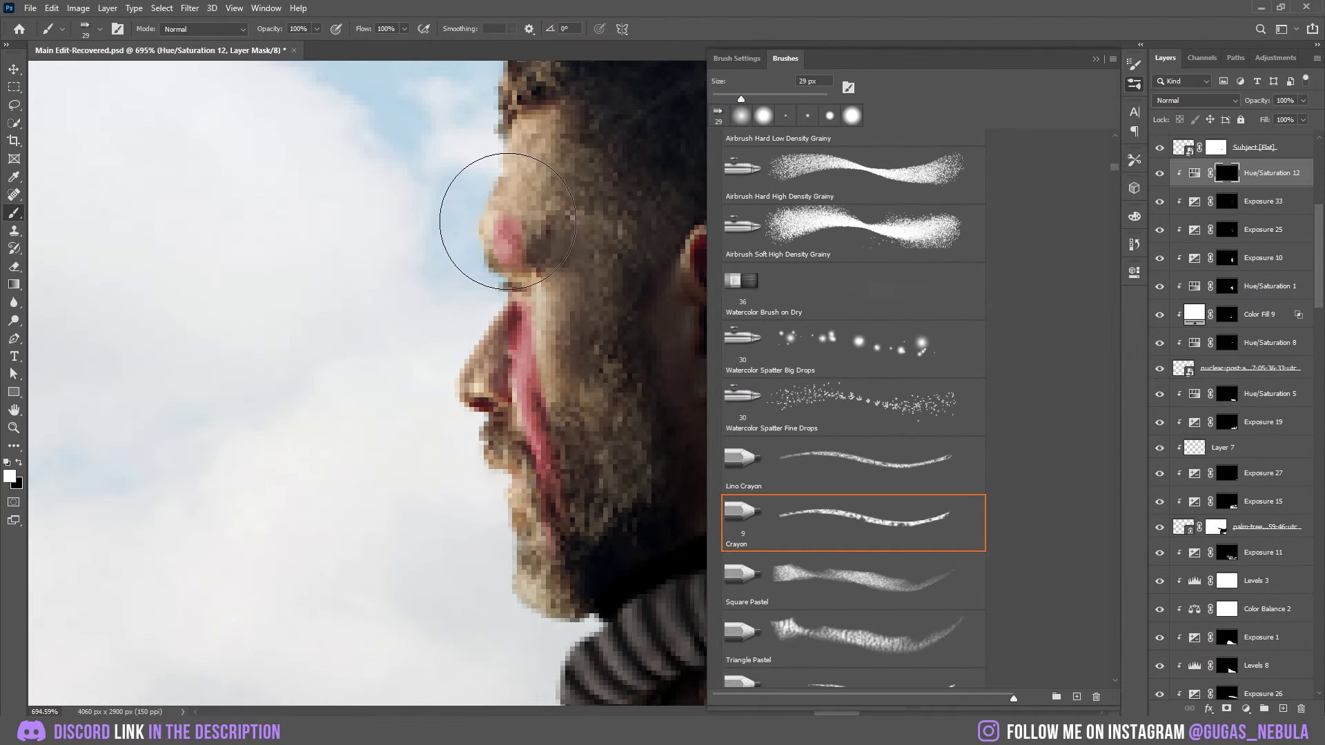
drag(483, 227, 526, 107)
scroll(561, 241, down, 3)
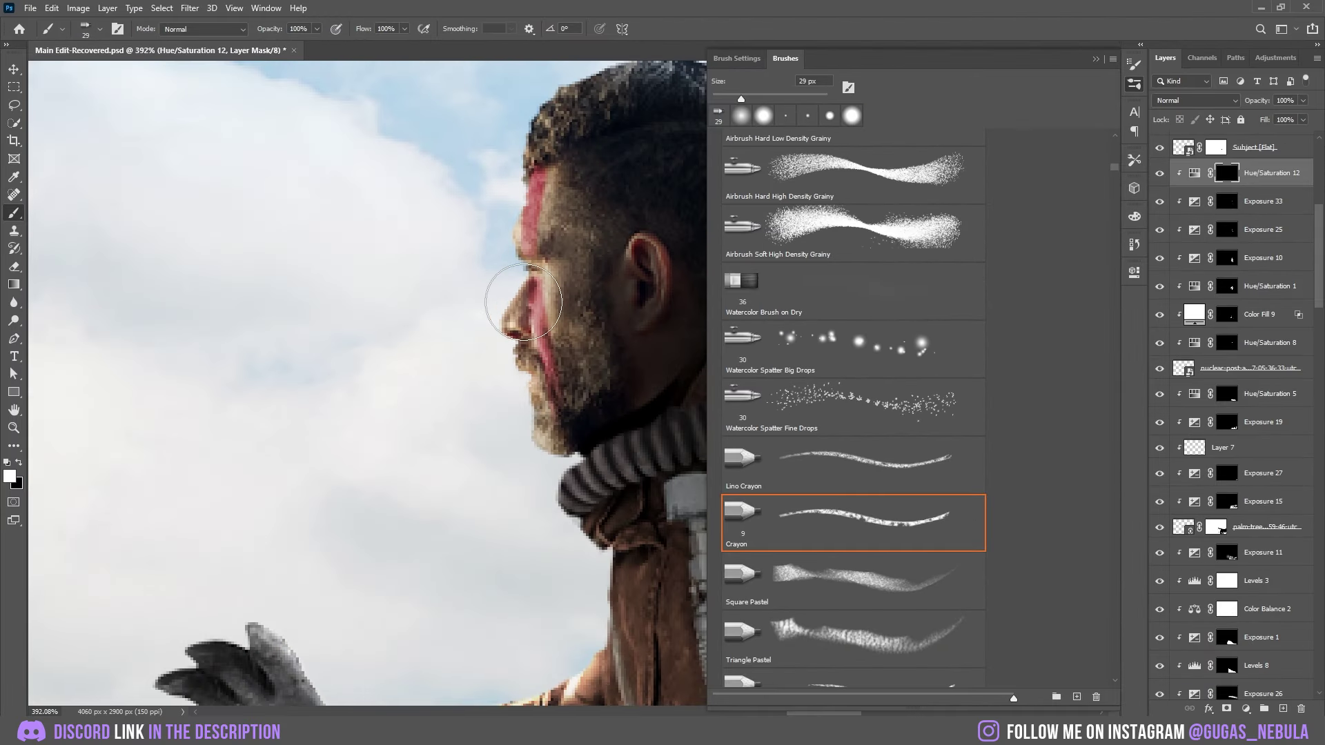
Tint the T-rex's snout and teeth red on the Hue/Saturation 15 mask, resizing the brush
scroll(547, 415, down, 4)
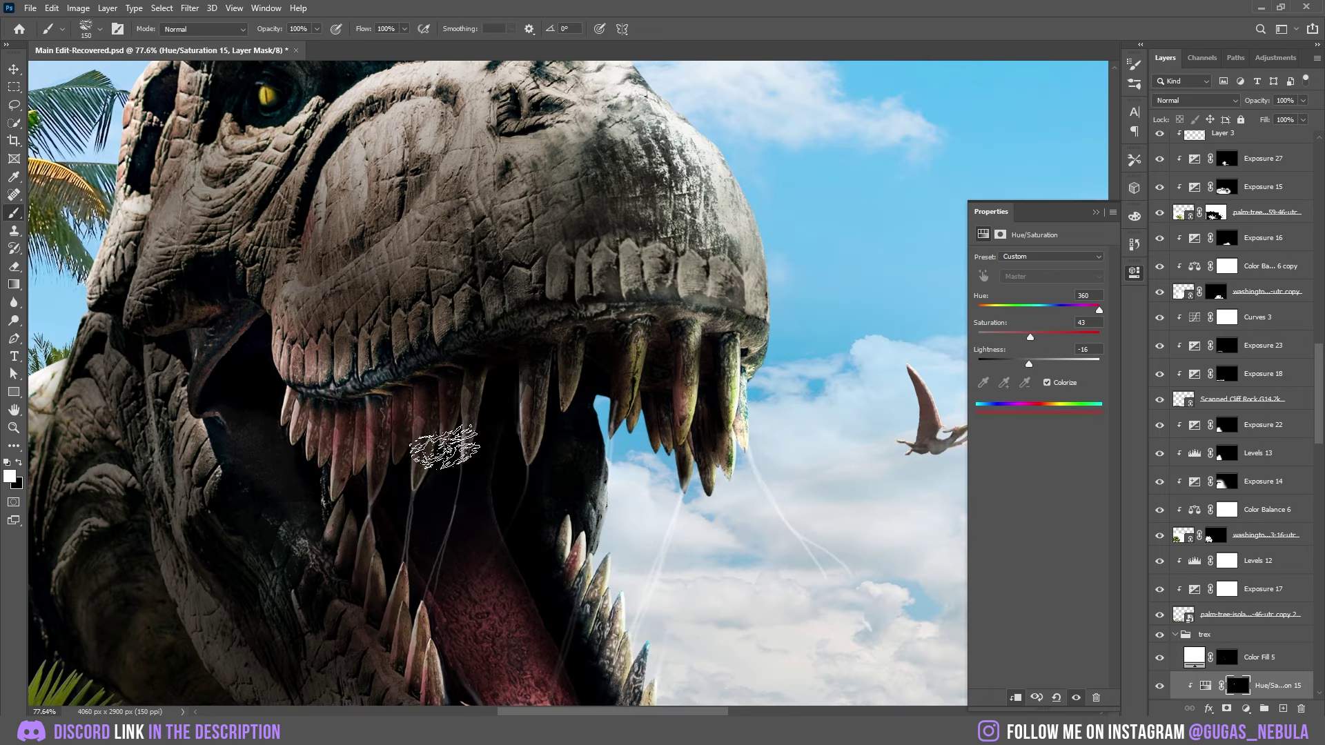
key(bracketright)
key(bracketright)
key(bracketright)
key(bracketright)
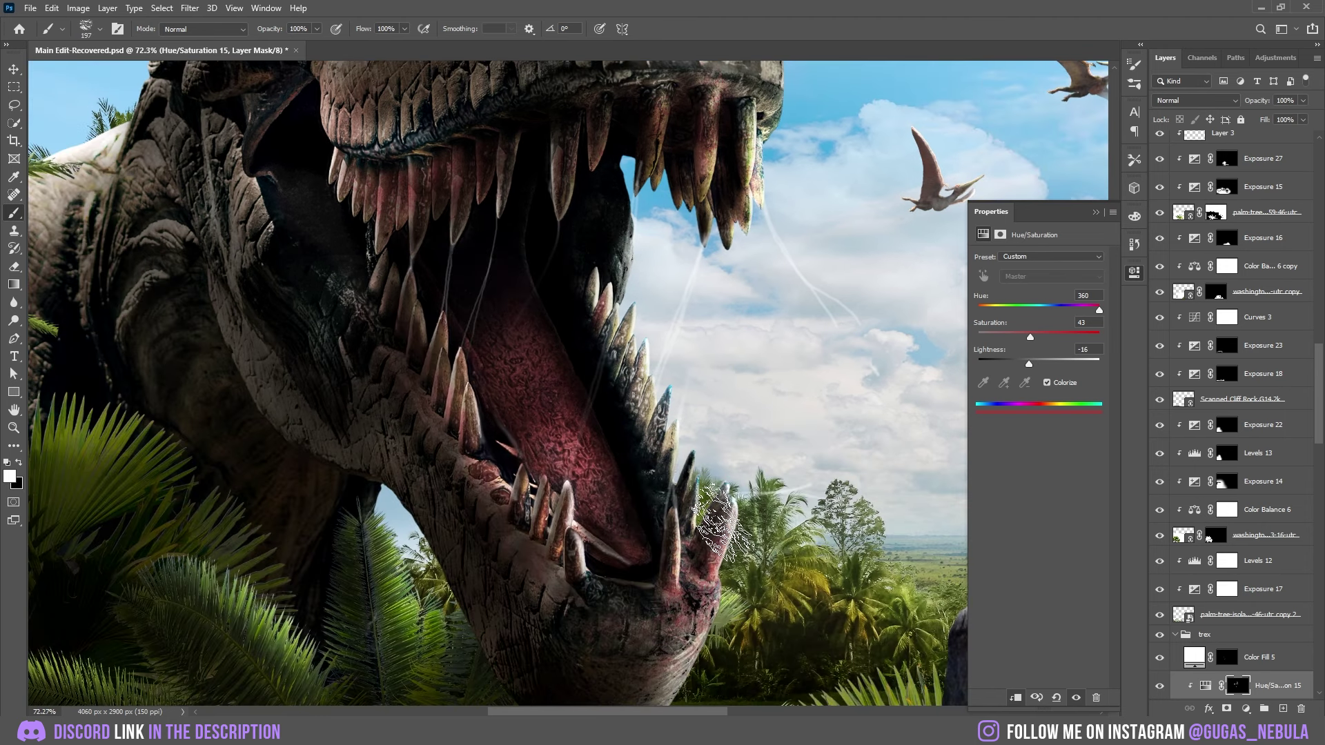
key(bracketleft)
key(bracketleft)
key(bracketleft)
key(bracketleft)
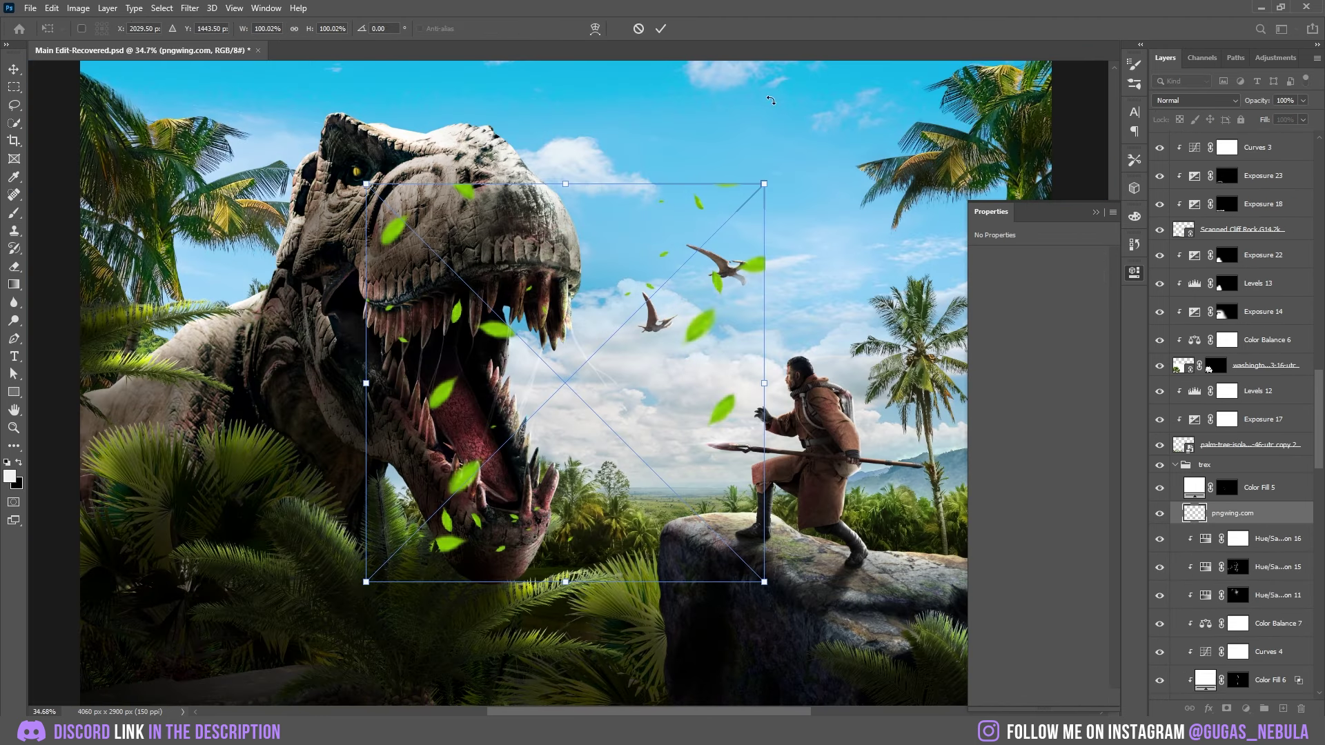
Rotate the flying leaves clockwise, shift them down-left over the scene, and brighten a leaf near the T-rex
drag(787, 160, 871, 372)
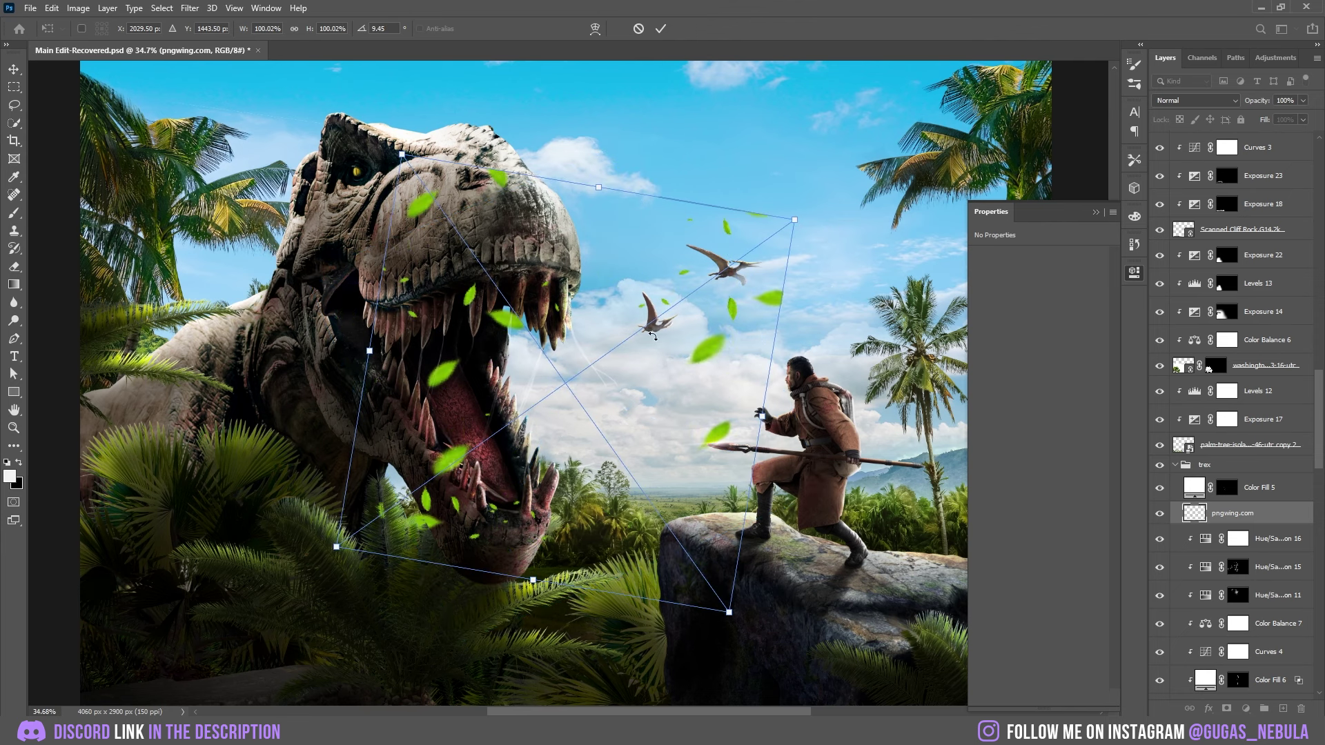
drag(385, 490, 276, 510)
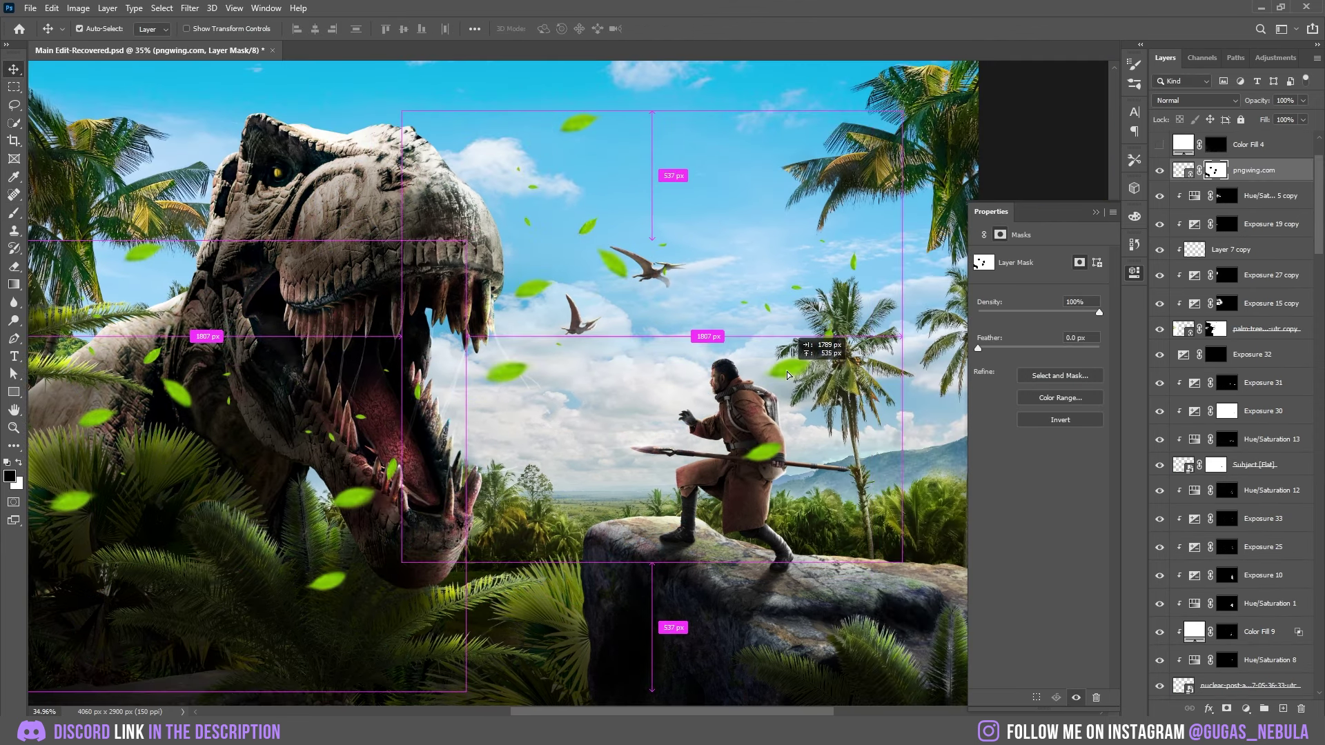
drag(787, 371, 732, 395)
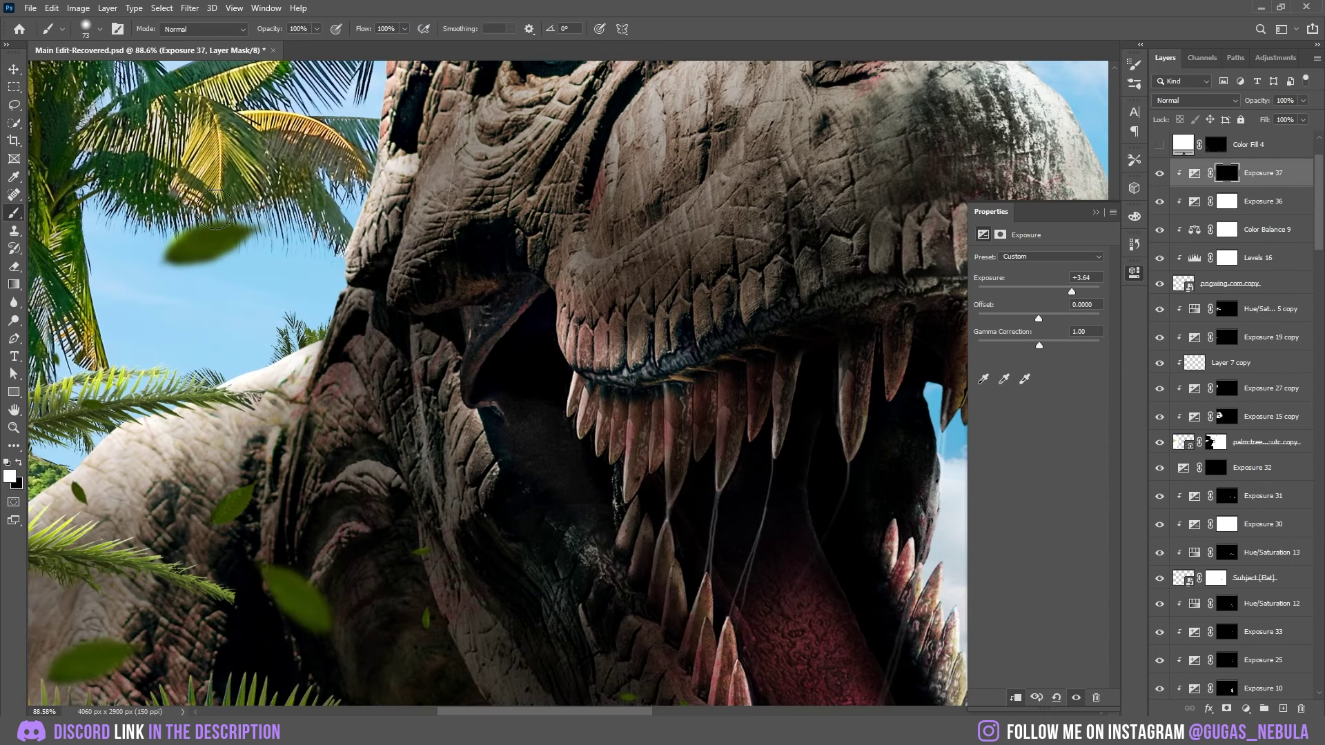
drag(215, 209, 294, 227)
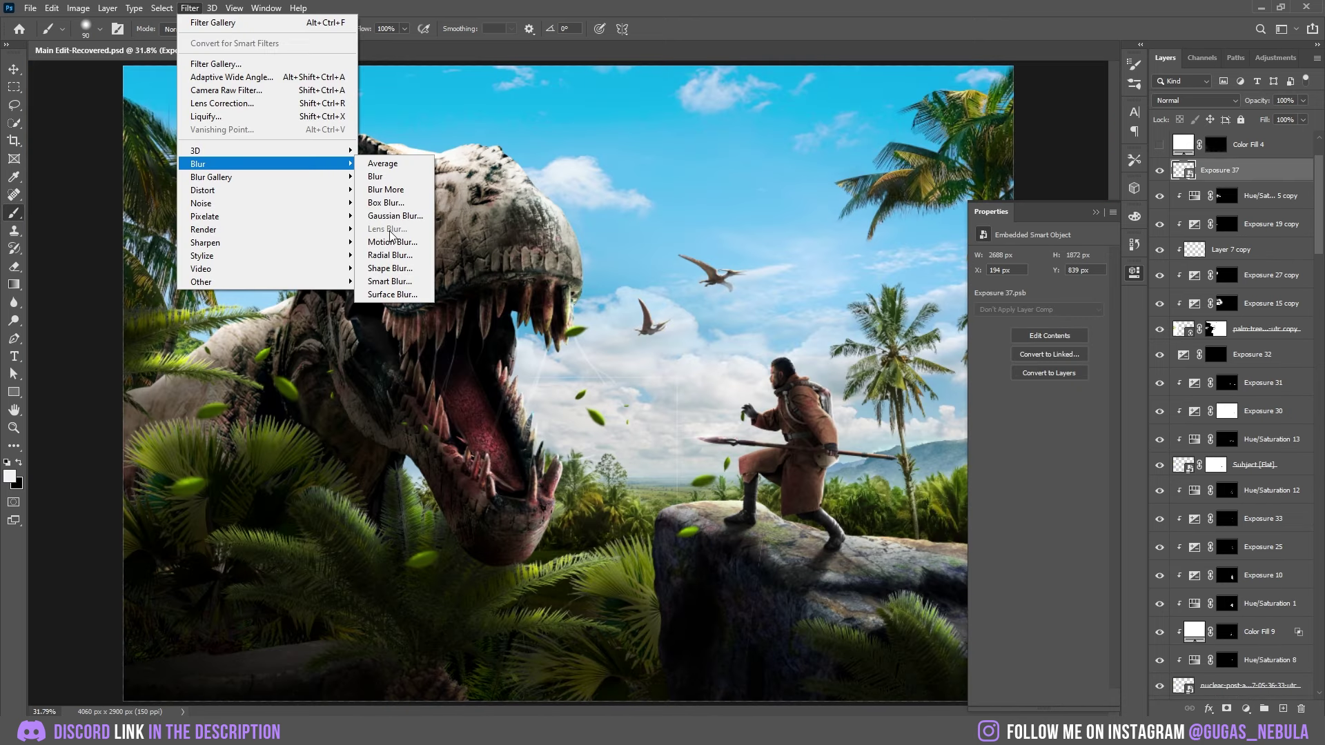
Apply Motion Blur to the leaves with Angle 23° and Distance 78 pixels
click(393, 242)
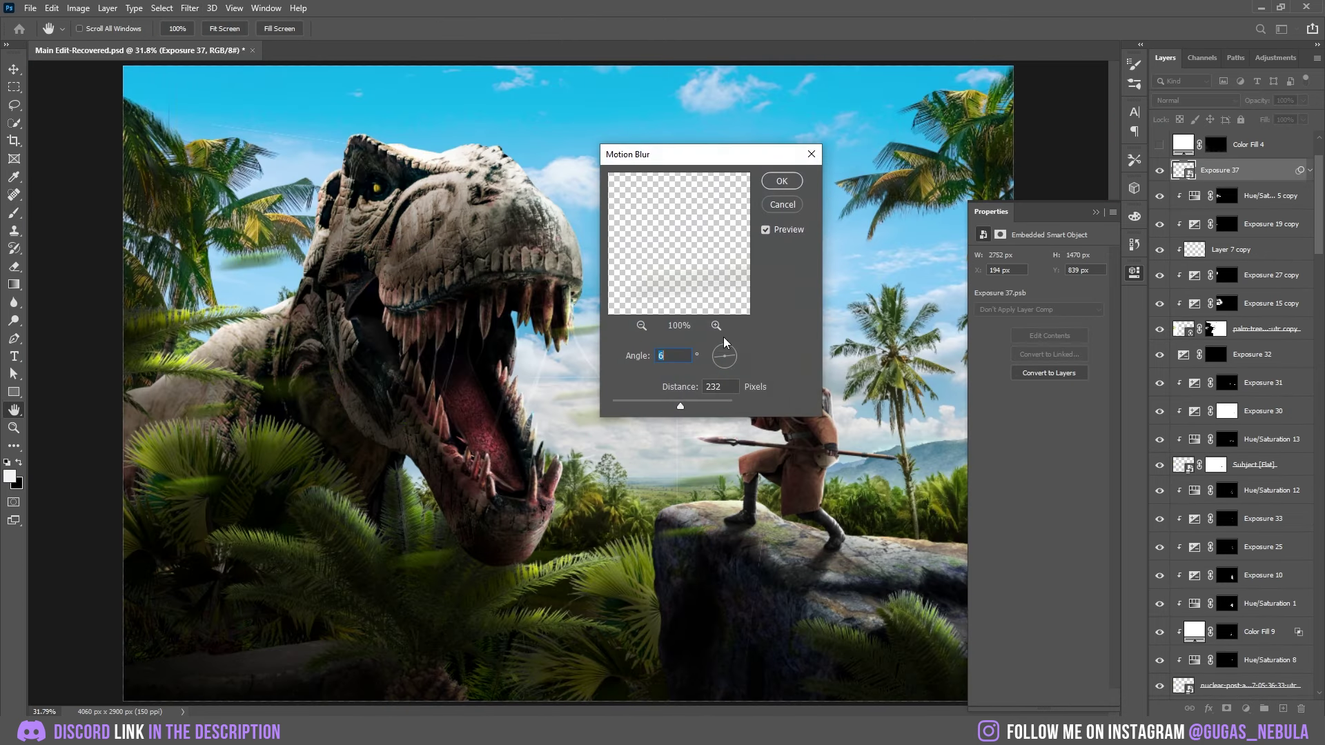
drag(733, 357, 736, 357)
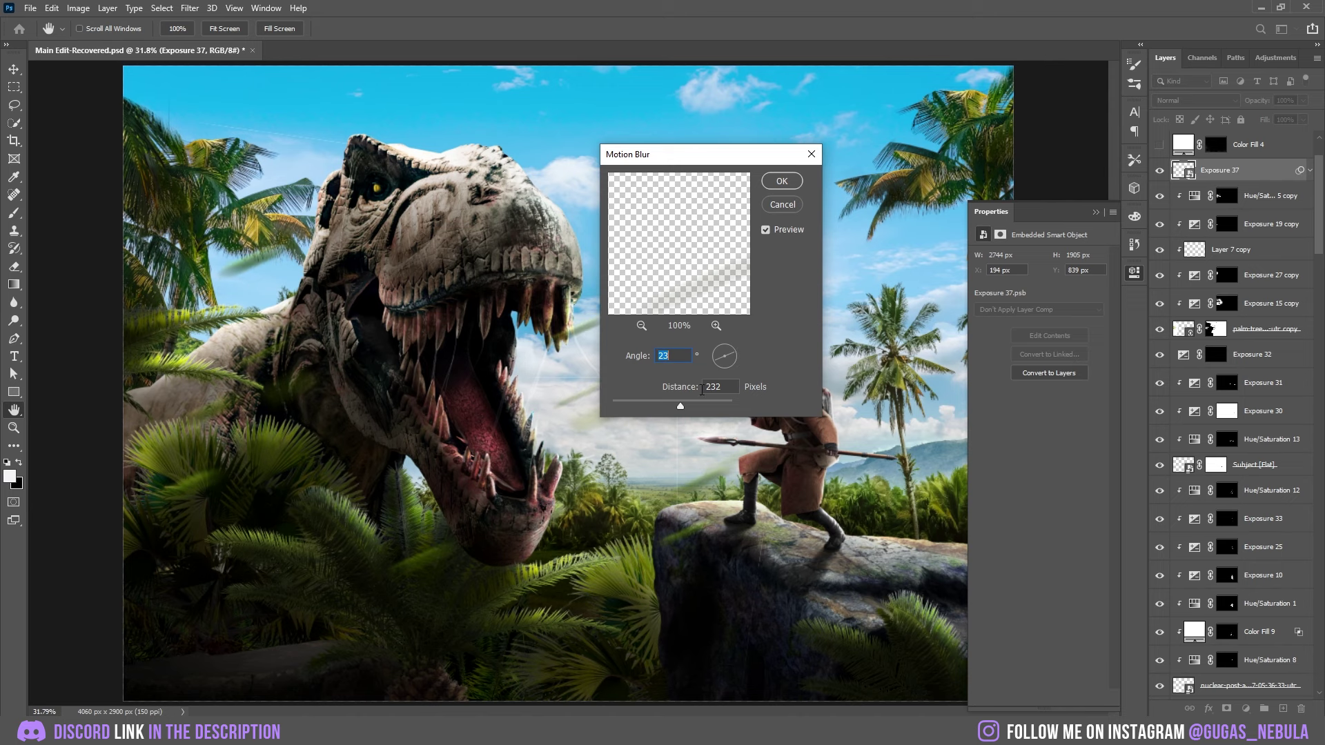
drag(653, 406, 641, 408)
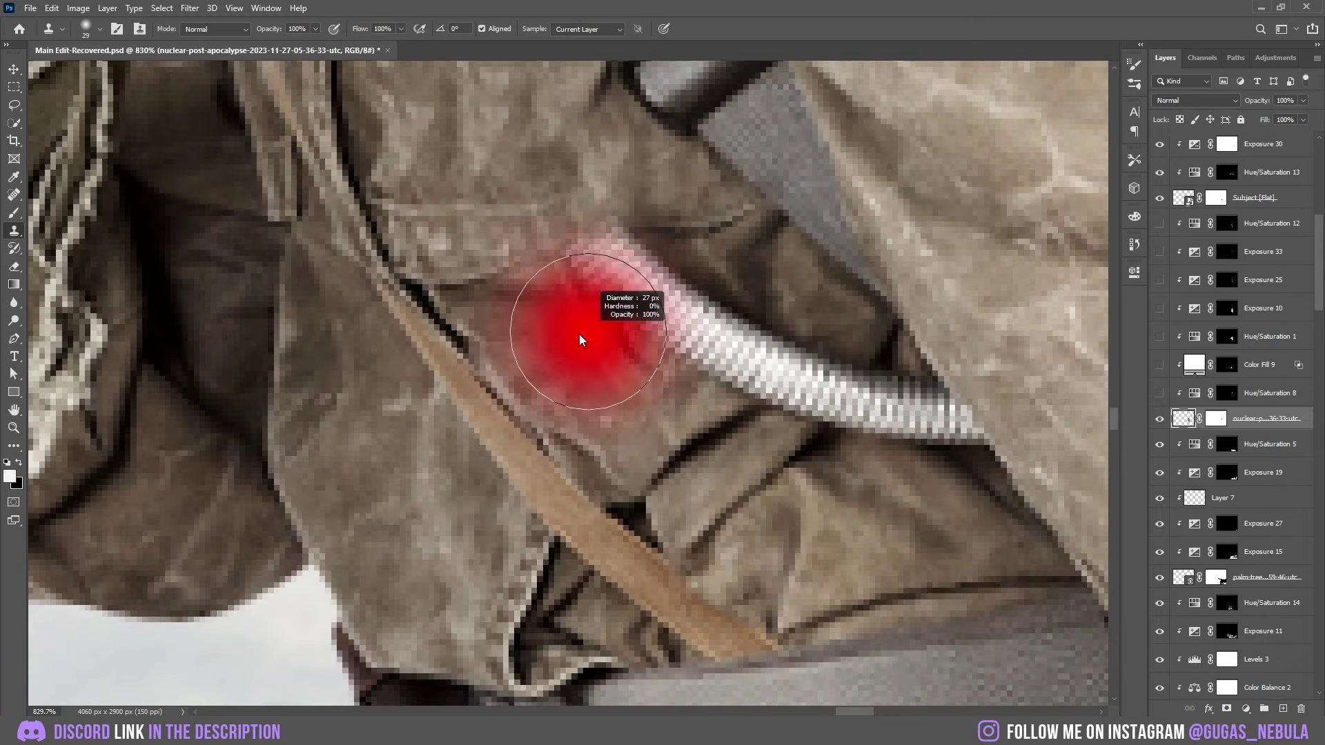
Clone out the white hose behind the hunter's shoulder and darken his coat to Lightness -42
mouse_move(673, 330)
mouse_down()
mouse_move(863, 407)
mouse_move(987, 428)
mouse_up()
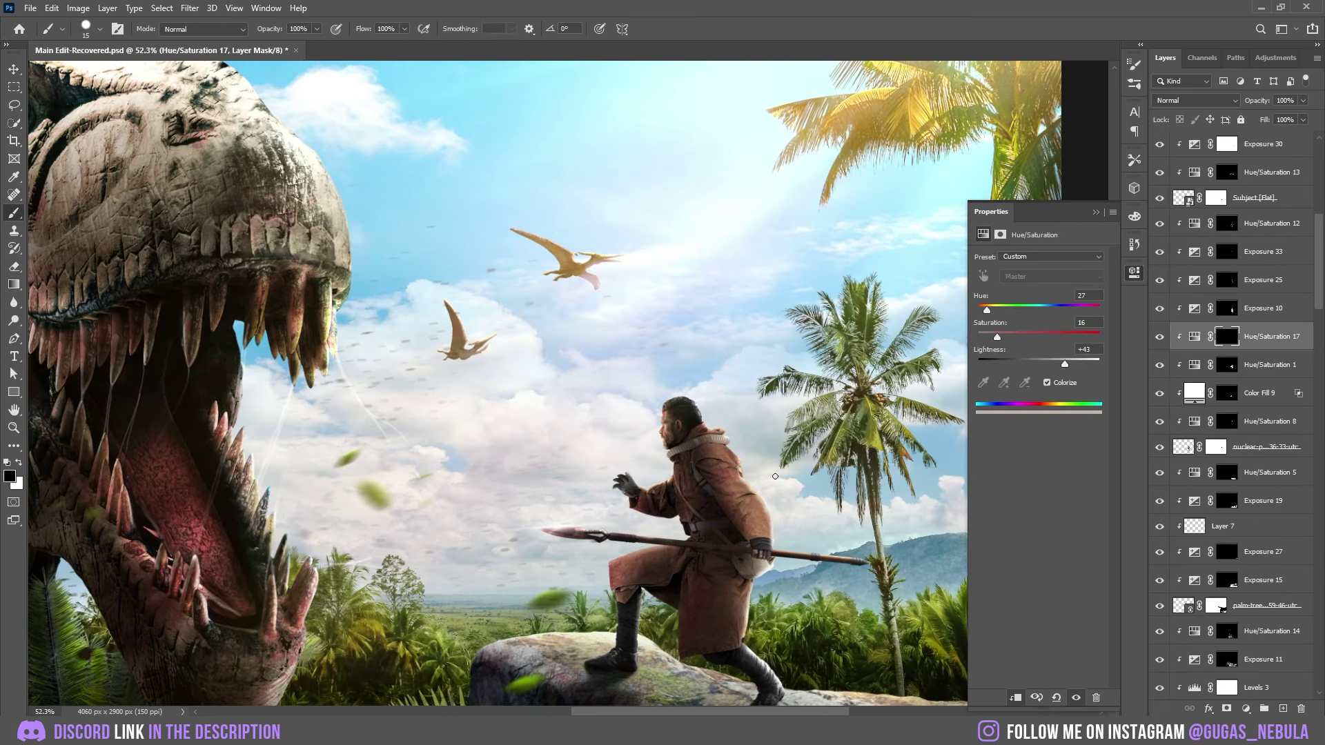
drag(775, 476, 911, 295)
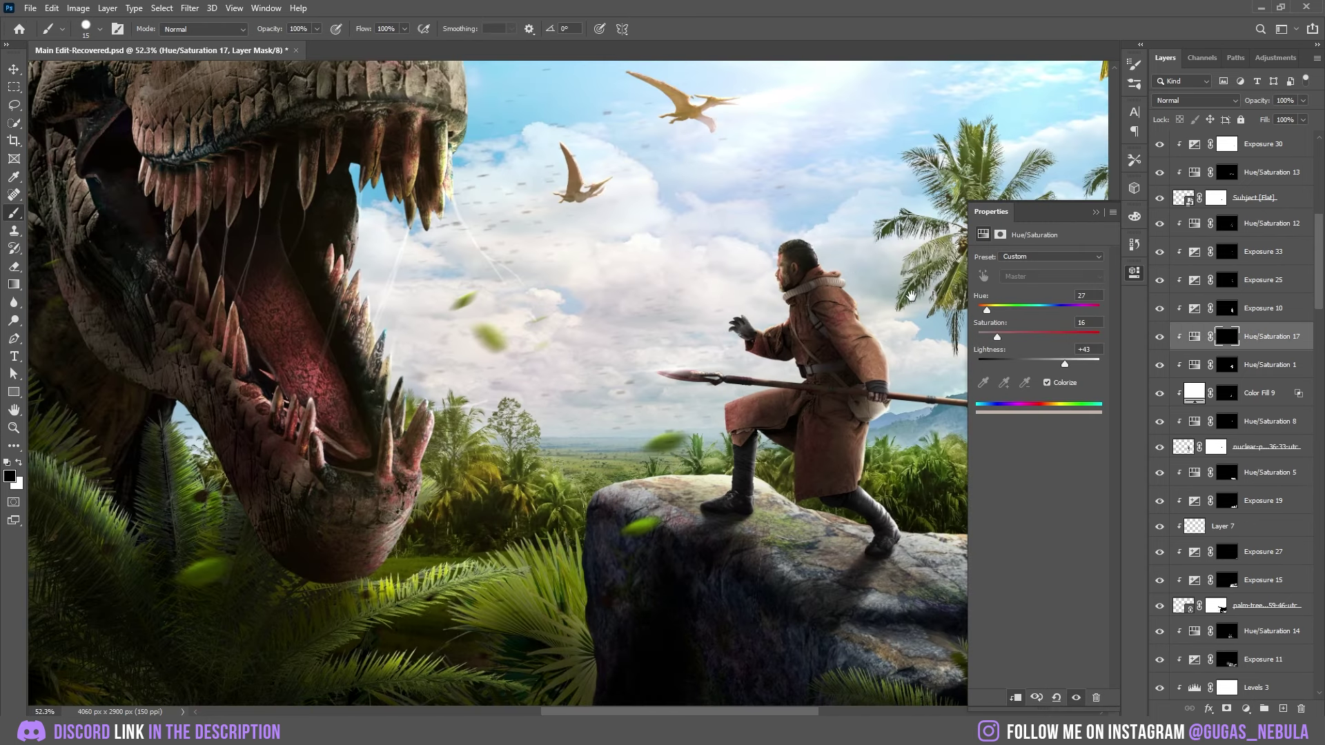
drag(1083, 359, 1017, 364)
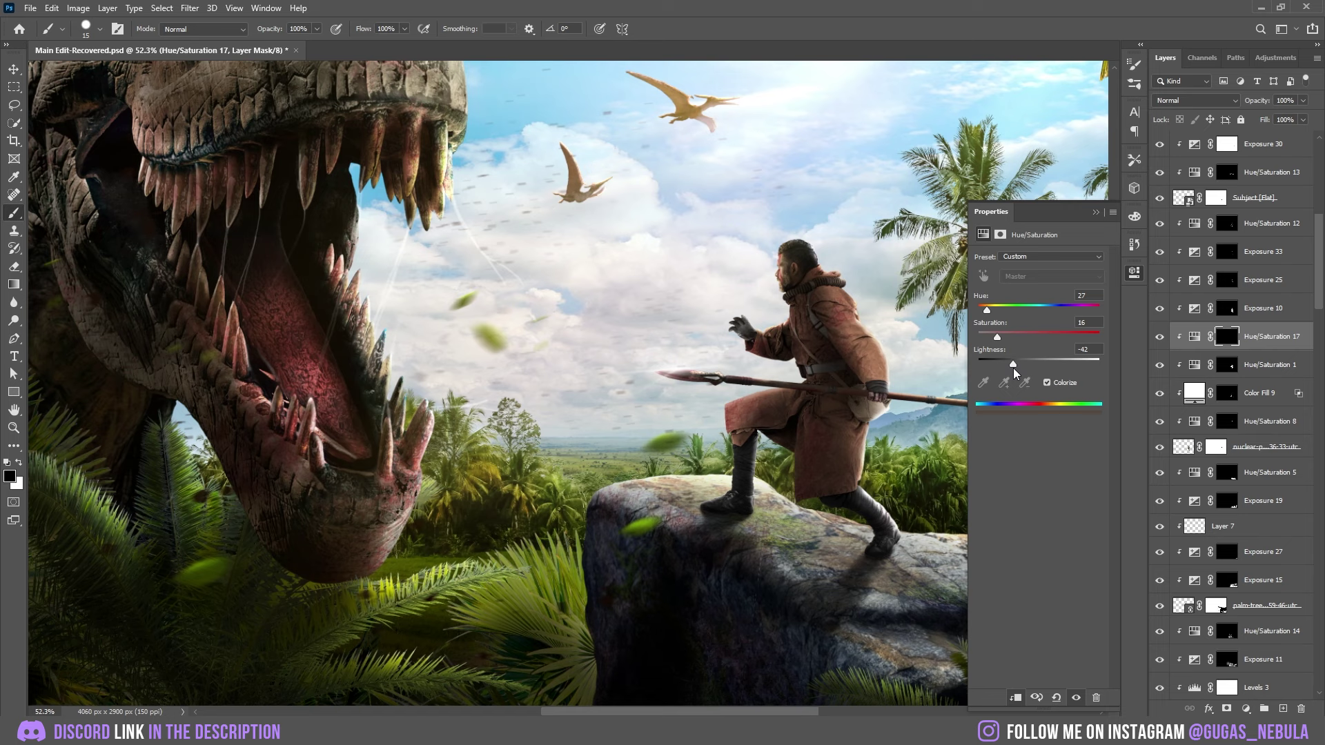
In Camera Raw, set Dehaze to -21, raise Contrast, apply Auto, then open Curve and Detail
key(ctrl+0)
scroll(869, 262, up, 5)
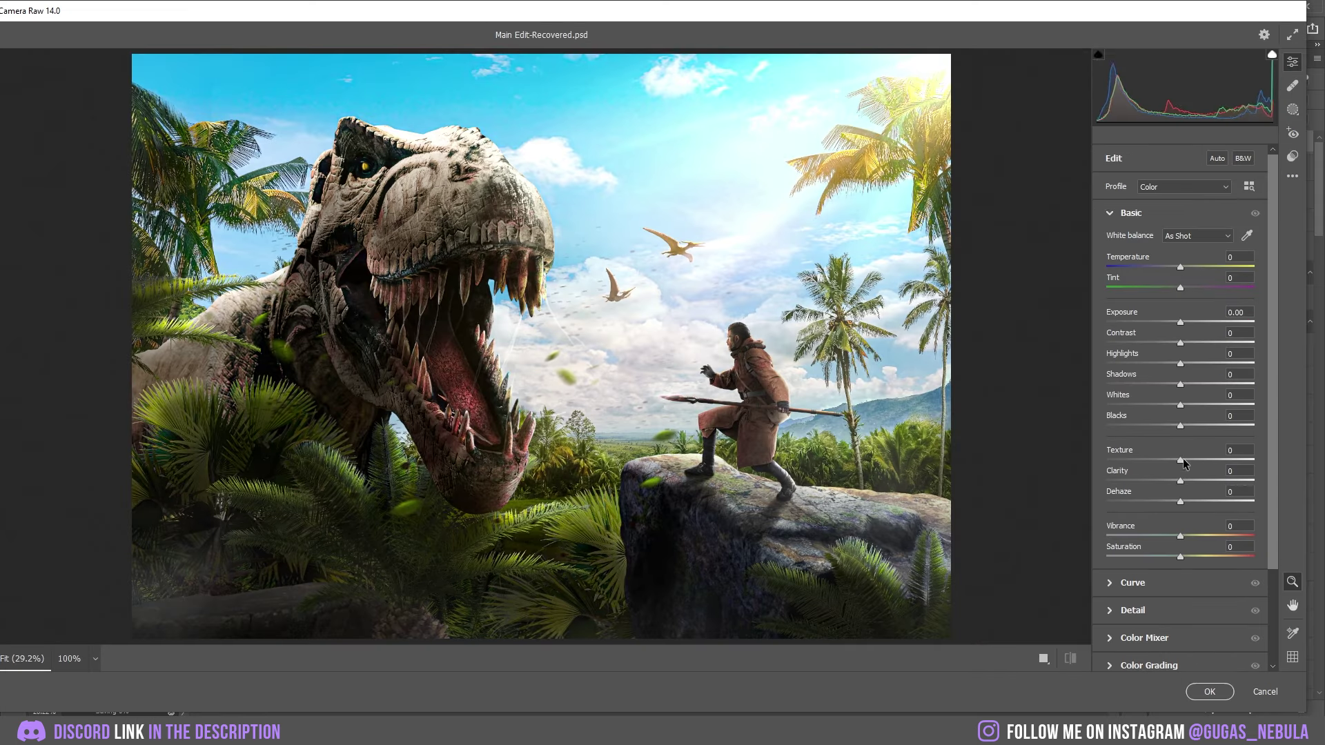
drag(1181, 502, 1165, 502)
drag(1180, 342, 1218, 344)
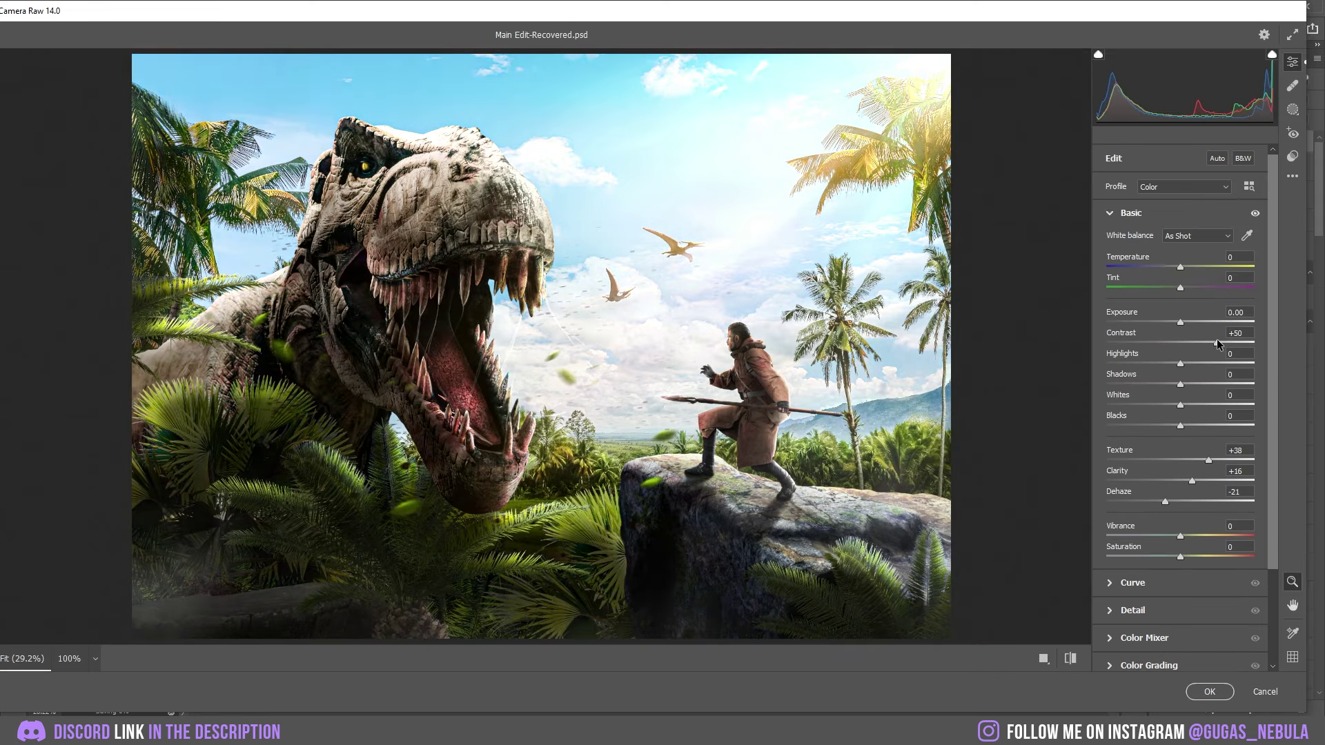
click(1220, 160)
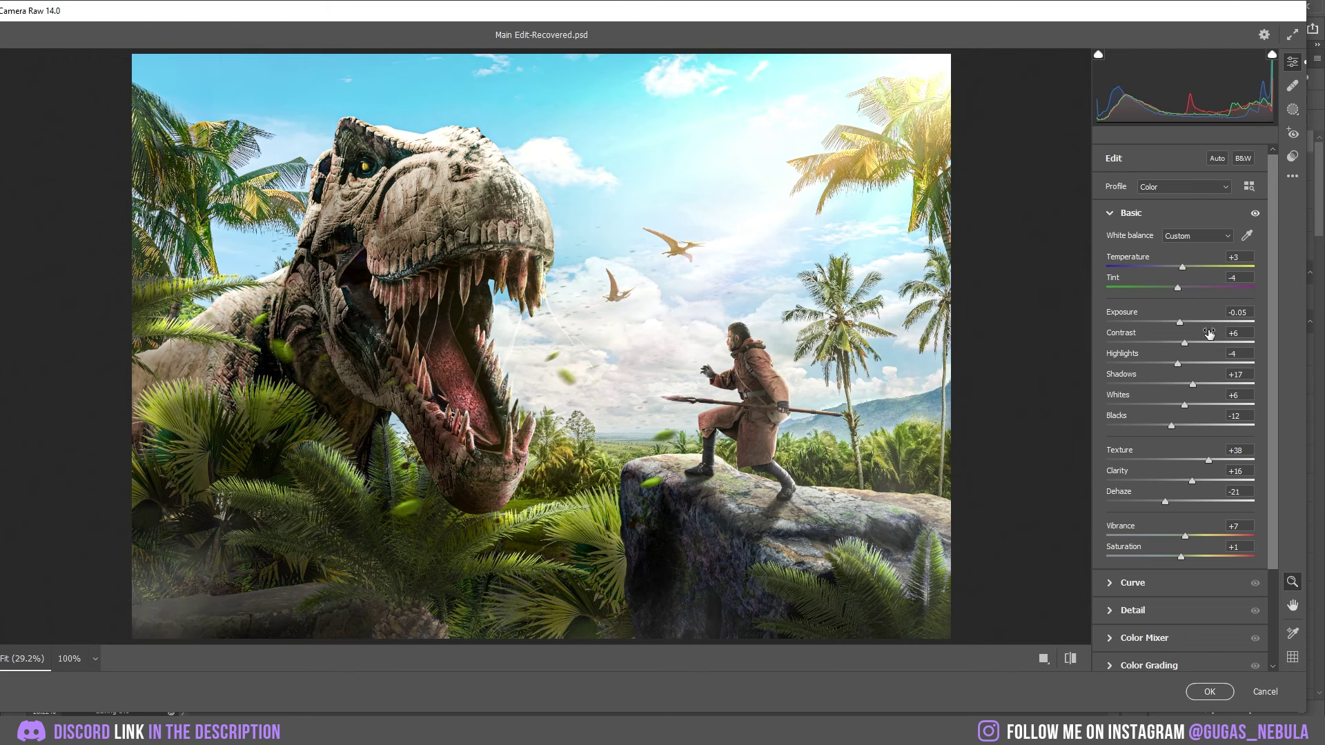
click(1133, 583)
click(1133, 553)
click(1144, 420)
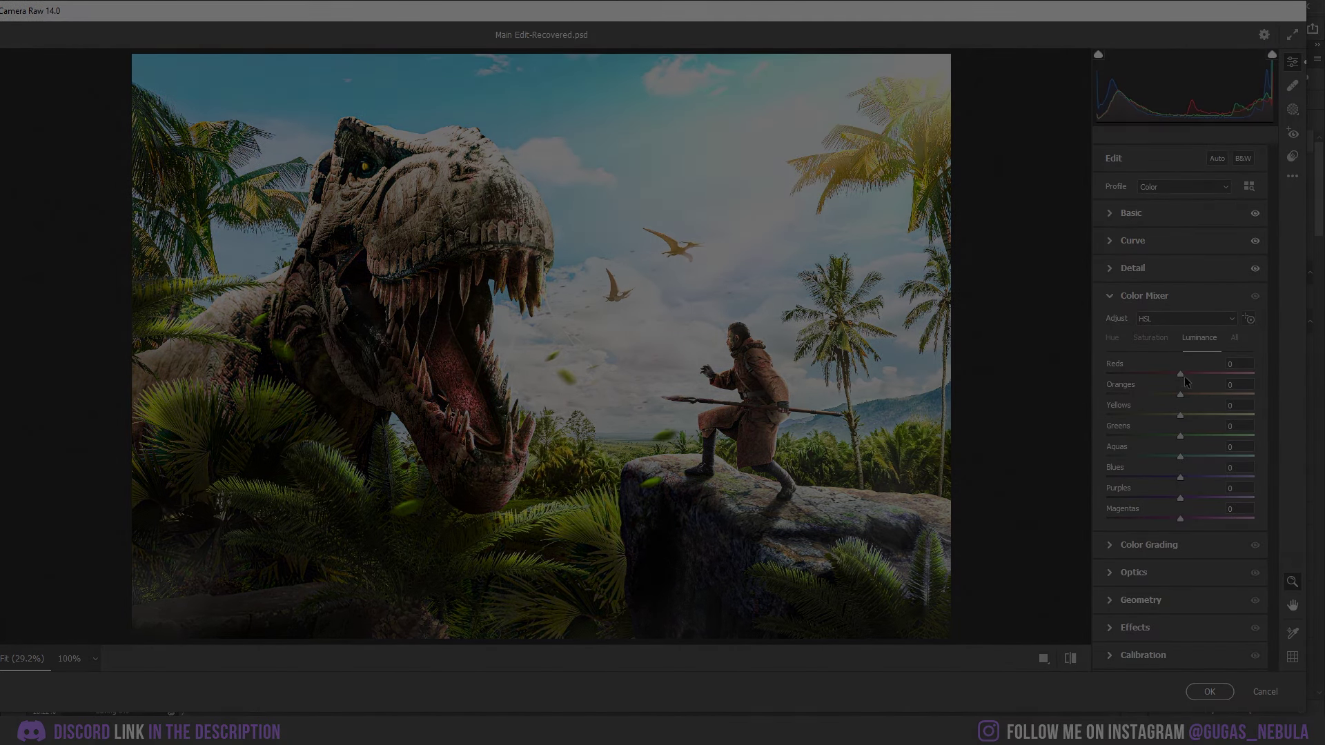